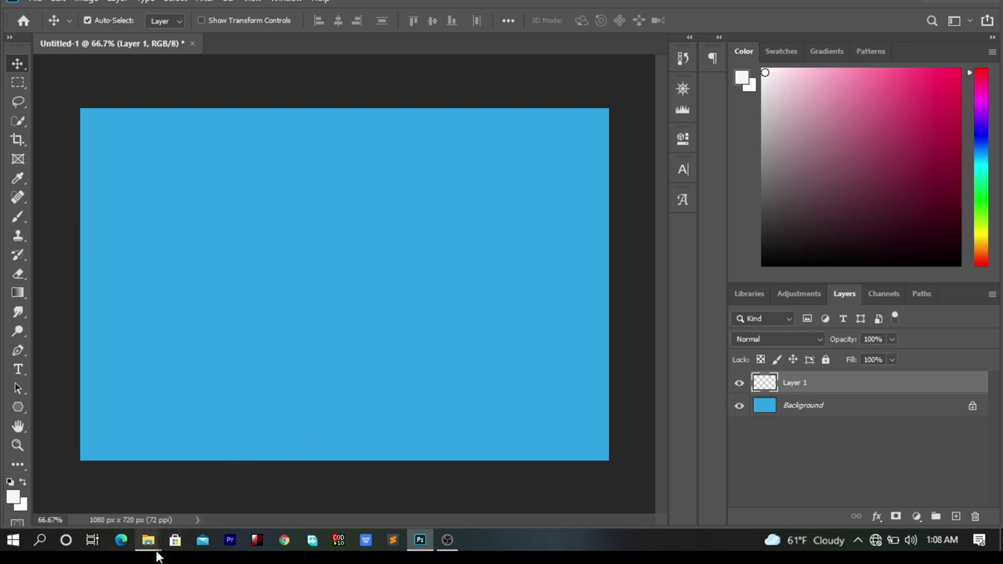
# Step: Switch to File Explorer and examine the sample lettermark logos in the New folder directory
pyautogui.moveTo(156, 555)
pyautogui.click(274, 469)
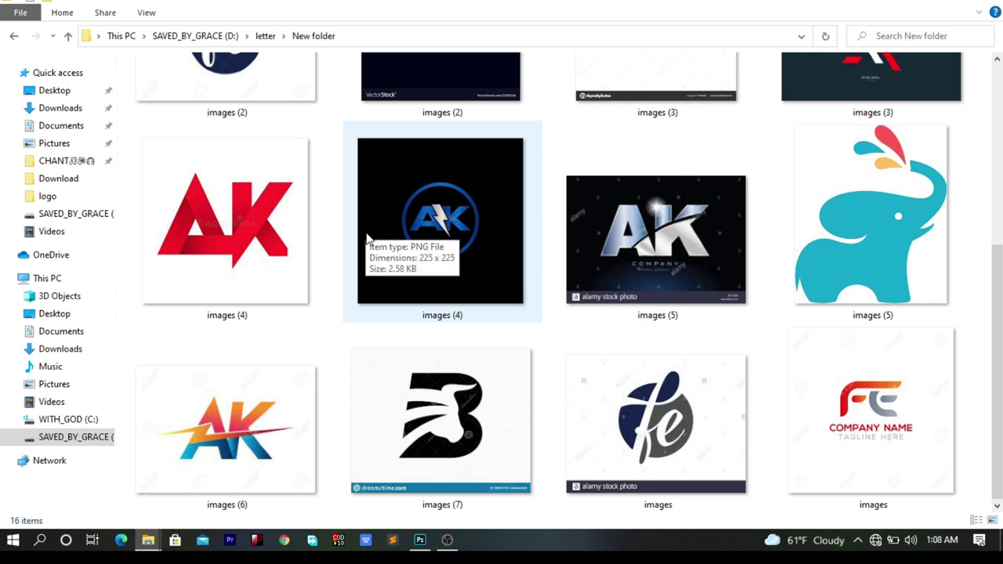
pyautogui.scroll(4, 366, 239)
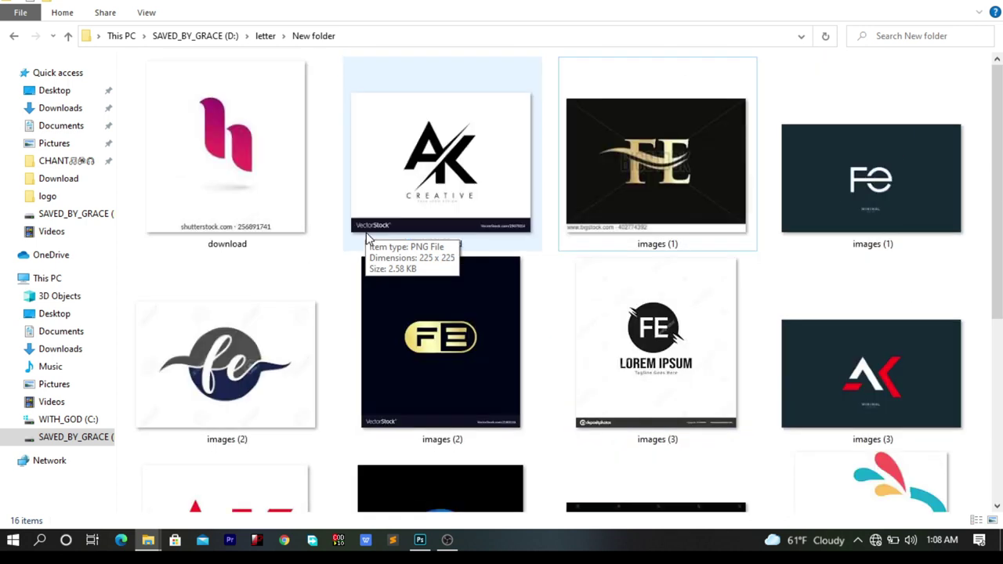
pyautogui.scroll(-2, 366, 239)
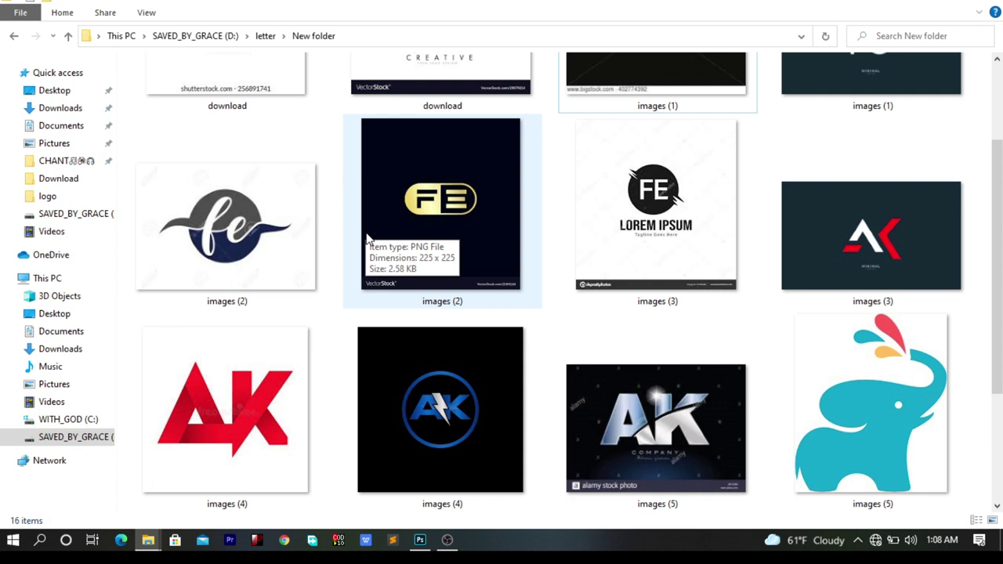
pyautogui.scroll(-3, 367, 238)
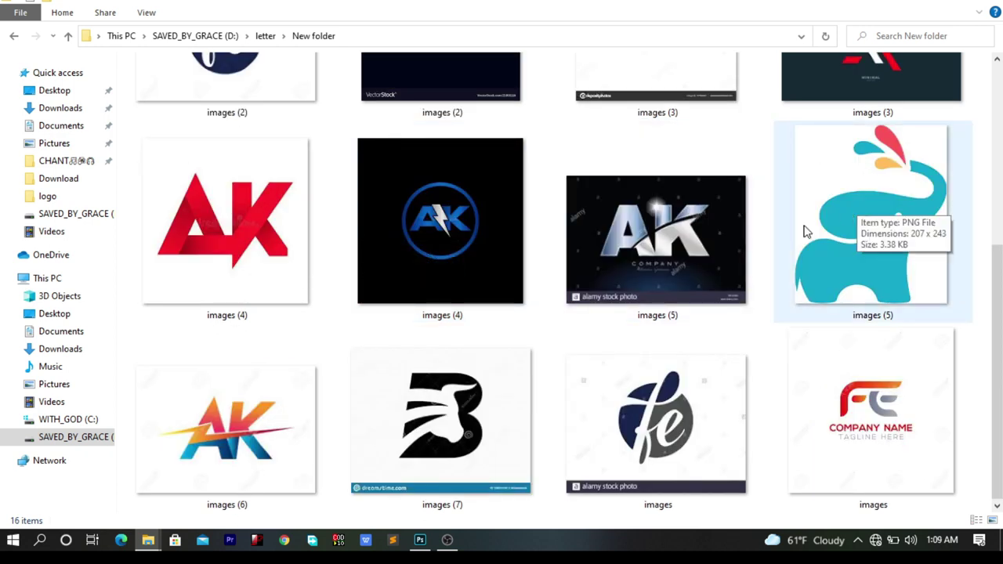
pyautogui.scroll(5, 474, 288)
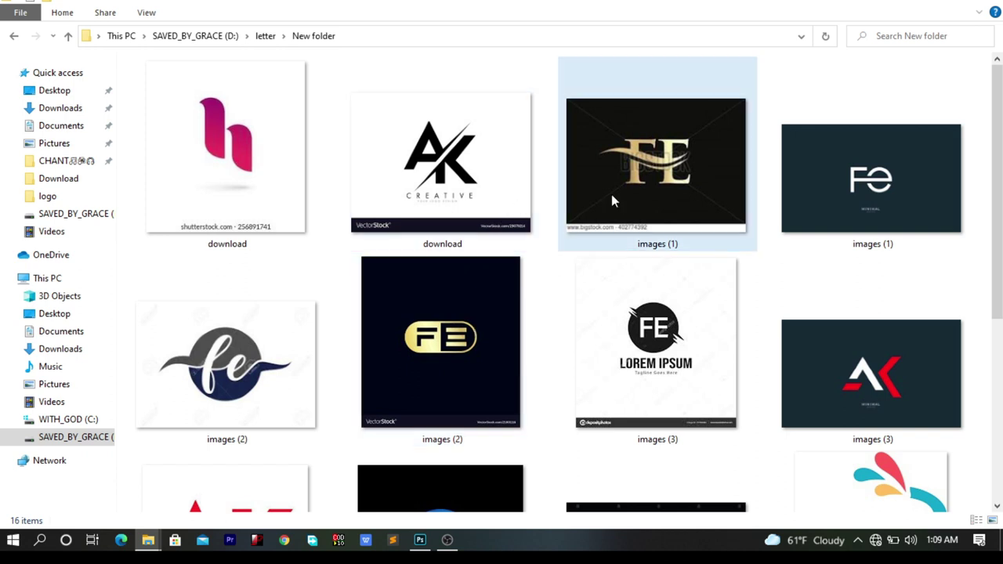
pyautogui.scroll(-2, 528, 284)
pyautogui.scroll(-3, 529, 284)
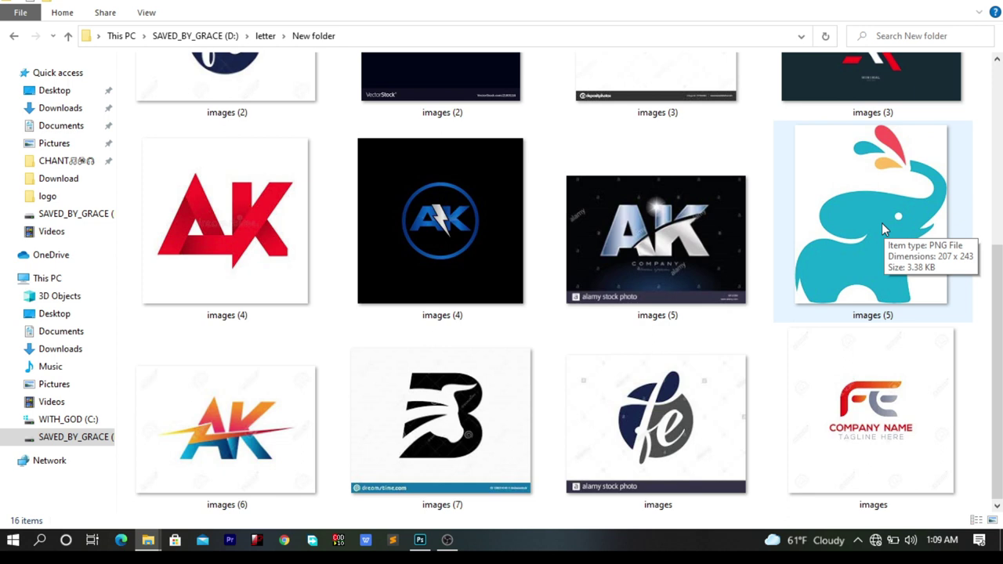
pyautogui.scroll(5, 882, 228)
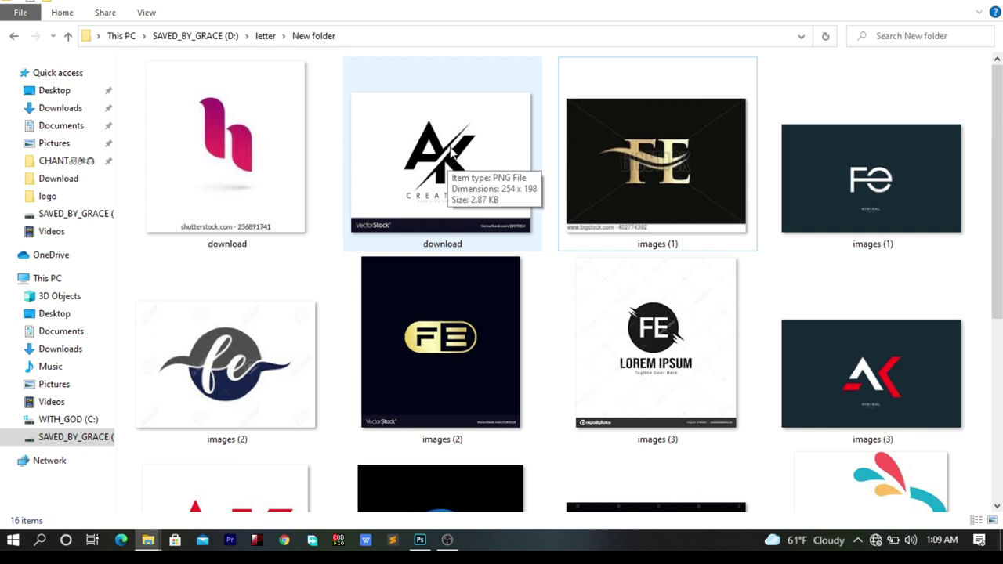
# Step: Place the pink h logo image on the canvas, enlarge it to 569.44%, and shift it down until the whole letter shows
pyautogui.moveTo(262, 147); pyautogui.dragTo(269, 328)
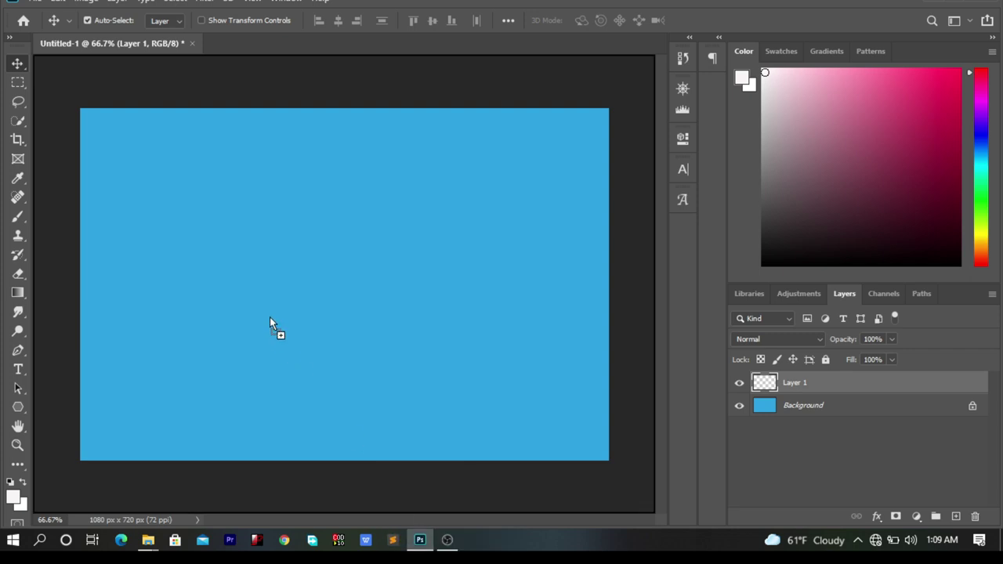
pyautogui.moveTo(289, 288); pyautogui.dragTo(289, 283)
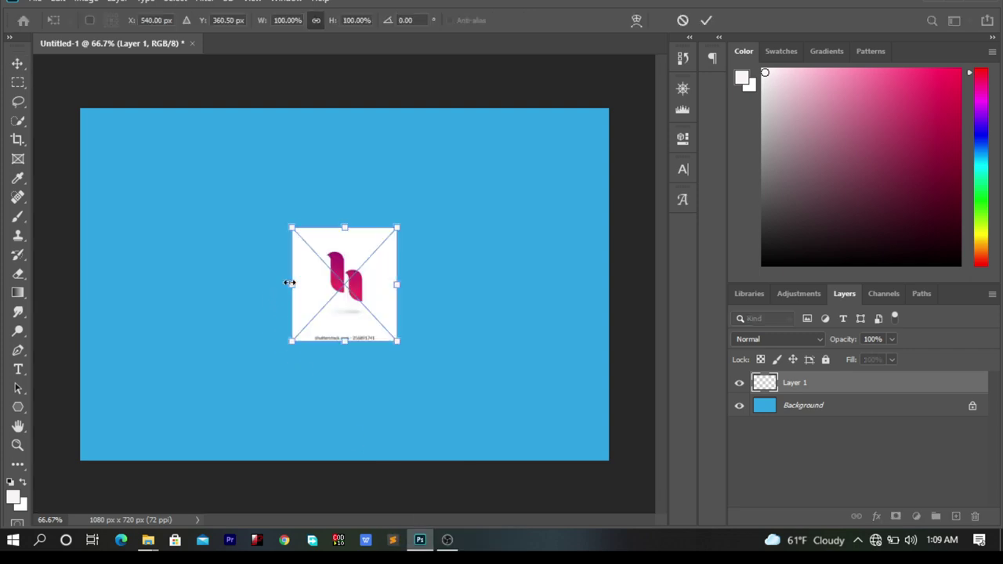
pyautogui.moveTo(397, 283); pyautogui.dragTo(644, 313)
pyautogui.moveTo(293, 284); pyautogui.dragTo(42, 284)
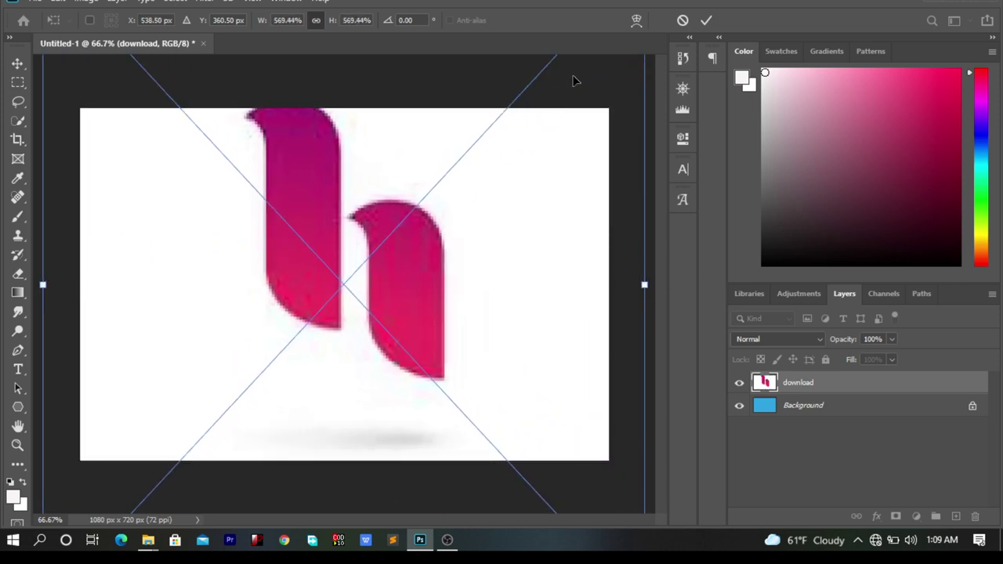
pyautogui.click(706, 21)
pyautogui.moveTo(232, 182); pyautogui.dragTo(232, 206)
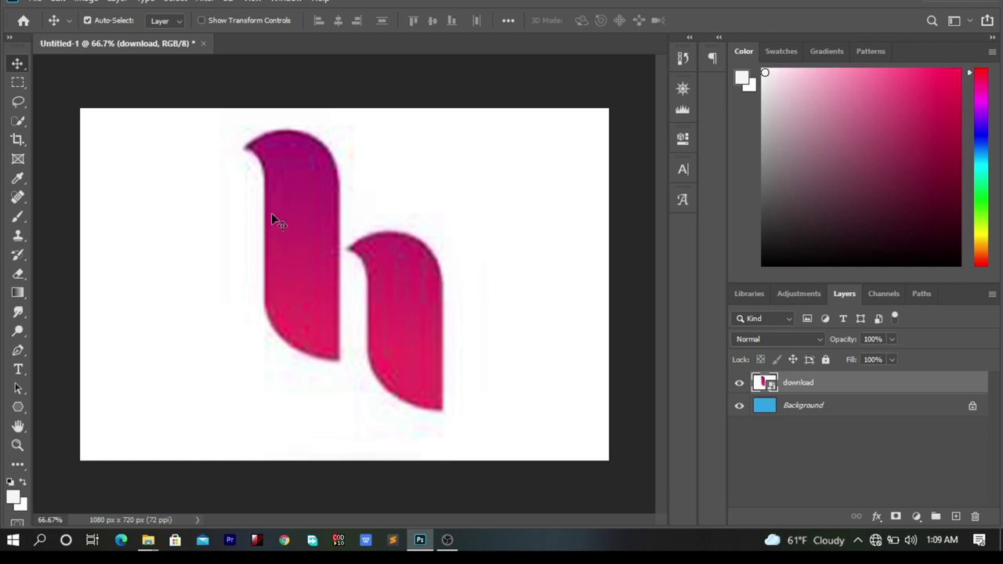
# Step: Start a Pen tool path in Path mode at the pointed tip of the h's taller stroke
pyautogui.click(17, 351)
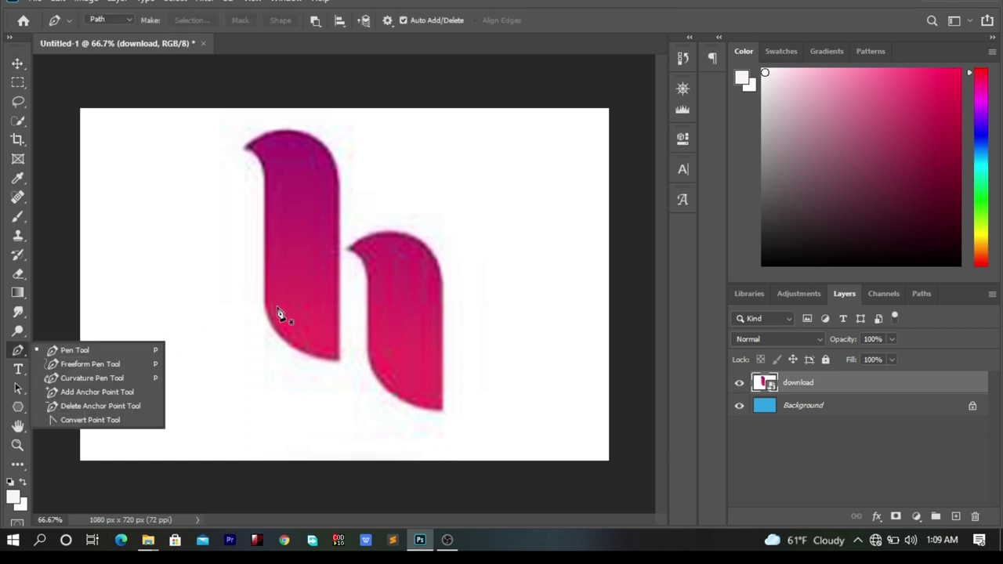
pyautogui.scroll(6, 270, 293)
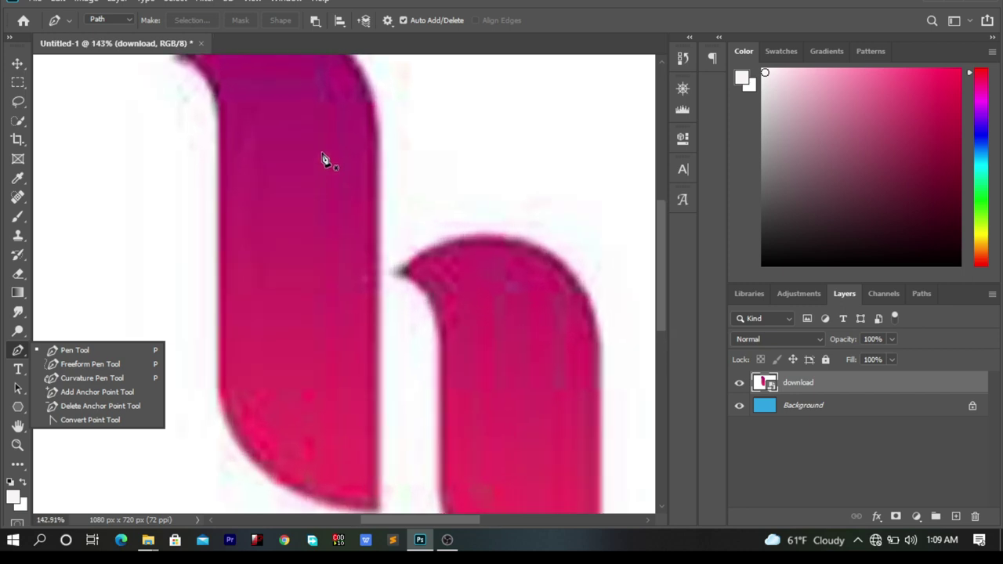
pyautogui.scroll(1, 662, 245)
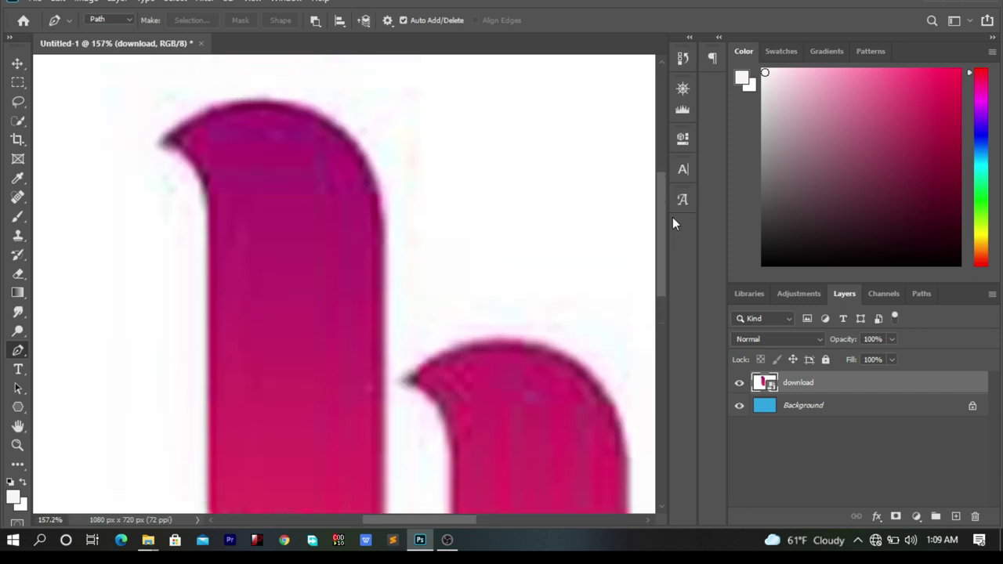
pyautogui.scroll(2, 309, 232)
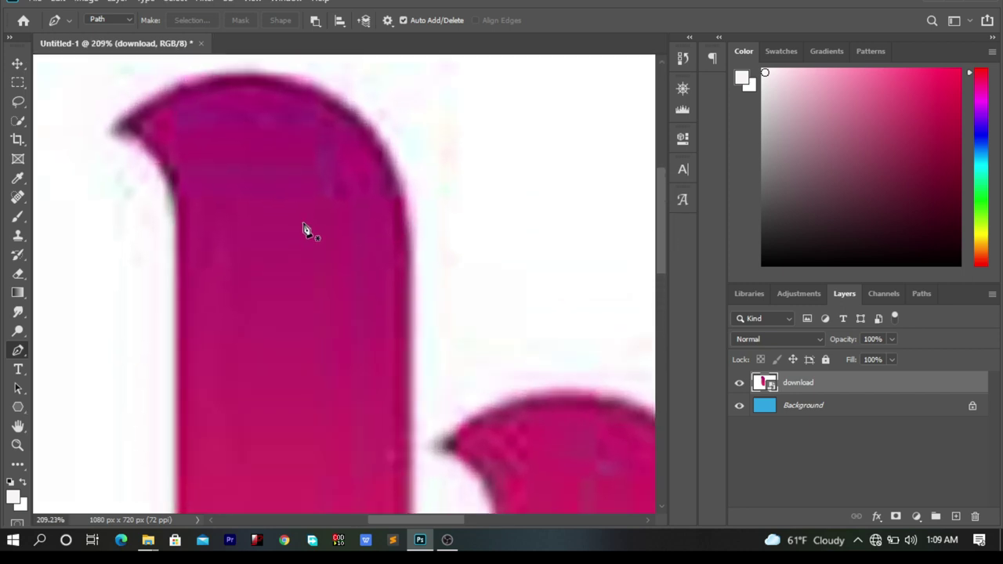
pyautogui.click(126, 122)
pyautogui.moveTo(181, 265); pyautogui.dragTo(185, 416)
pyautogui.hotkey('ctrl', 'z')
pyautogui.hotkey('ctrl', 'z')
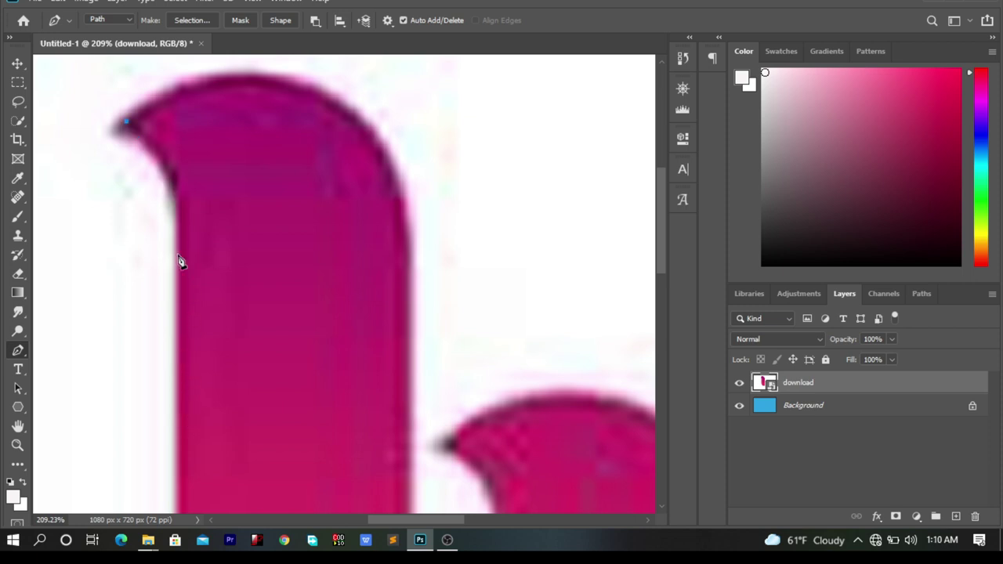
pyautogui.moveTo(181, 256); pyautogui.dragTo(164, 352)
pyautogui.scroll(-2, 185, 326)
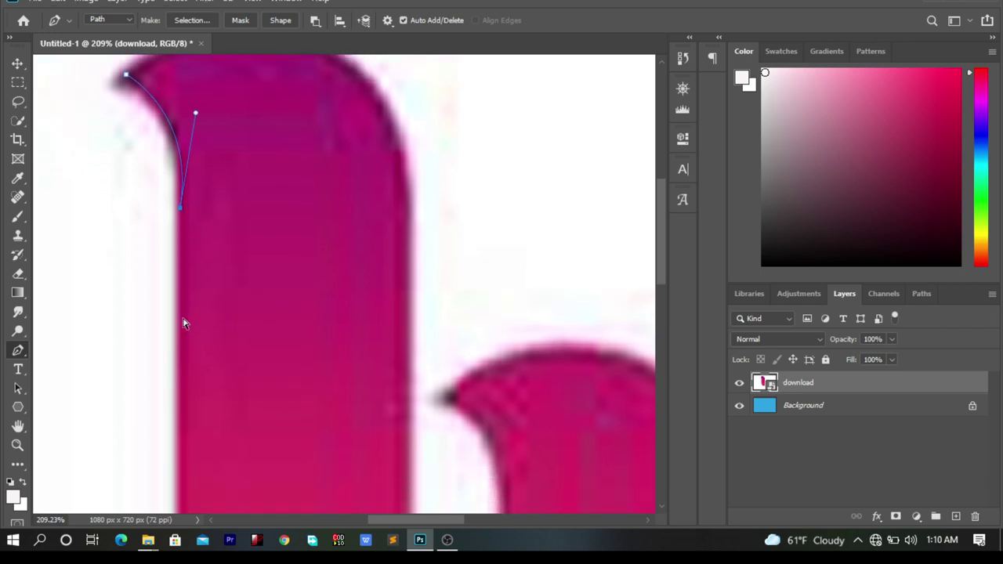
pyautogui.hotkey('ctrl', 'z')
# Step: Trace the hooked inner curve and the straight left edge of the taller stroke down to its bottom curve
pyautogui.moveTo(180, 209); pyautogui.dragTo(185, 340)
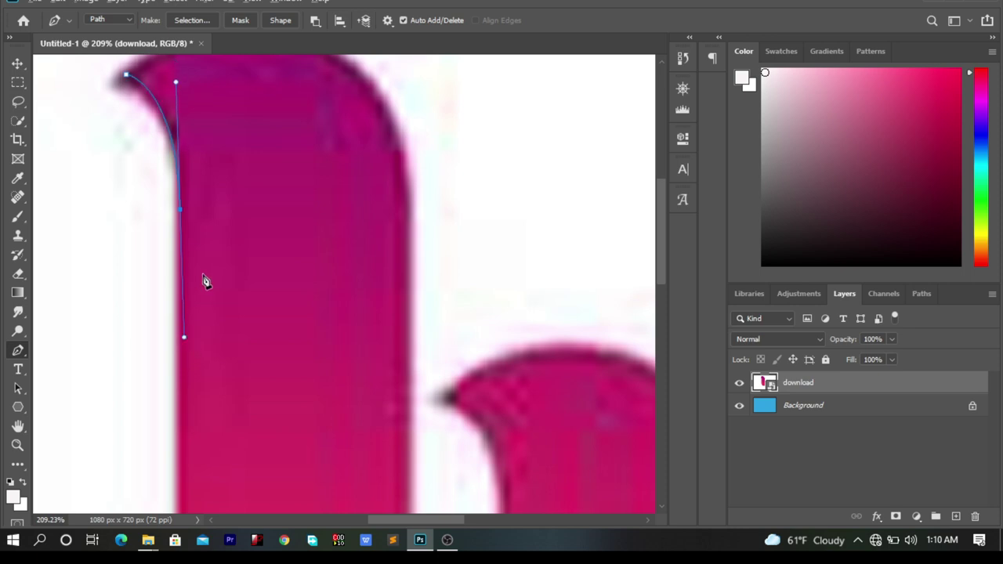
pyautogui.click(181, 213)
pyautogui.scroll(-5, 168, 284)
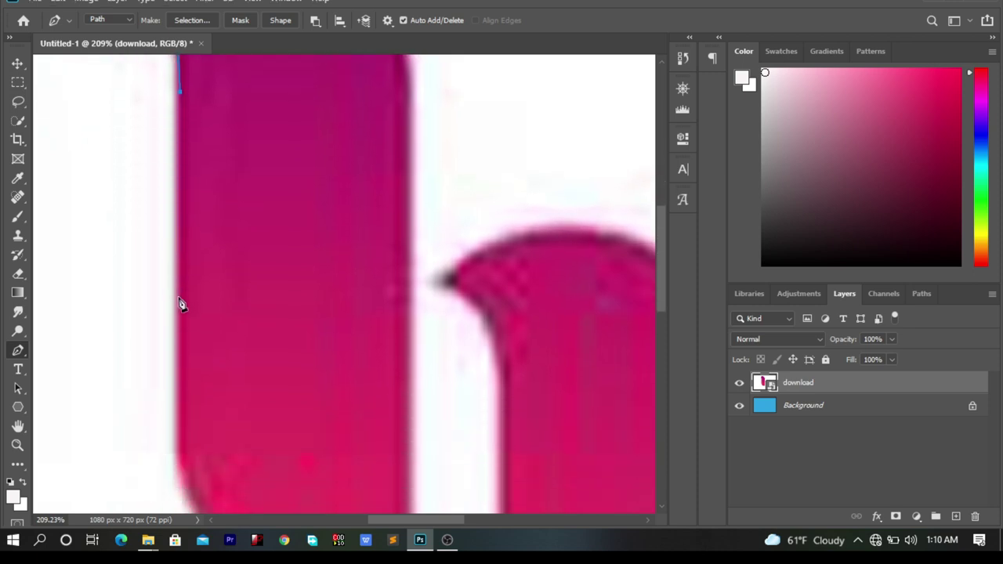
pyautogui.scroll(-2, 180, 304)
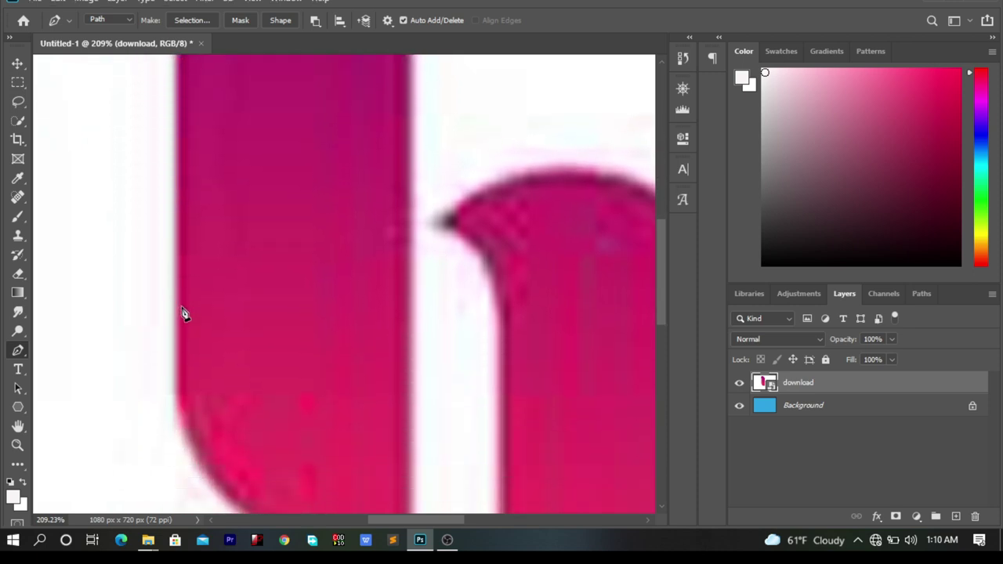
pyautogui.click(181, 391)
# Step: Trace the rounded bottom of the taller stroke to its lower right corner, ending with a sharp corner point
pyautogui.scroll(-2, 262, 282)
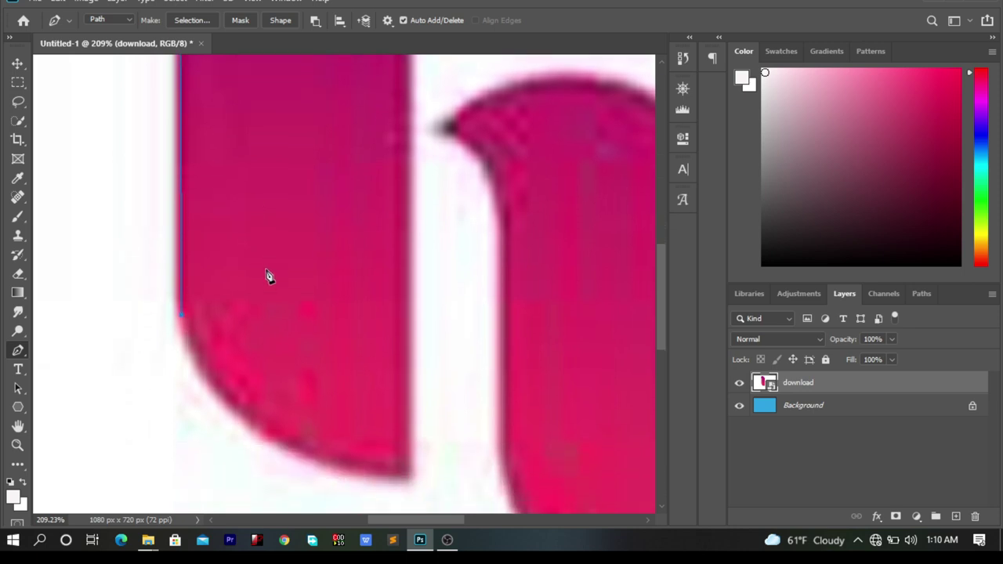
pyautogui.scroll(-1, 266, 276)
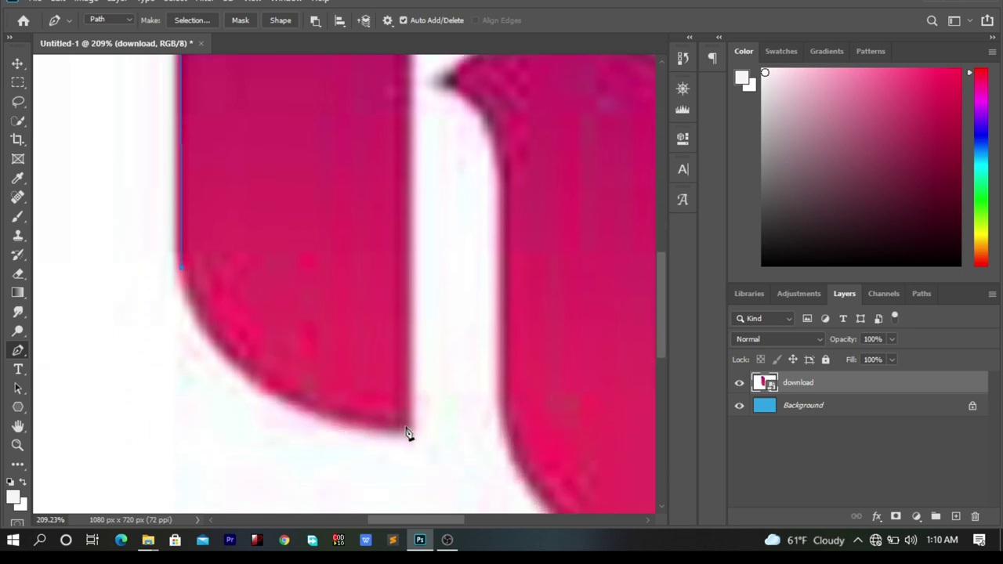
pyautogui.moveTo(404, 422)
pyautogui.mouseDown()
pyautogui.moveTo(432, 381)
pyautogui.moveTo(488, 336)
pyautogui.moveTo(563, 416)
pyautogui.mouseUp()
pyautogui.moveTo(562, 414); pyautogui.dragTo(604, 423)
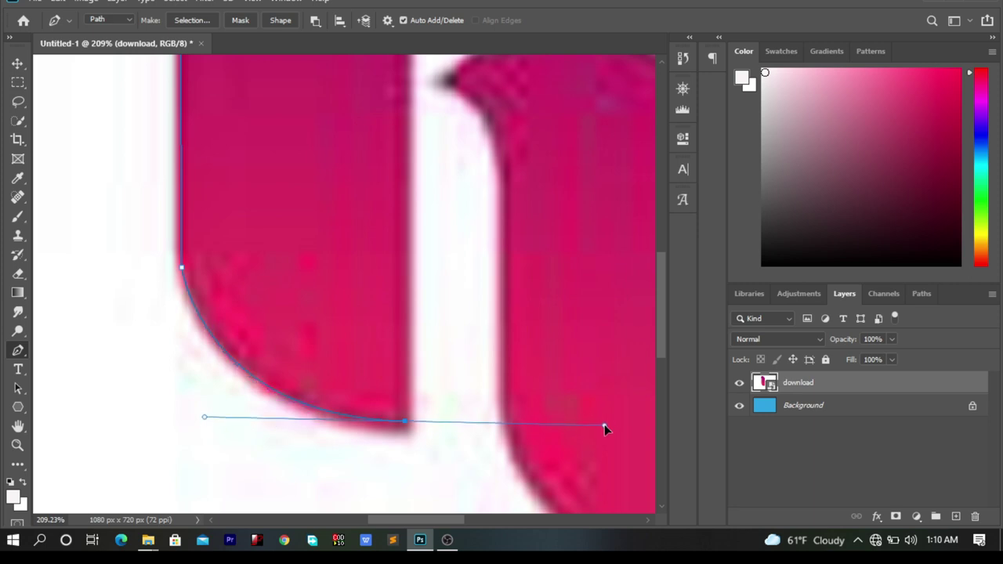
pyautogui.click(405, 421)
# Step: Trace the taller stroke's straight right edge and close the path over its top arc at the pointed tip
pyautogui.scroll(4, 402, 368)
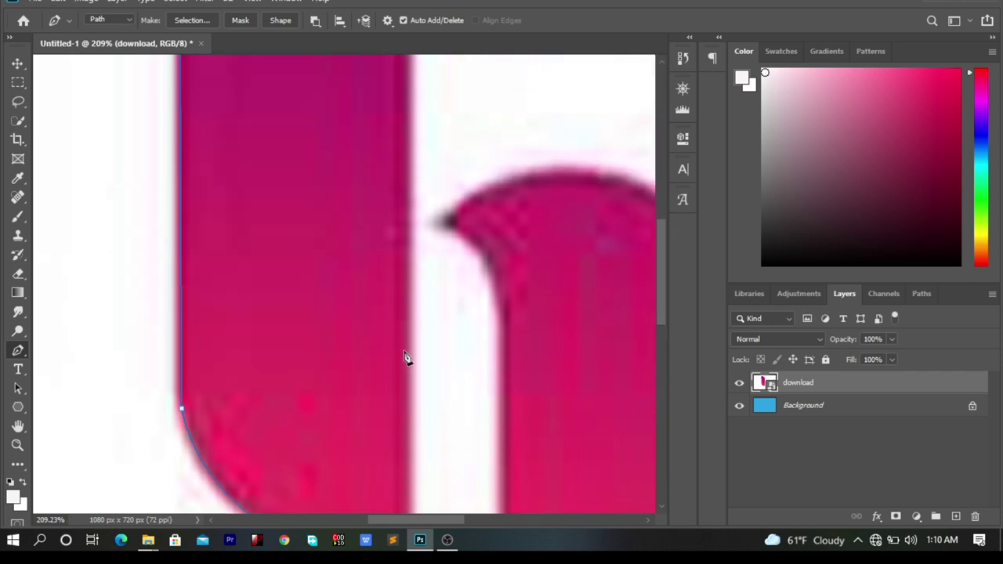
pyautogui.scroll(6, 405, 358)
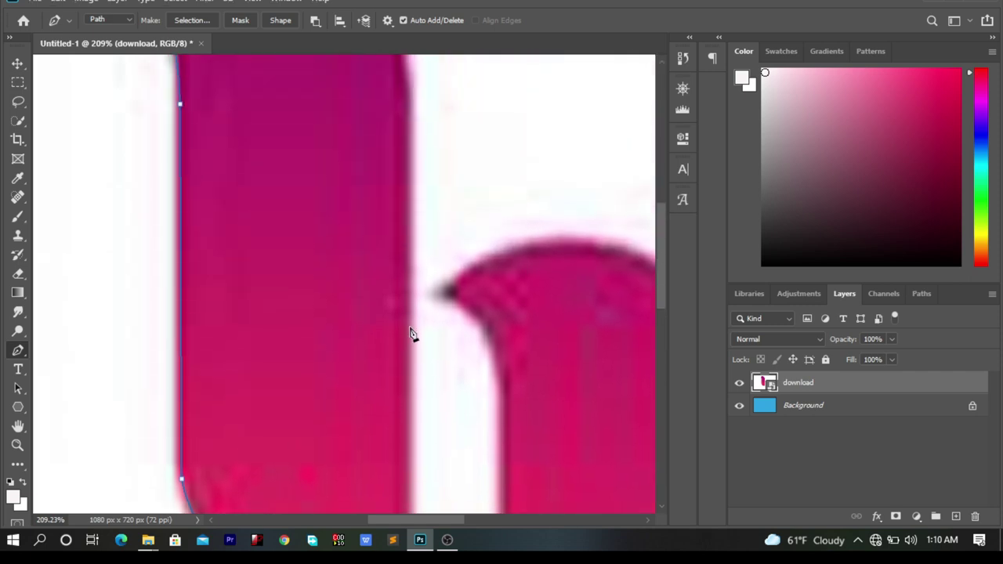
pyautogui.click(406, 208)
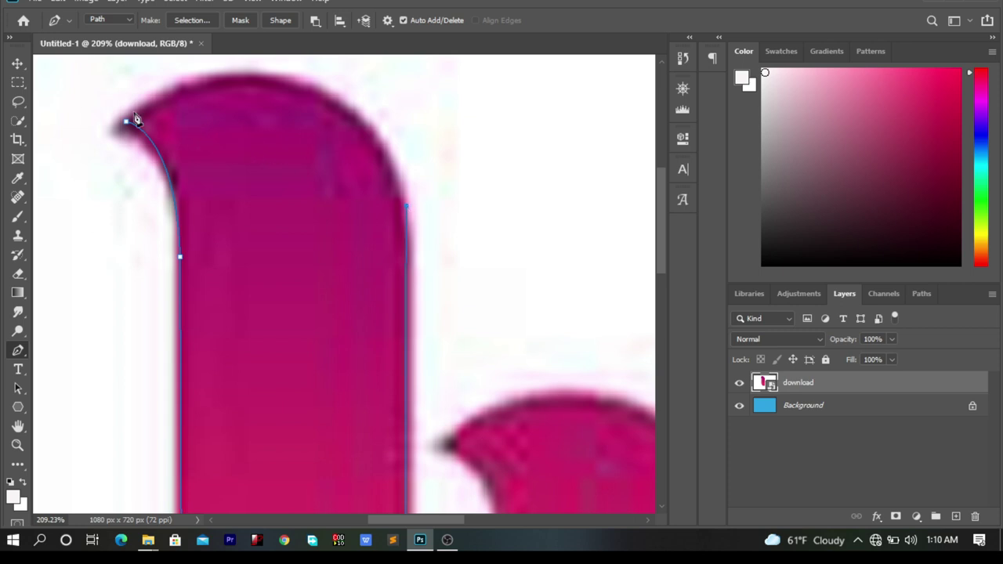
pyautogui.moveTo(132, 129); pyautogui.dragTo(107, 265)
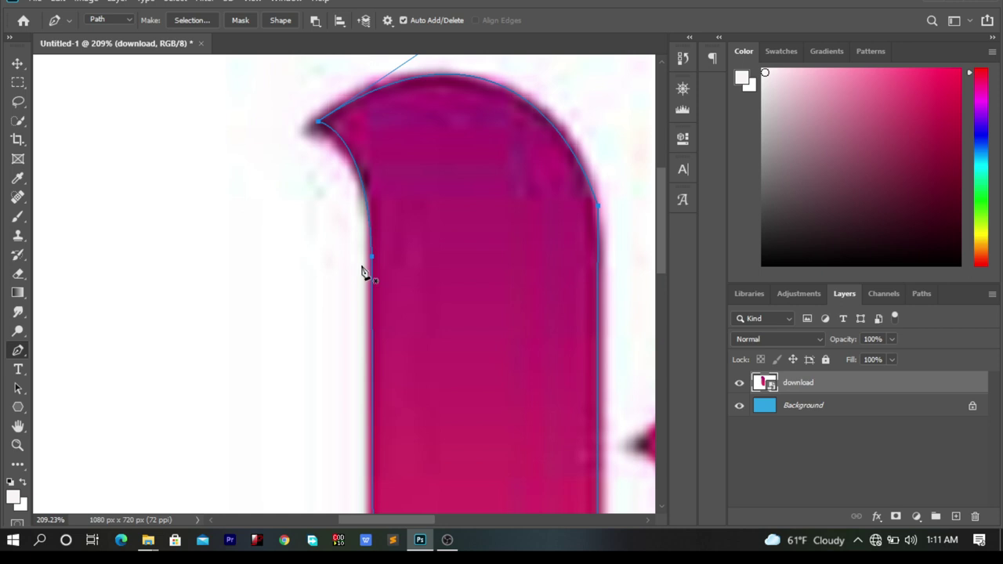
# Step: Convert the closed path into a new anti-aliased selection with a feather radius of 0 pixels
pyautogui.rightClick(460, 237)
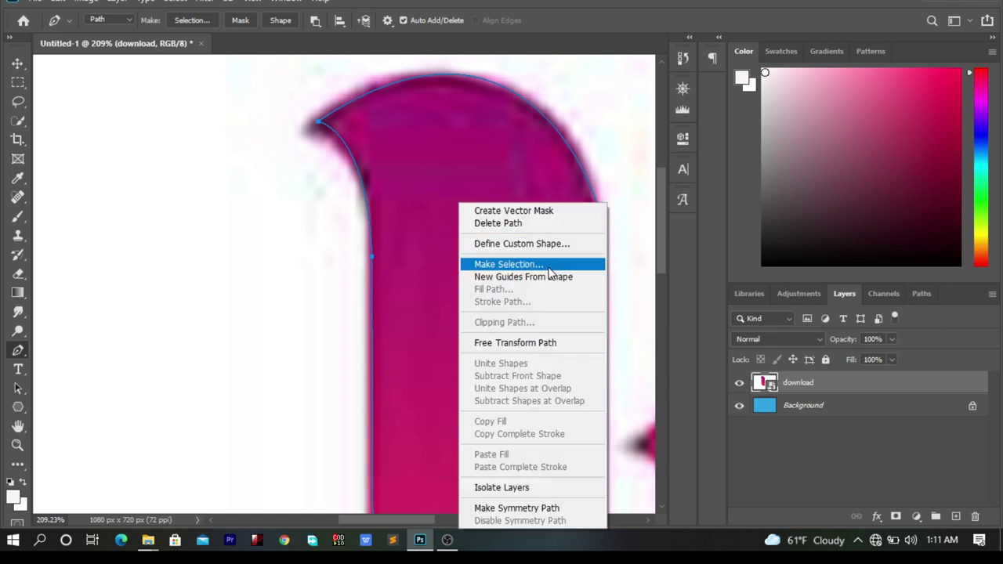
pyautogui.click(547, 266)
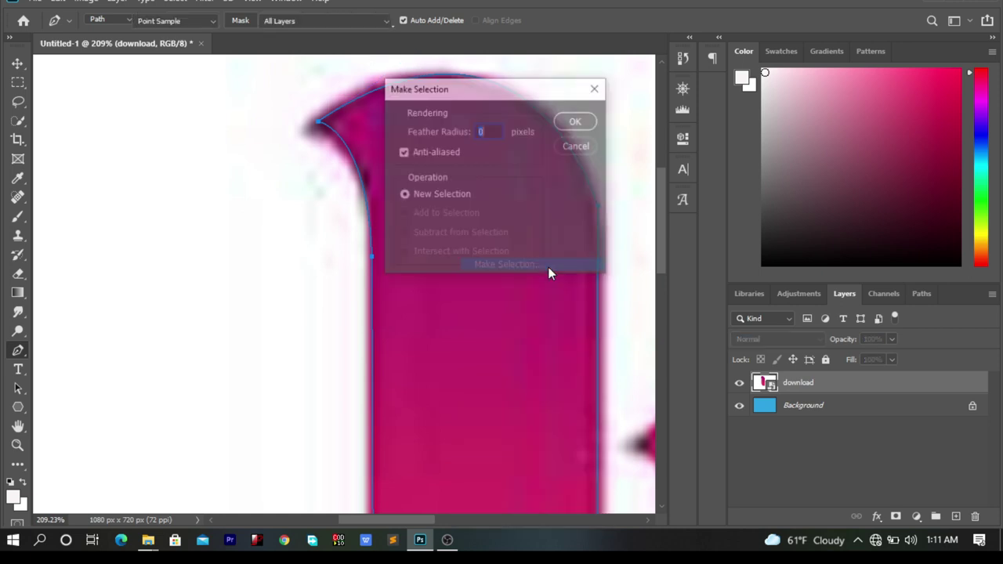
pyautogui.click(574, 122)
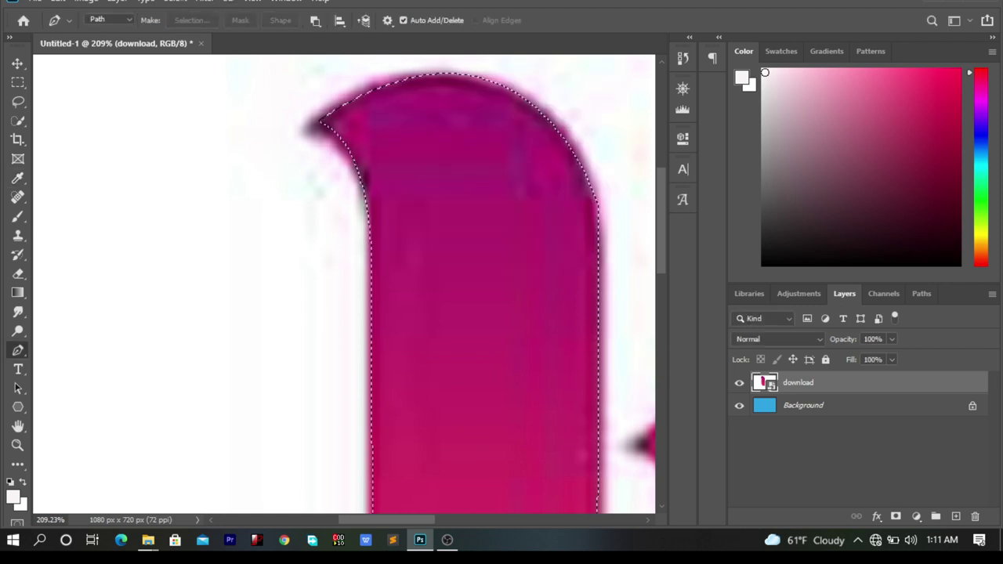
pyautogui.click(177, 3)
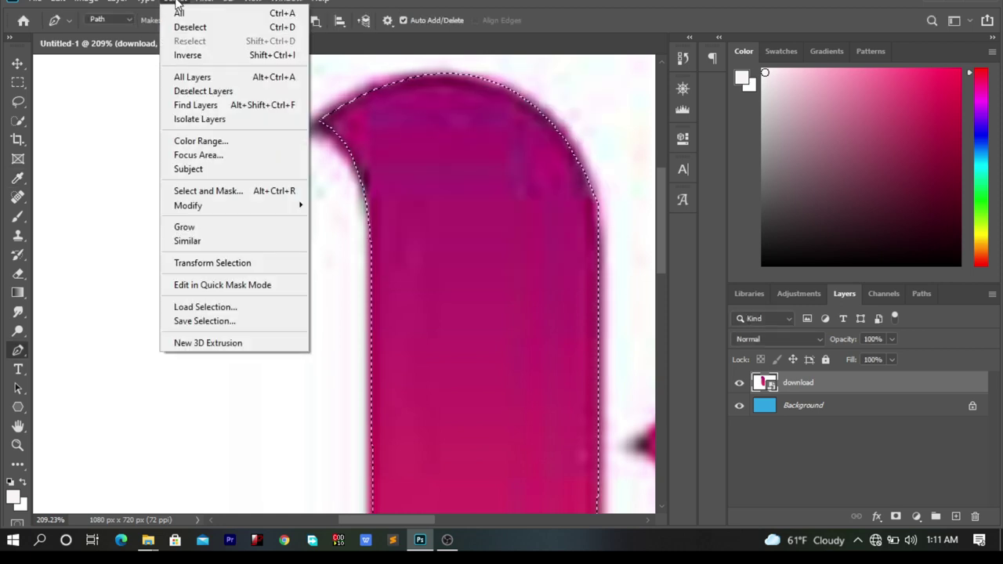
pyautogui.click(222, 55)
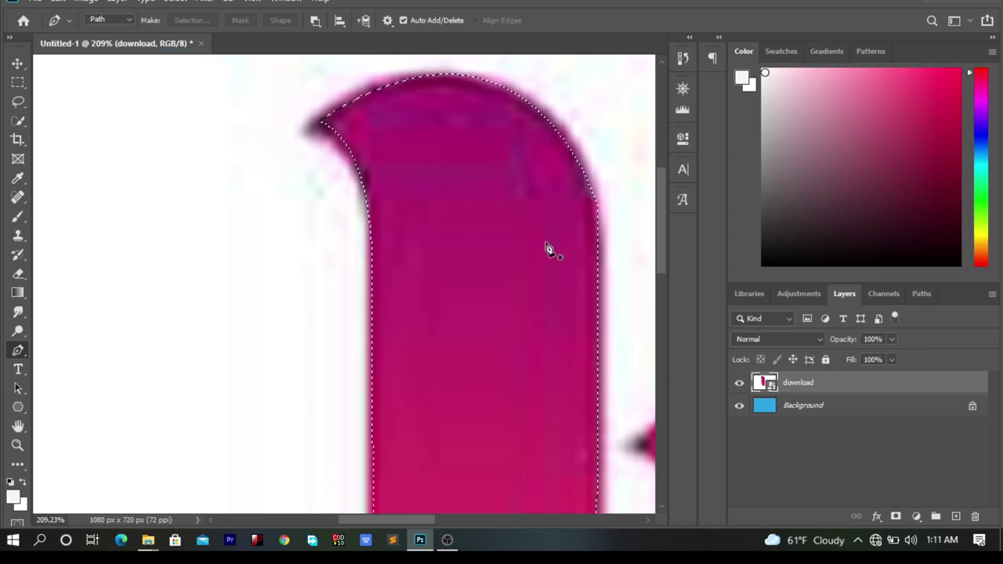
# Step: Fill the selected taller stroke with the strong pink-to-orange gradient from the Pinks presets
pyautogui.click(830, 54)
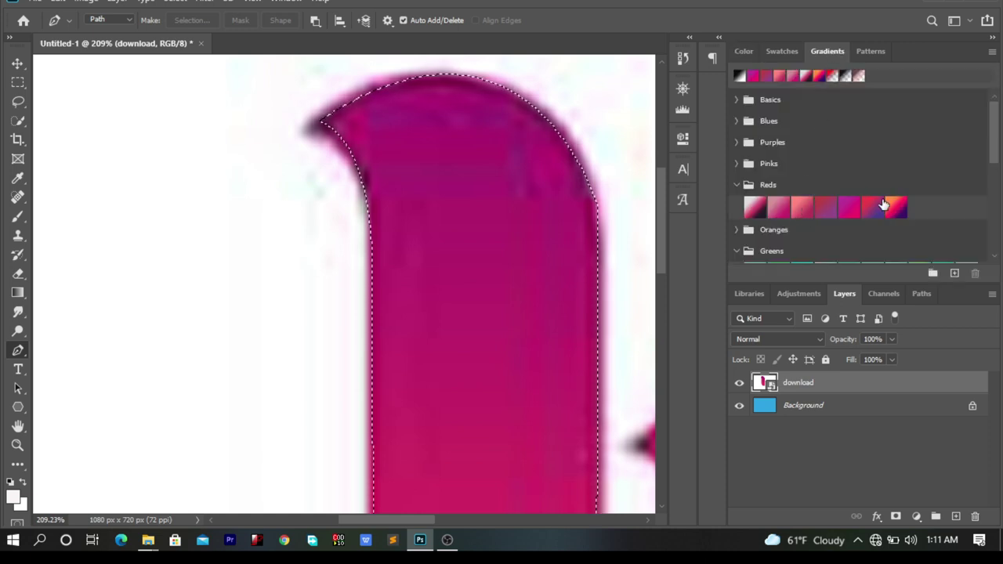
pyautogui.click(739, 164)
pyautogui.click(782, 188)
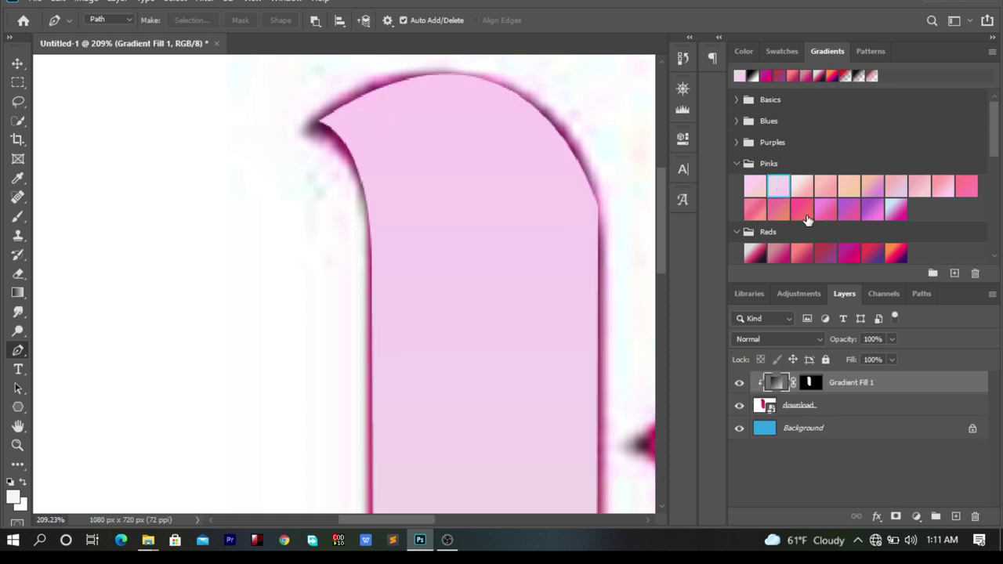
pyautogui.click(801, 213)
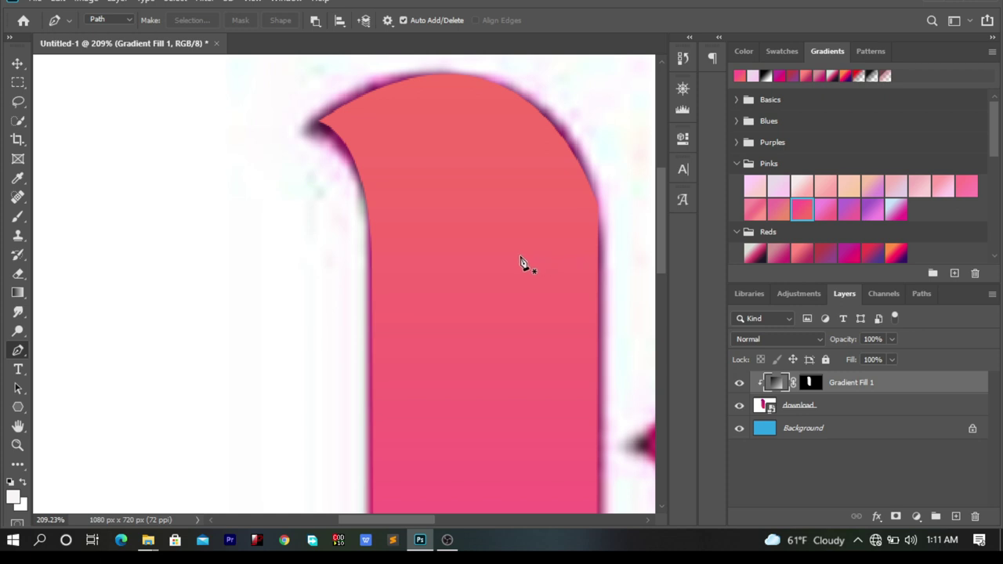
# Step: Hide the download reference layer and show it again to check how the taller stroke's gradient depends on it
pyautogui.scroll(-5, 523, 263)
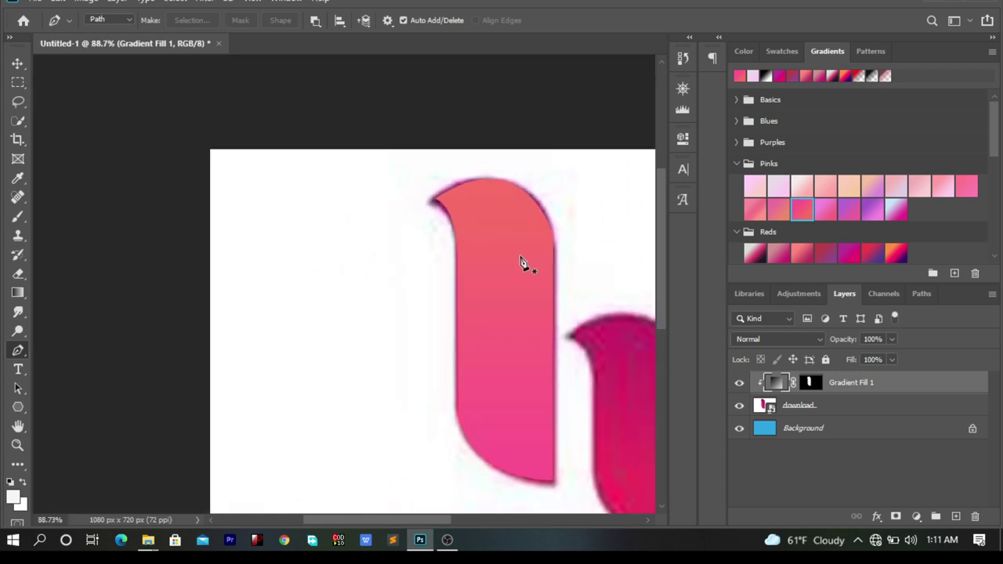
pyautogui.moveTo(412, 520); pyautogui.dragTo(446, 528)
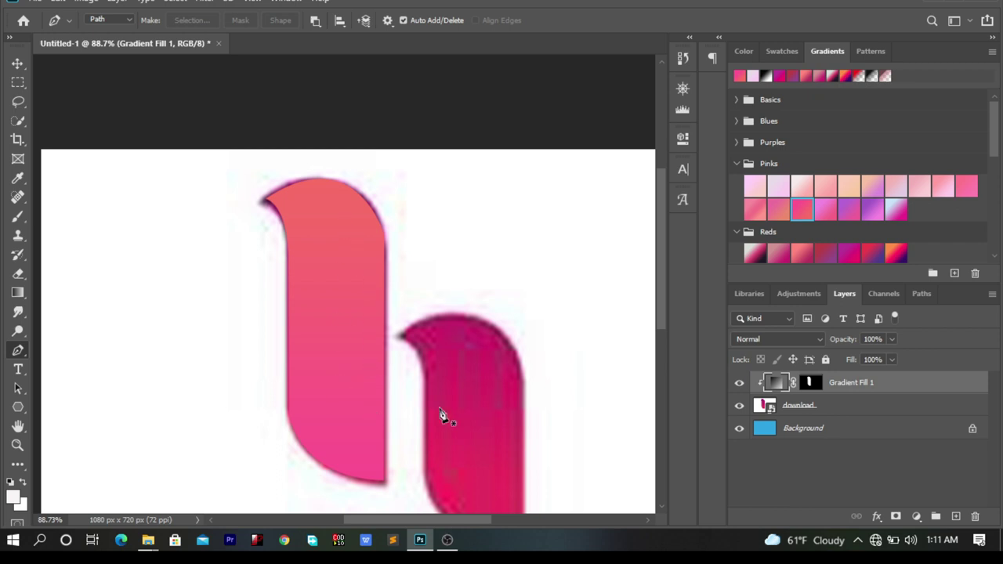
pyautogui.click(740, 406)
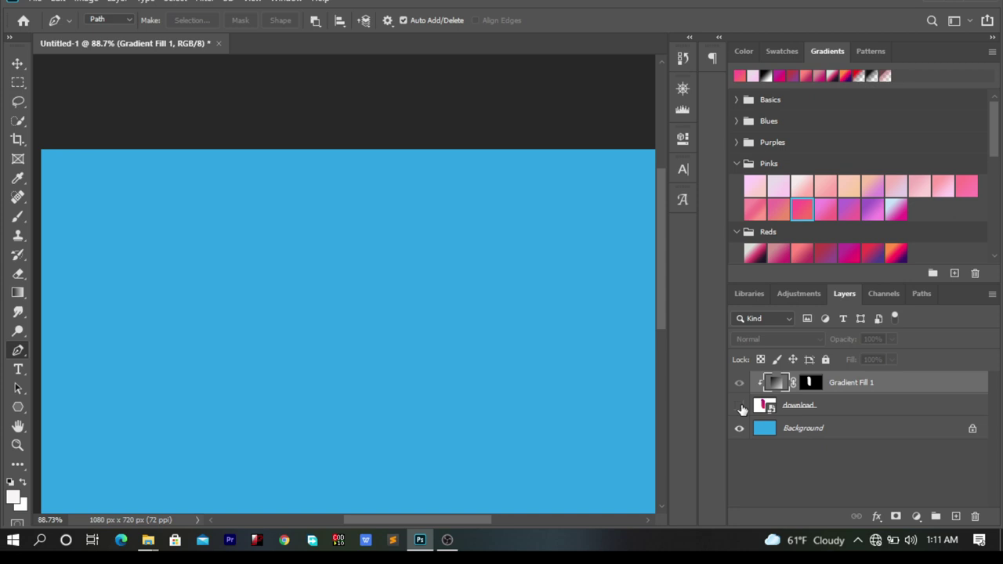
pyautogui.click(739, 406)
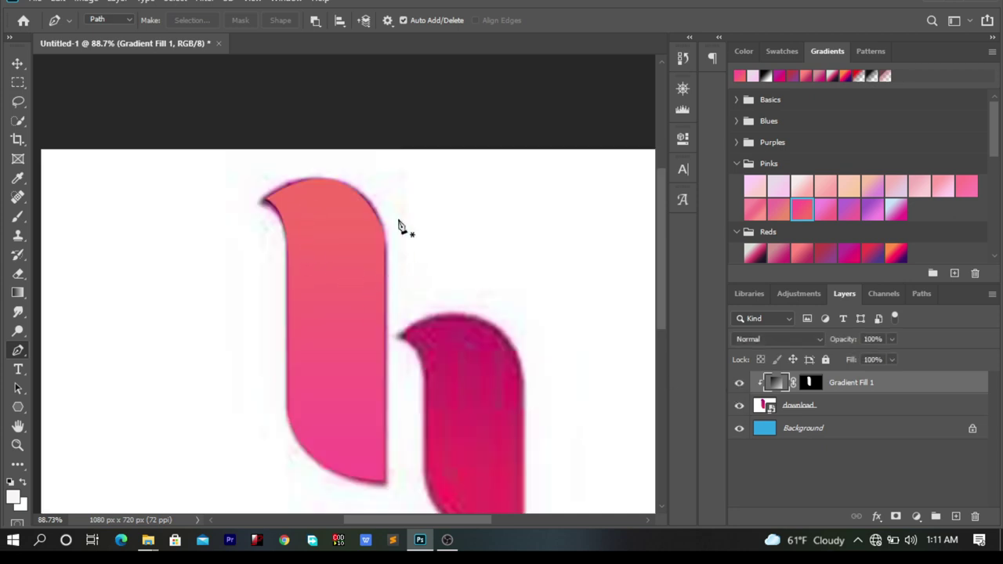
# Step: Try several gradients from the Reds presets, including Red_01, on the taller stroke's fill
pyautogui.click(893, 254)
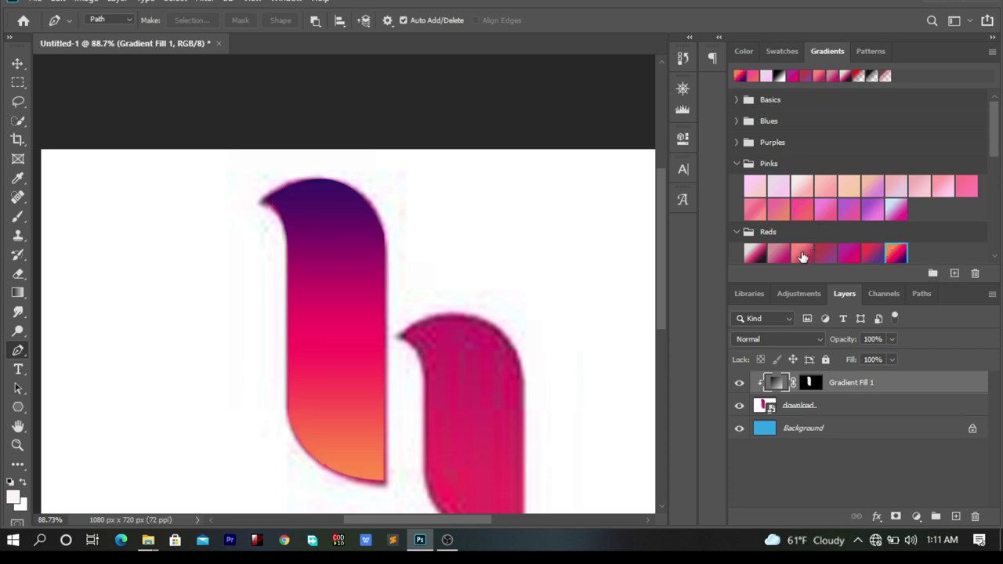
pyautogui.click(779, 258)
pyautogui.click(754, 254)
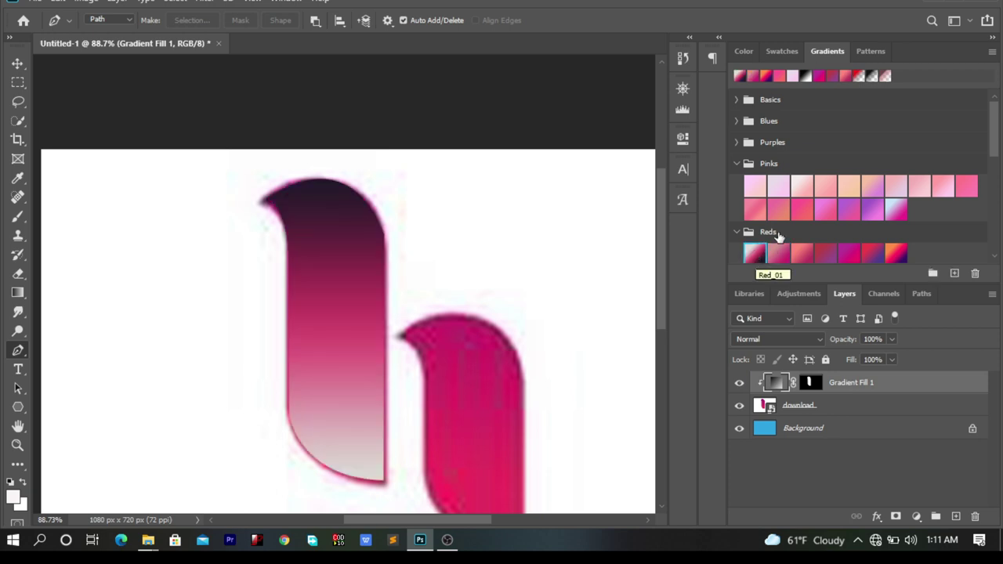
# Step: Compare gradients from the Purples presets on the taller stroke and settle on Purple_21
pyautogui.click(737, 142)
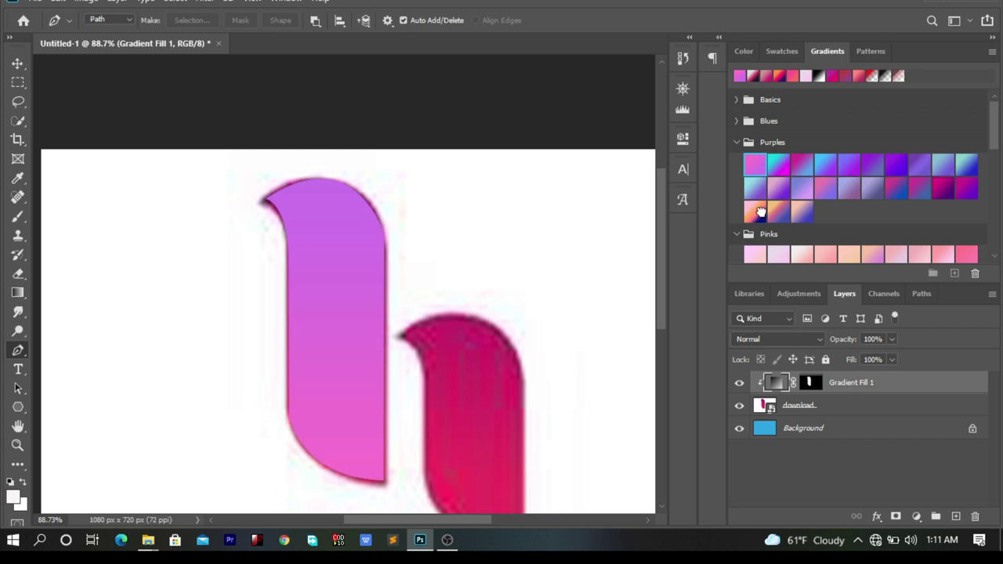
pyautogui.click(759, 212)
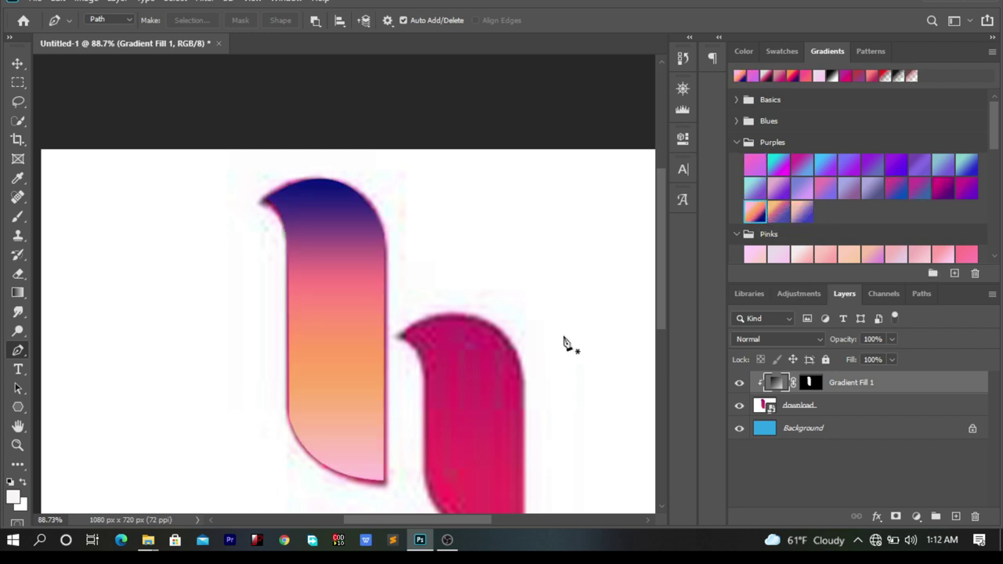
pyautogui.scroll(-3, 485, 345)
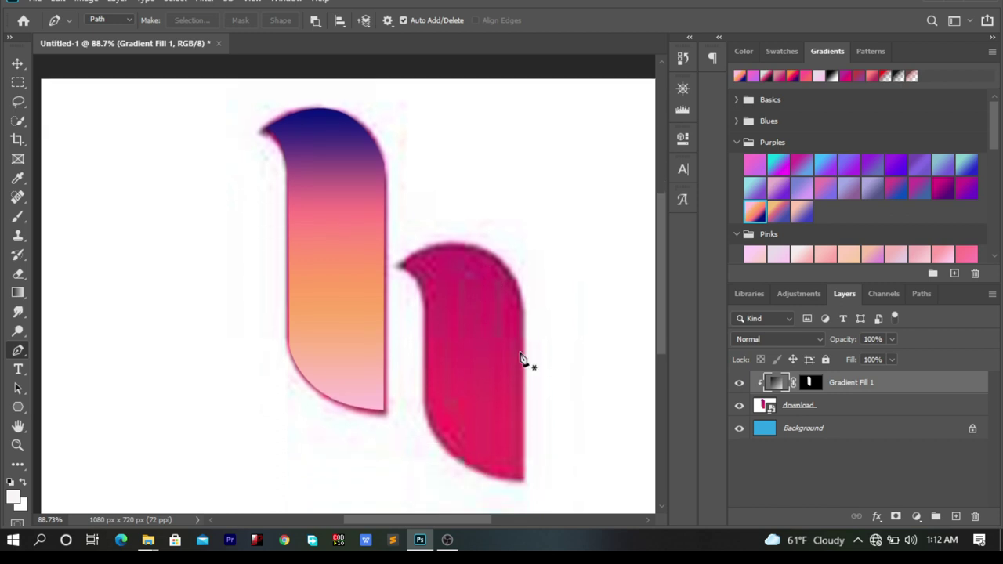
pyautogui.click(796, 213)
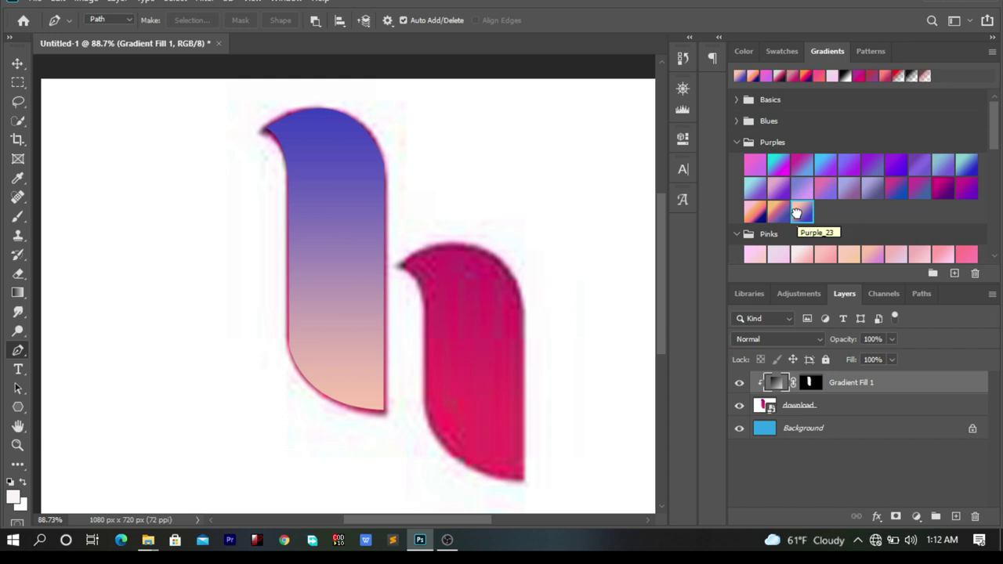
pyautogui.click(754, 211)
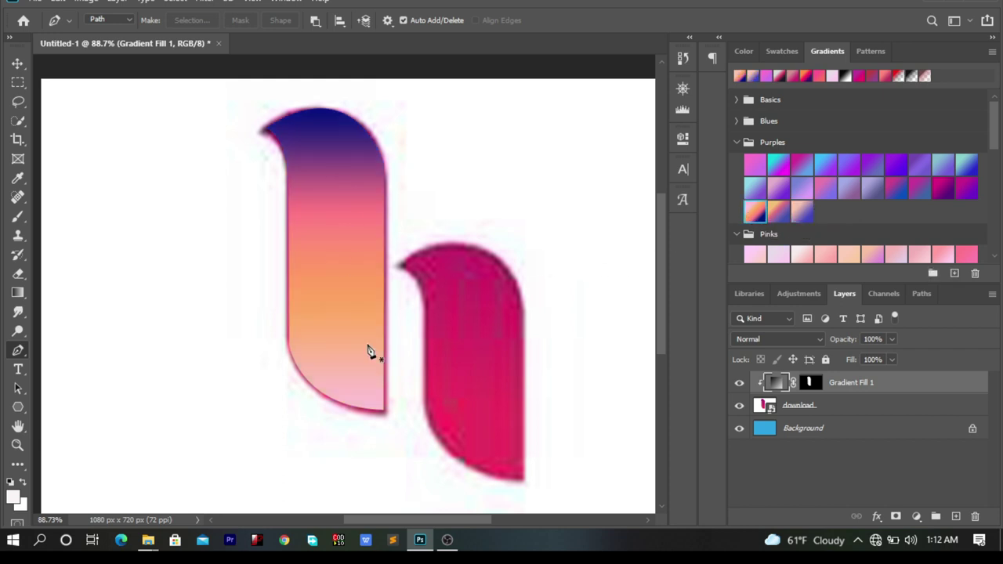
# Step: Start a Pen path at the shorter stroke's pointed tip and trace its inner curve and straight left edge down to the rounded bottom
pyautogui.scroll(-1, 493, 398)
pyautogui.scroll(3, 482, 384)
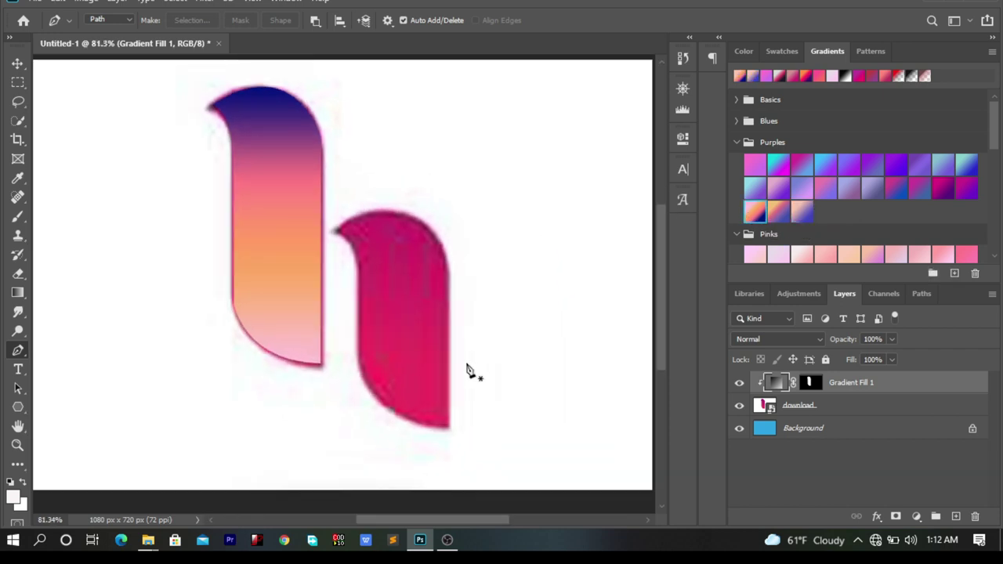
pyautogui.scroll(3, 312, 132)
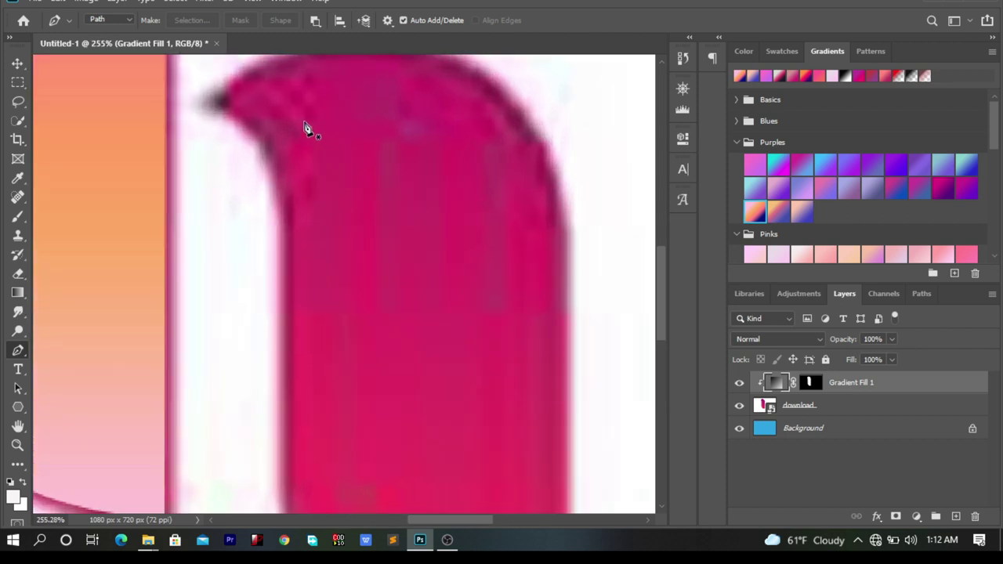
pyautogui.click(177, 95)
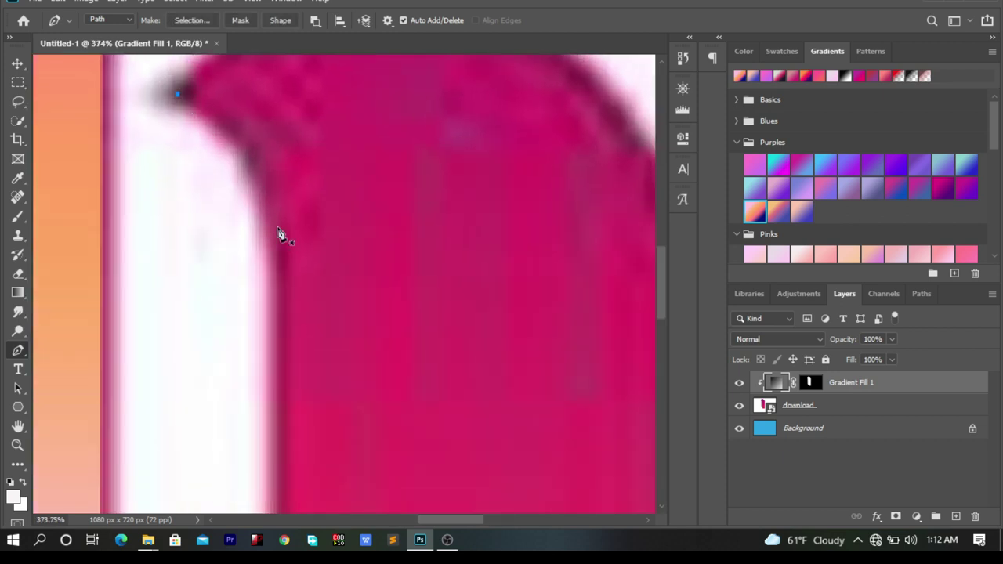
pyautogui.moveTo(279, 280); pyautogui.dragTo(276, 468)
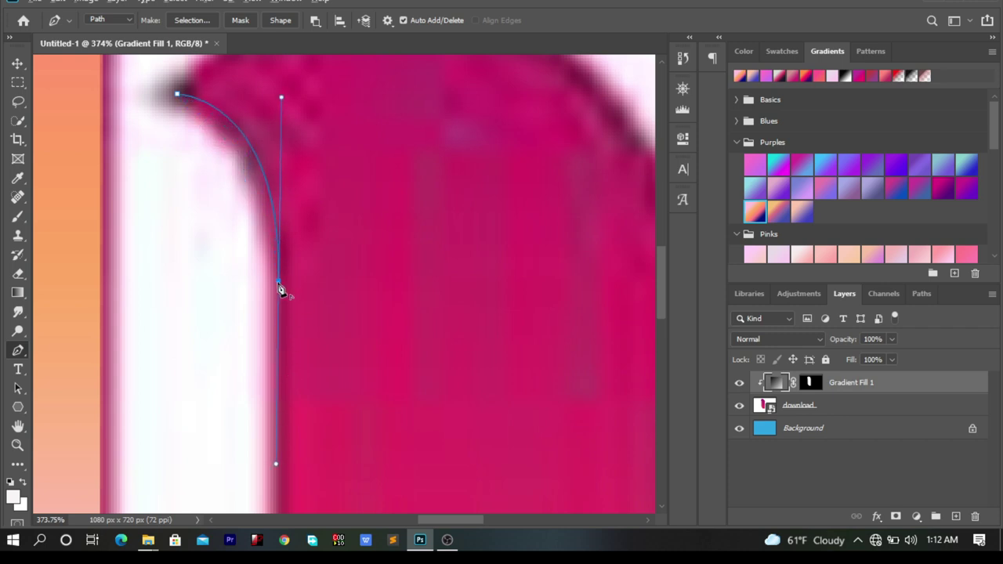
pyautogui.scroll(-8, 309, 352)
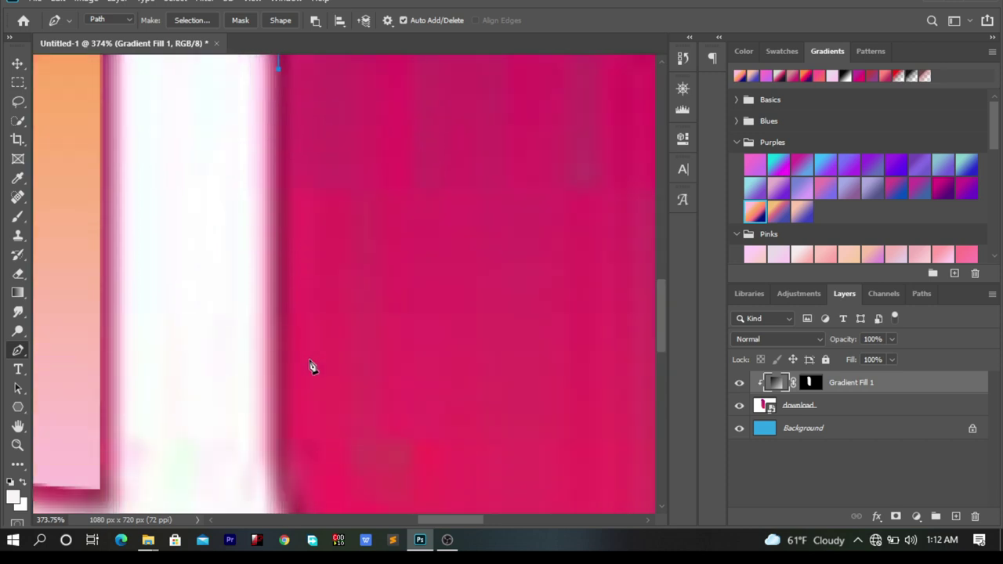
pyautogui.scroll(-3, 309, 366)
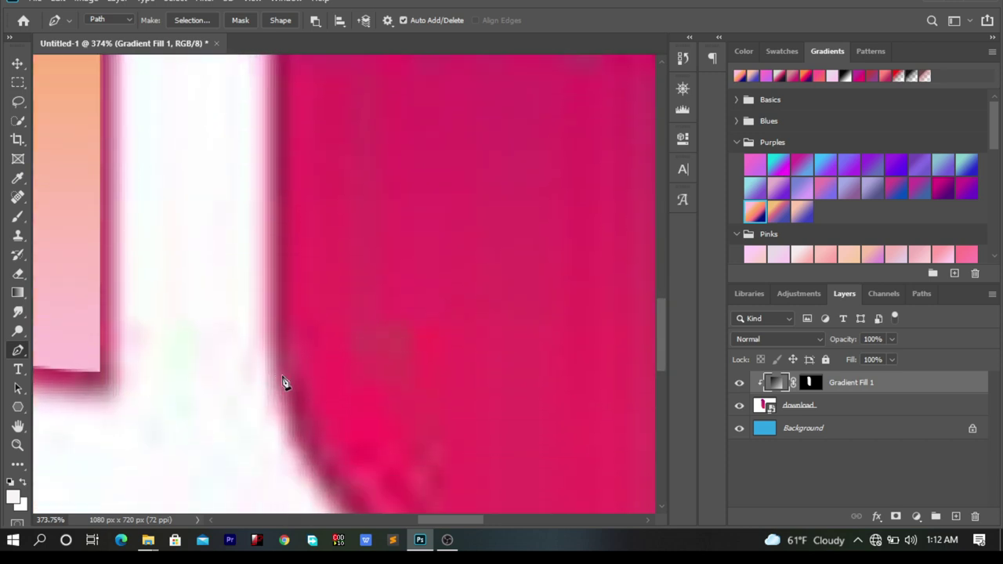
pyautogui.click(283, 377)
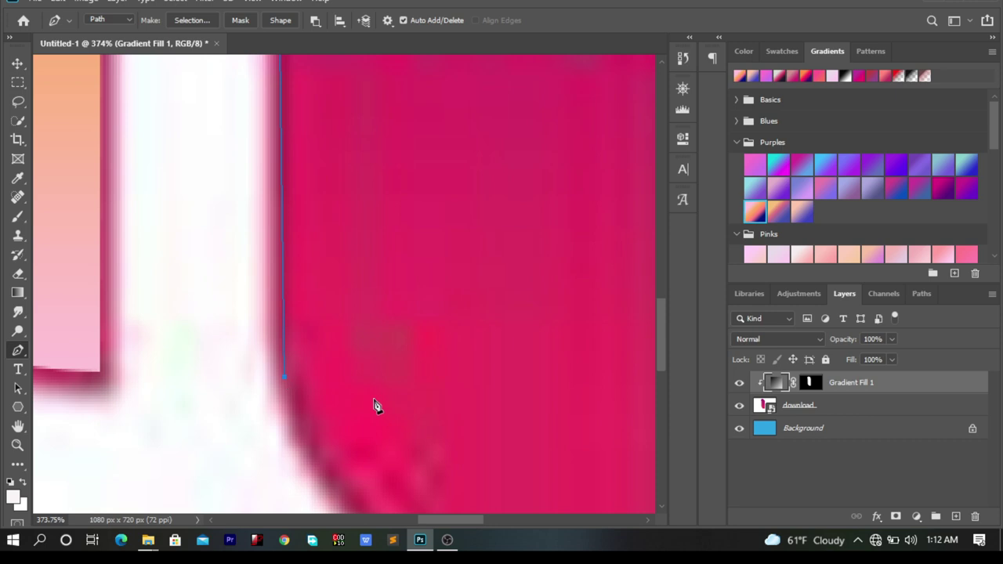
# Step: Continue the path with a curve along the shorter stroke's rounded bottom to its lower right corner
pyautogui.scroll(-6, 494, 405)
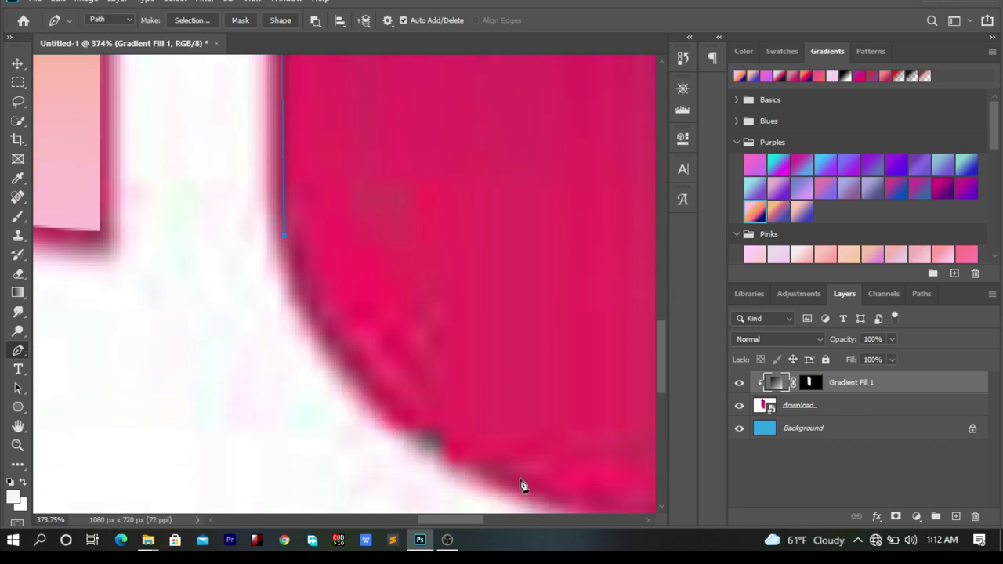
pyautogui.moveTo(471, 516); pyautogui.dragTo(494, 523)
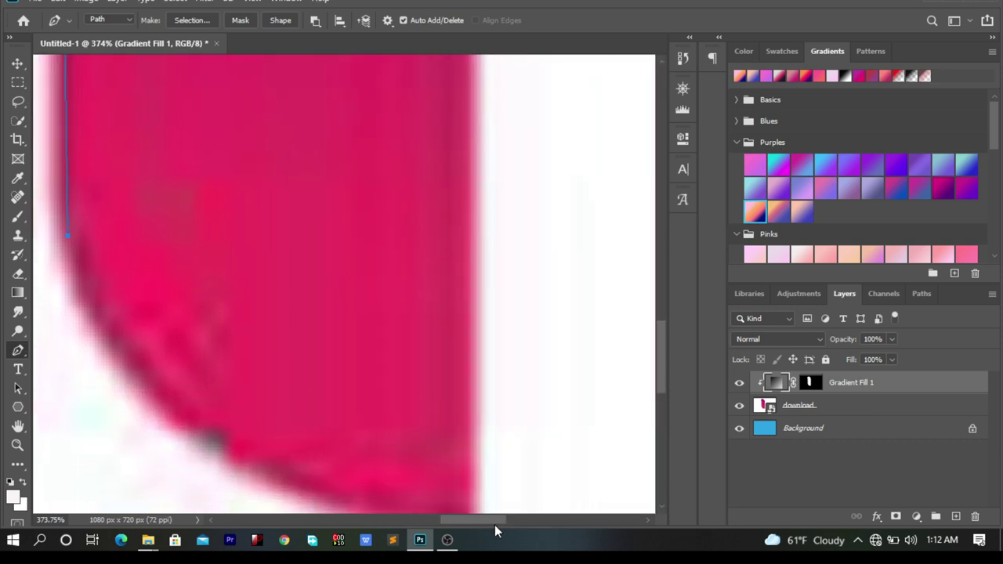
pyautogui.scroll(-2, 448, 416)
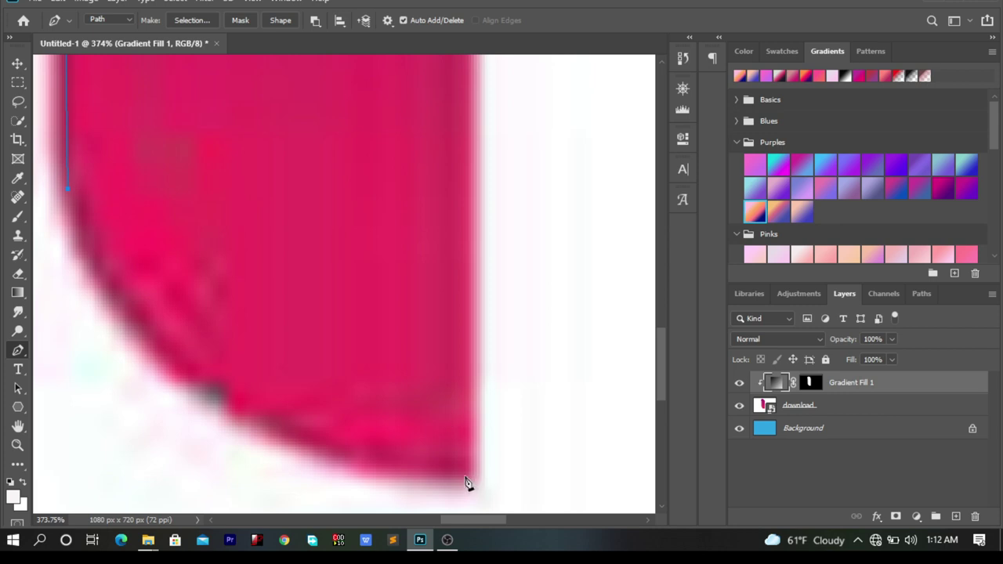
pyautogui.moveTo(494, 452); pyautogui.dragTo(383, 468)
pyautogui.scroll(-2, 348, 400)
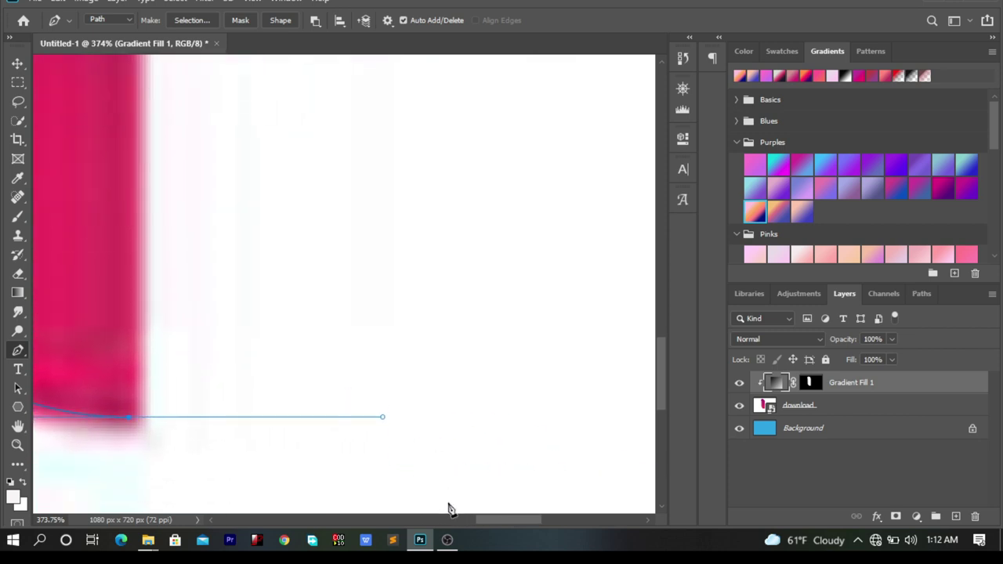
pyautogui.press('super')
pyautogui.press('Escape')
pyautogui.scroll(-5, 399, 427)
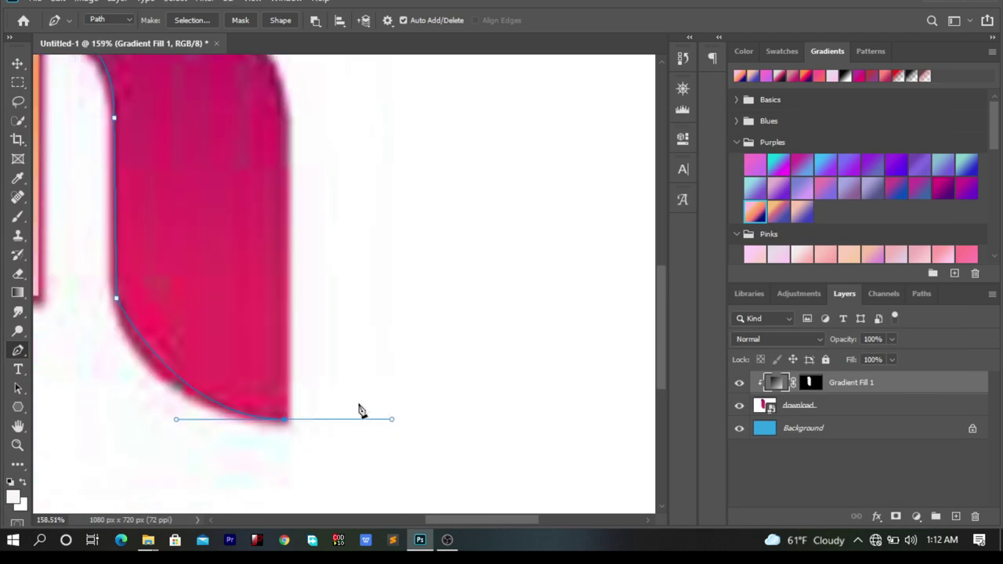
# Step: Refit the bottom curve at the shorter stroke's lower right corner and turn that anchor into a sharp corner point
pyautogui.click(287, 424)
pyautogui.moveTo(287, 421); pyautogui.dragTo(466, 449)
pyautogui.hotkey('ctrl', 'z')
pyautogui.moveTo(286, 418); pyautogui.dragTo(420, 416)
pyautogui.click(287, 421)
# Step: Trace the shorter stroke's straight right edge and close the path over its top arc at the pointed tip
pyautogui.click(283, 90)
pyautogui.scroll(2, 153, 161)
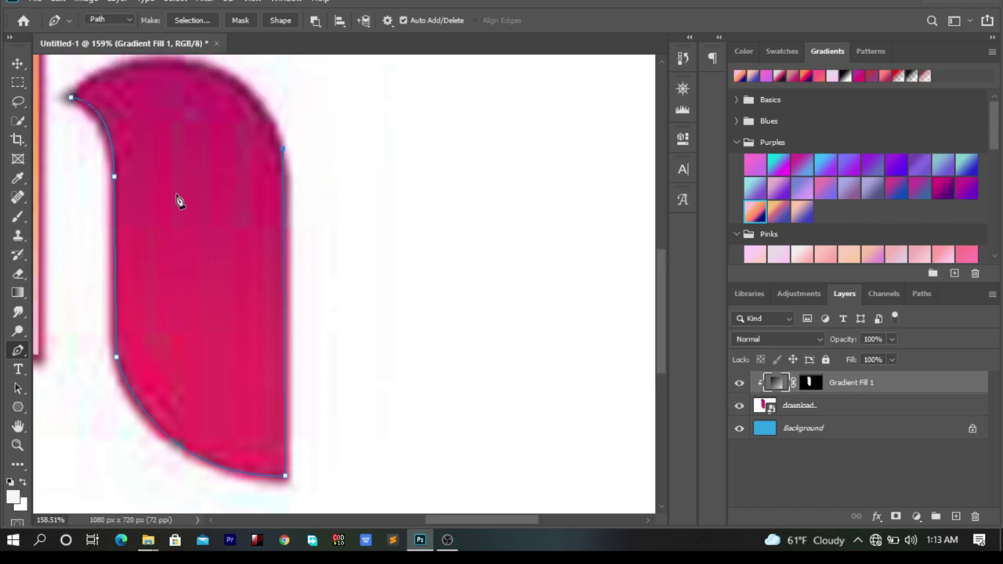
pyautogui.scroll(1, 157, 196)
pyautogui.click(71, 134)
pyautogui.moveTo(72, 134); pyautogui.dragTo(116, 248)
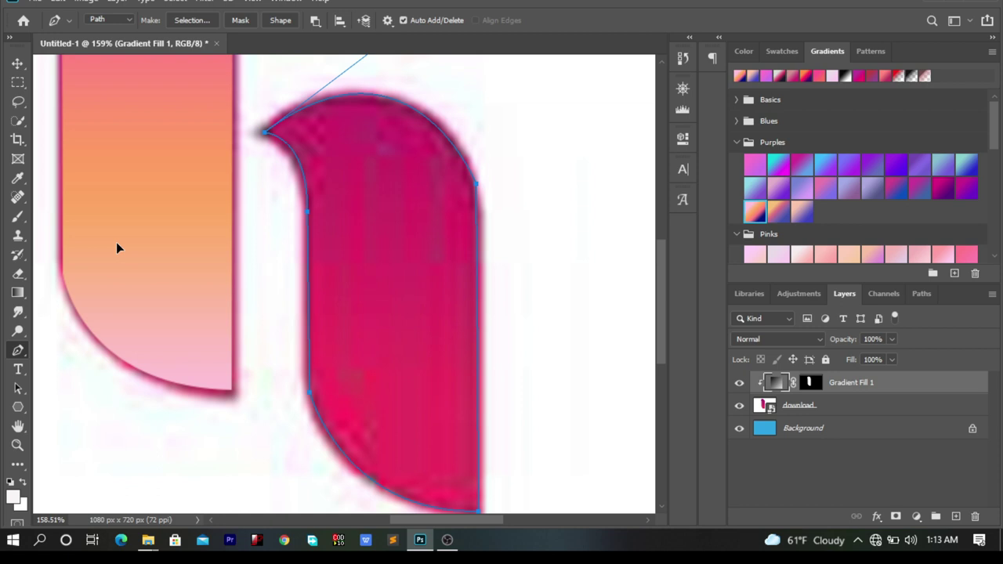
# Step: Convert the shorter stroke's closed path into a new anti-aliased selection with a feather radius of 0 pixels
pyautogui.rightClick(334, 199)
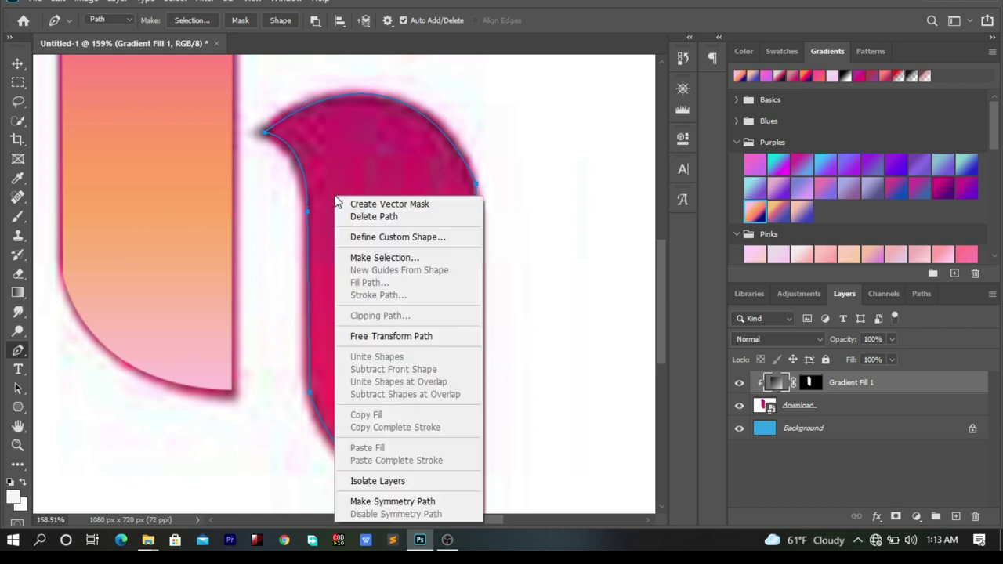
pyautogui.click(378, 259)
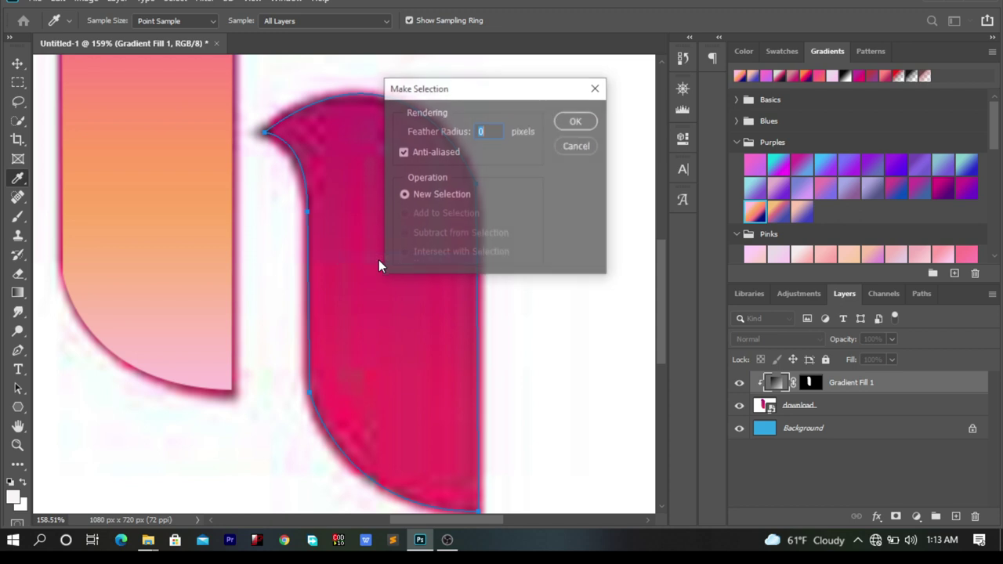
pyautogui.click(576, 120)
# Step: Try to apply the Purple_21 gradient to the shorter stroke's selection while the existing gradient fill layer is active
pyautogui.click(175, 3)
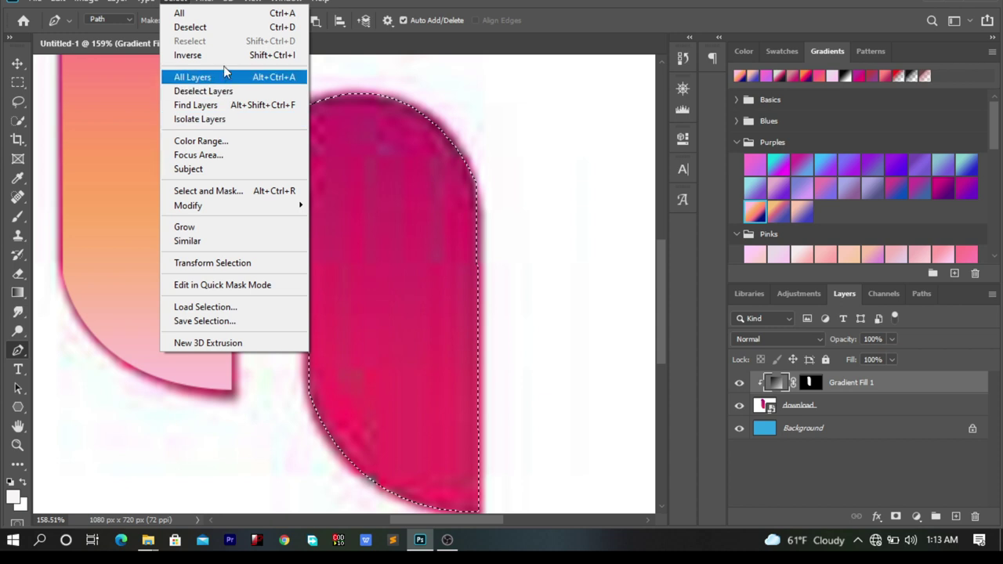
pyautogui.click(222, 55)
pyautogui.click(753, 211)
pyautogui.moveTo(752, 211); pyautogui.dragTo(751, 212)
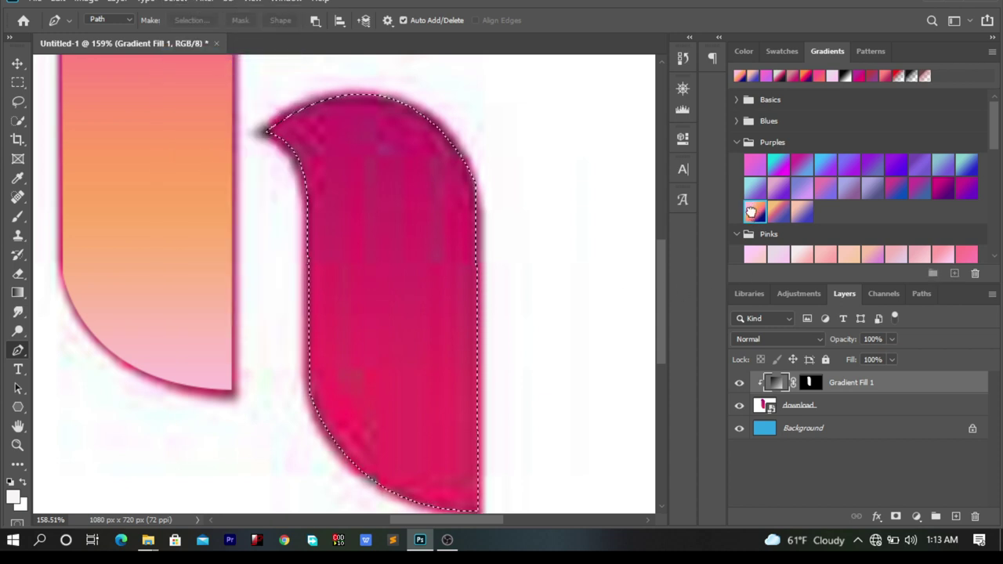
pyautogui.doubleClick(750, 212)
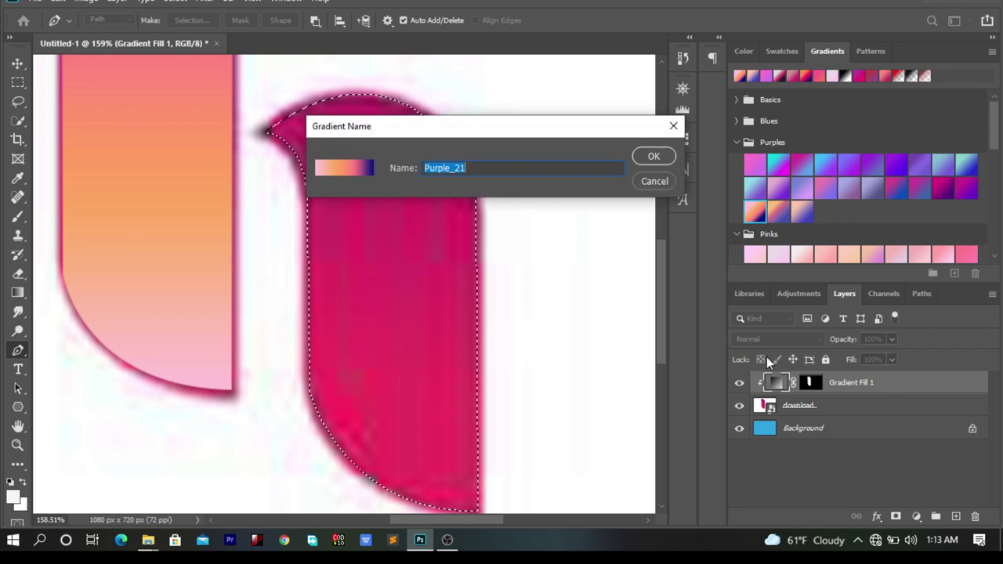
pyautogui.click(652, 157)
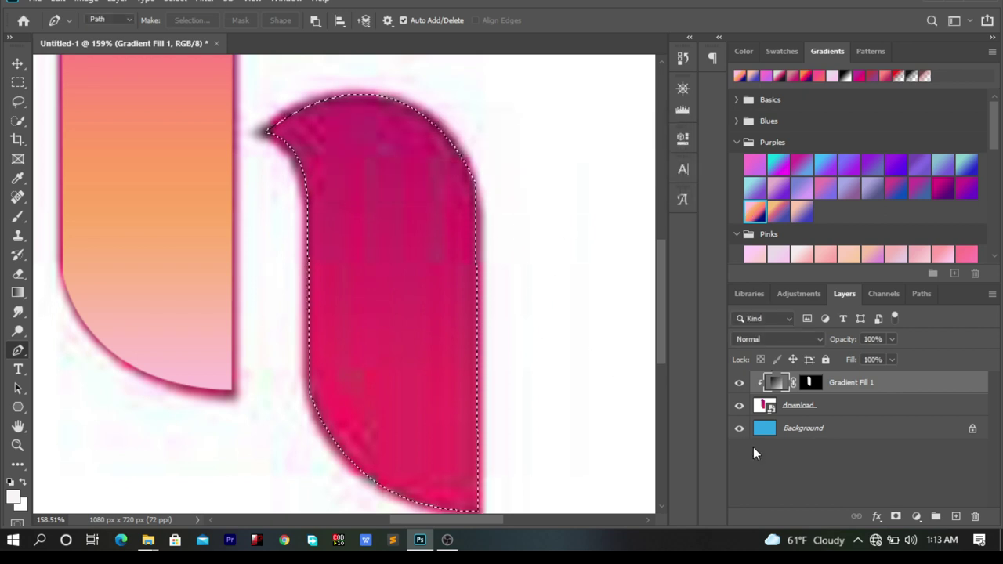
# Step: Add a new layer and fill the selected shorter stroke with the Purple_21 gradient
pyautogui.click(954, 516)
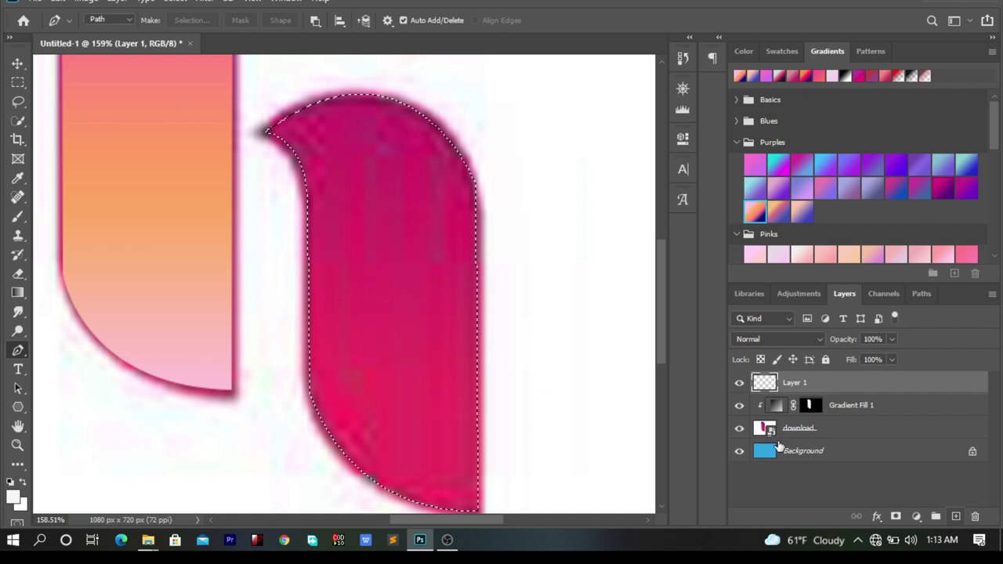
pyautogui.click(754, 212)
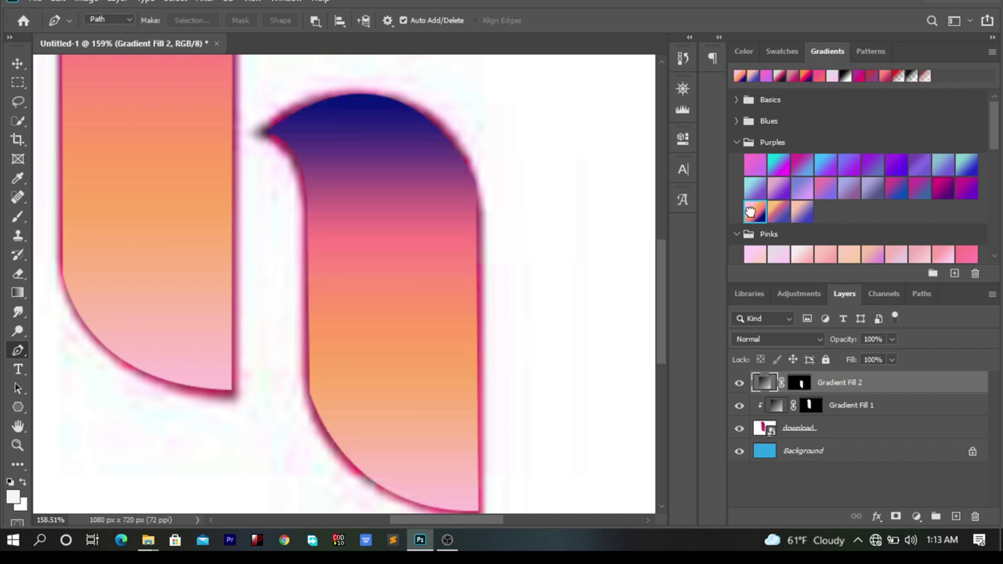
pyautogui.scroll(-4, 403, 274)
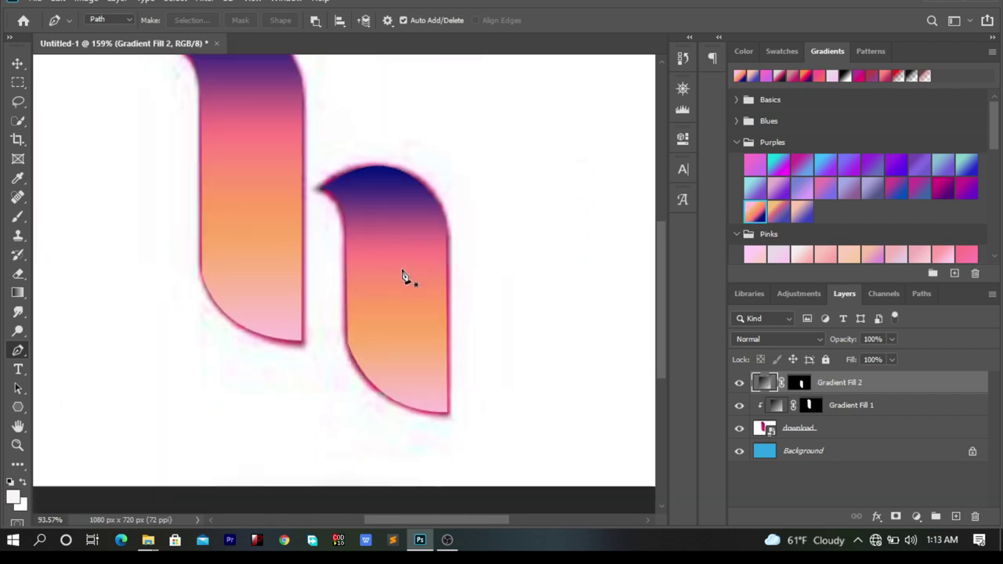
pyautogui.scroll(-1, 403, 274)
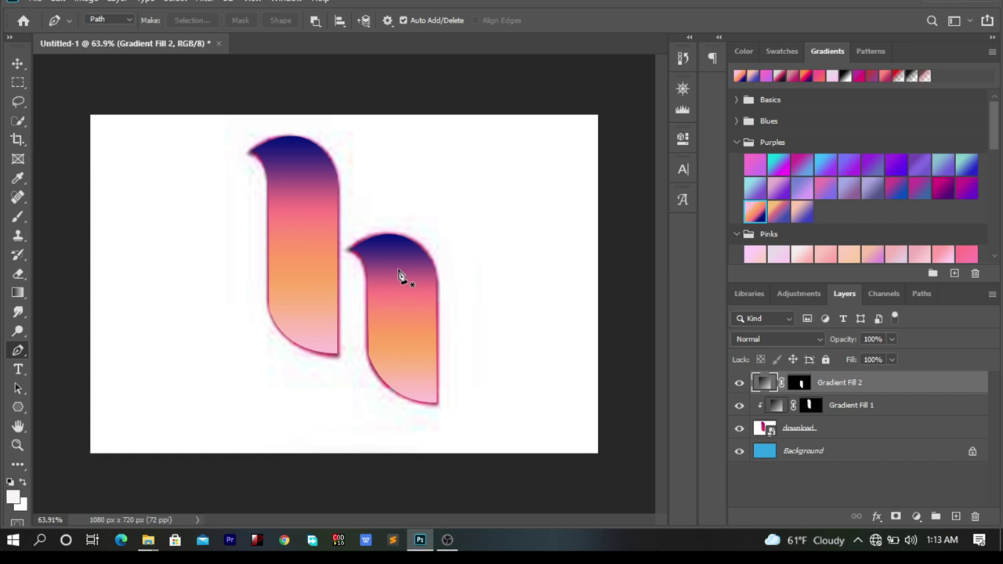
# Step: Rasterize the two gradient fill layers, Gradient Fill 1 and Gradient Fill 2, together
pyautogui.click(738, 430)
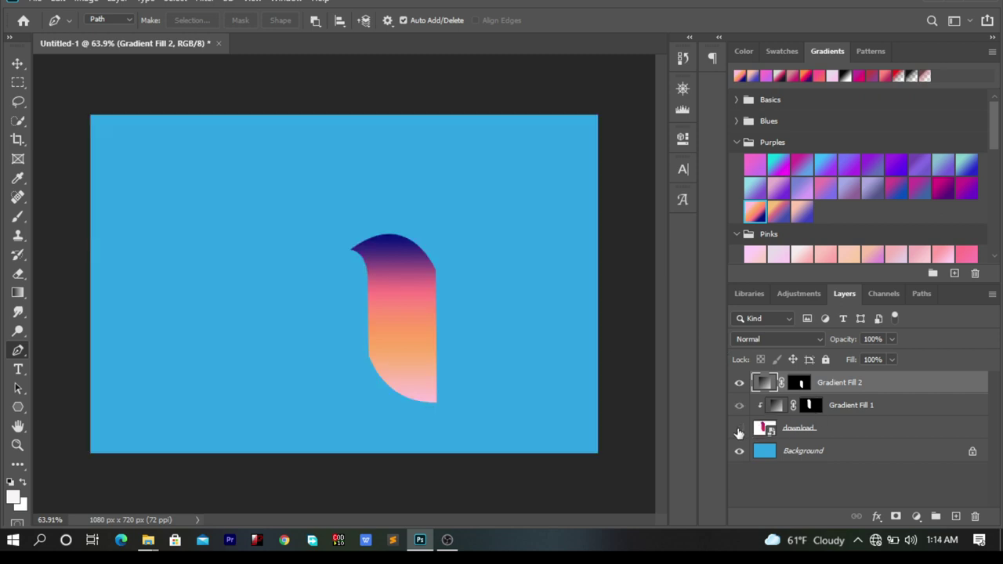
pyautogui.click(739, 427)
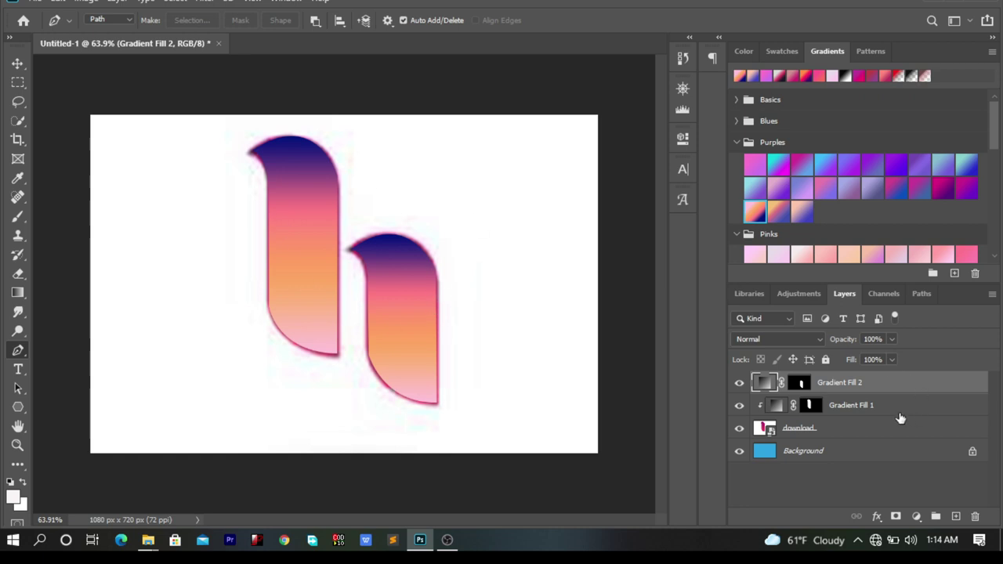
pyautogui.keyDown('shift'); pyautogui.click(863, 407); pyautogui.keyUp('shift')
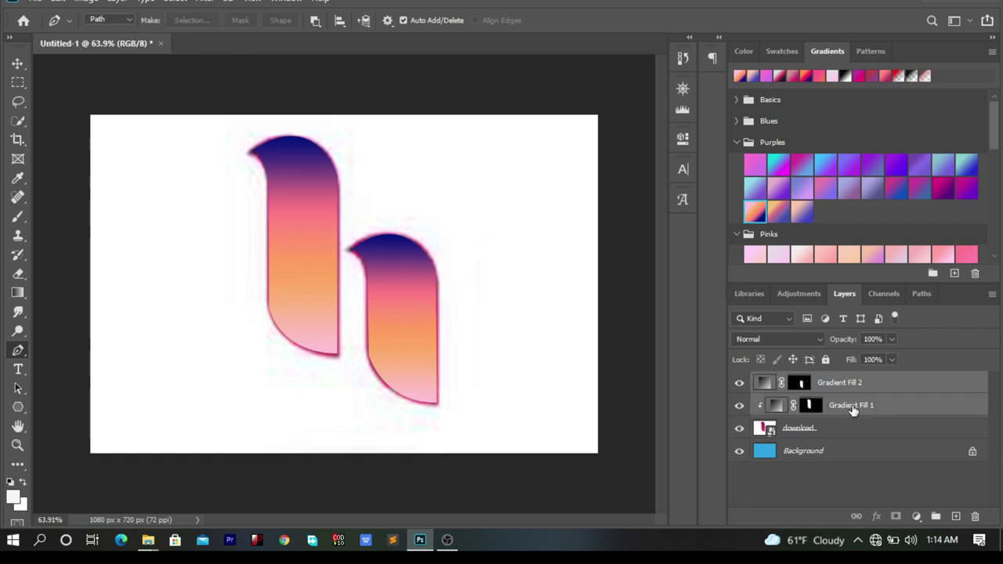
pyautogui.rightClick(852, 406)
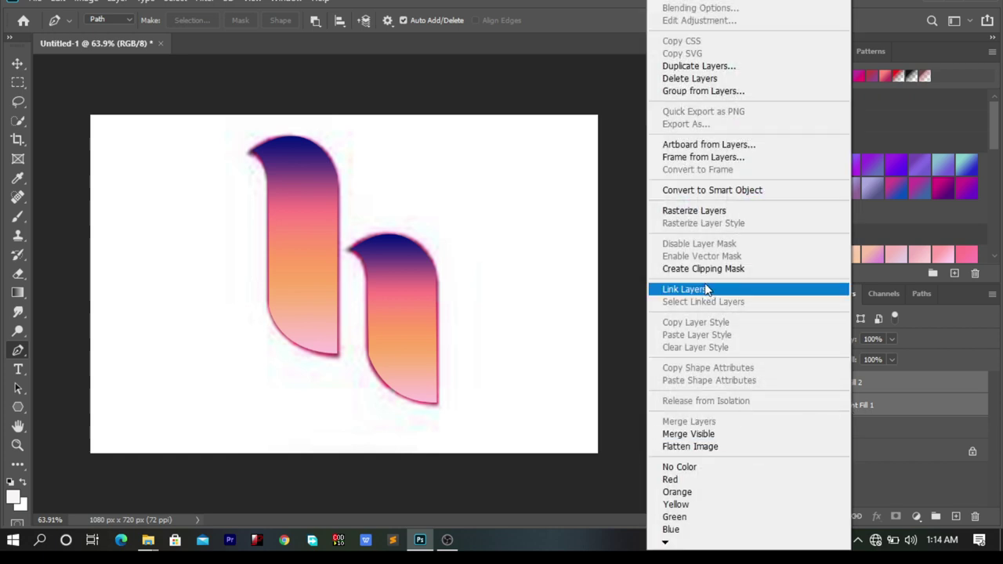
pyautogui.click(700, 211)
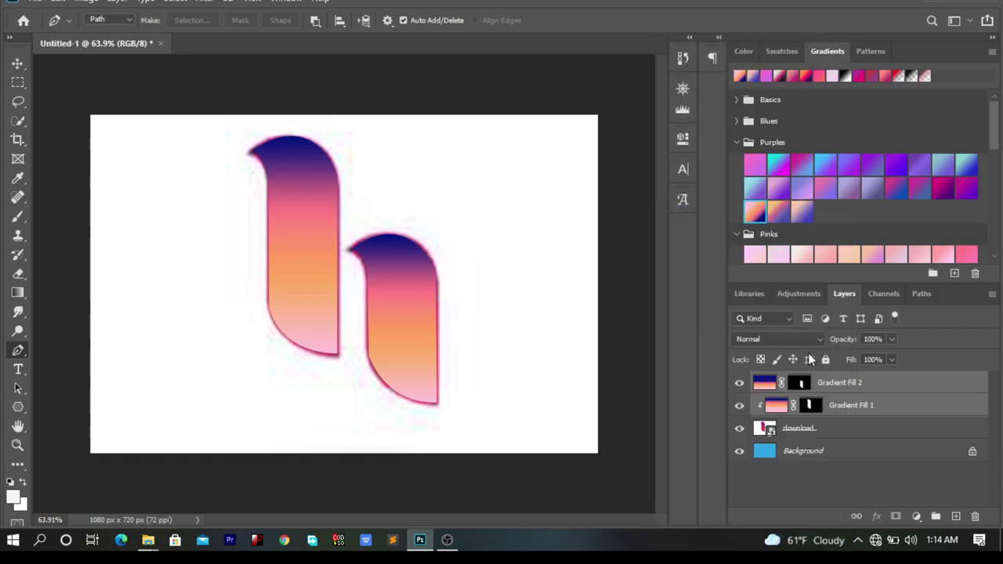
pyautogui.rightClick(836, 386)
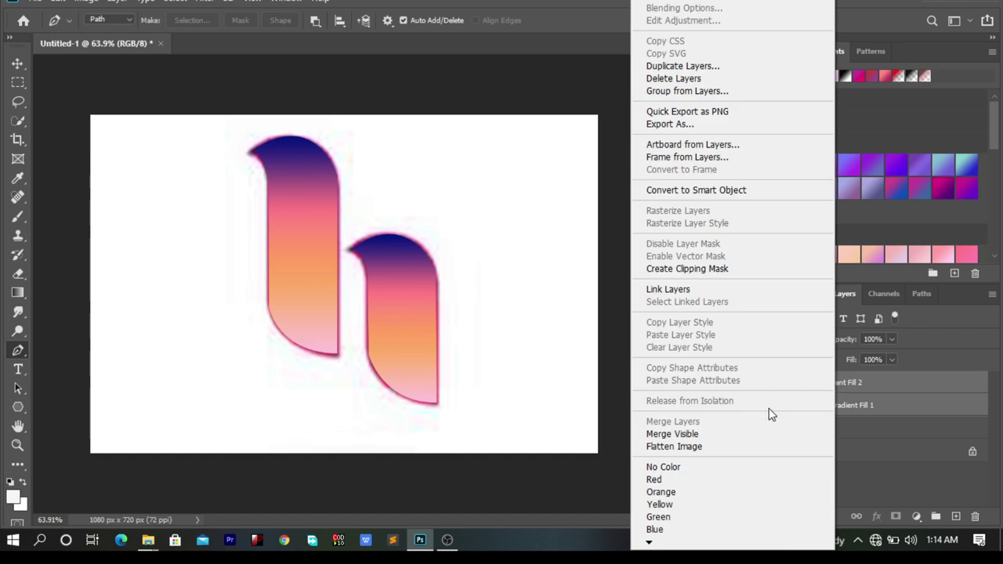
pyautogui.click(855, 401)
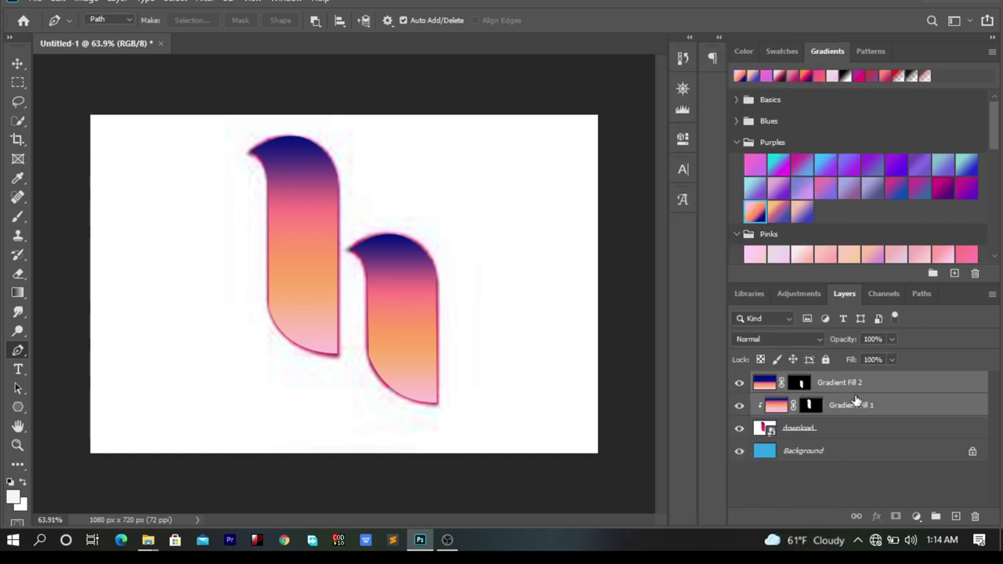
# Step: Check the gradient strokes against the background by toggling the visibility of the download and Gradient Fill 2 layers
pyautogui.click(741, 431)
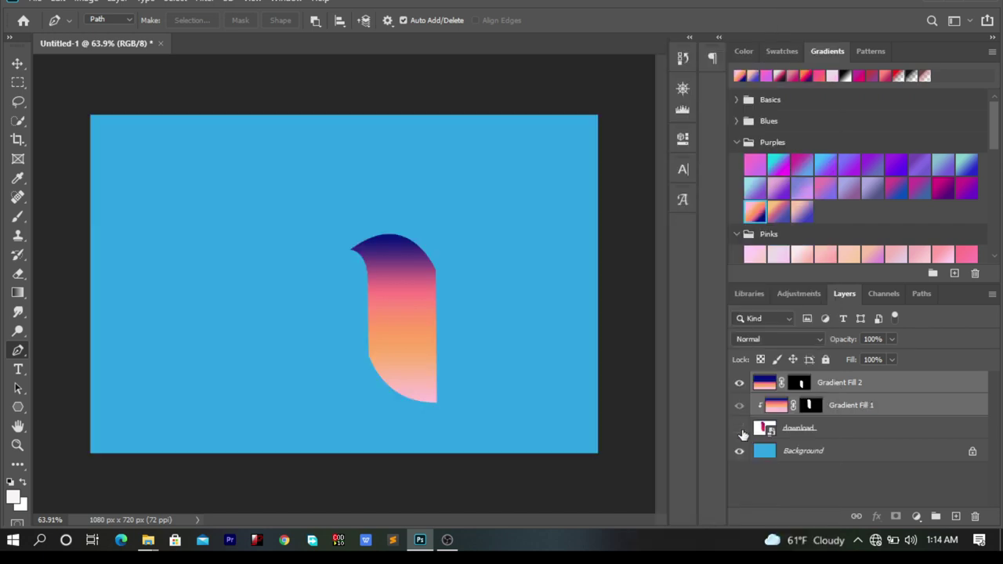
pyautogui.click(740, 384)
pyautogui.click(741, 384)
pyautogui.click(739, 429)
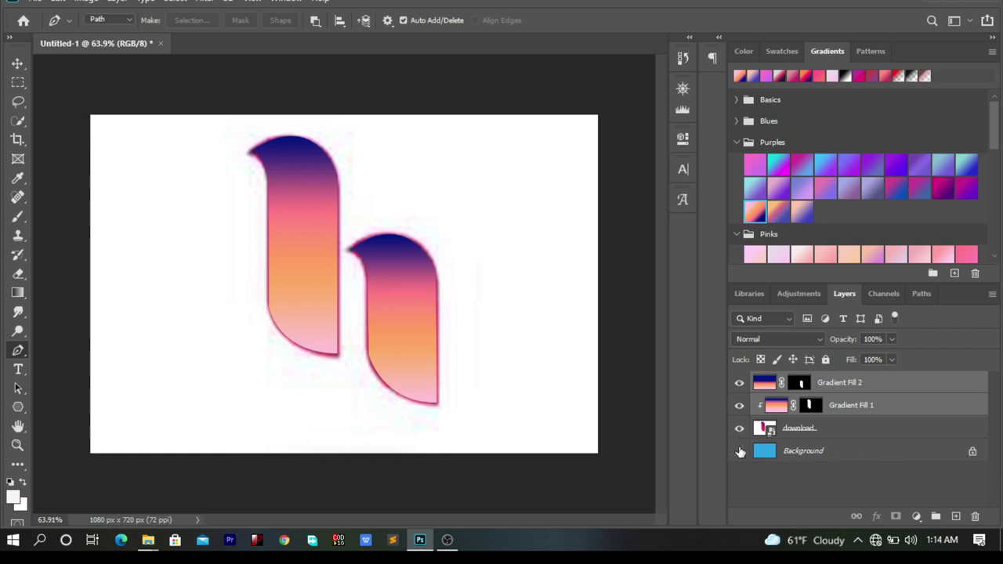
# Step: Move both gradient strokes together off the traced artwork towards the canvas's left side and delete the download layer
pyautogui.click(17, 62)
pyautogui.moveTo(327, 214); pyautogui.dragTo(195, 232)
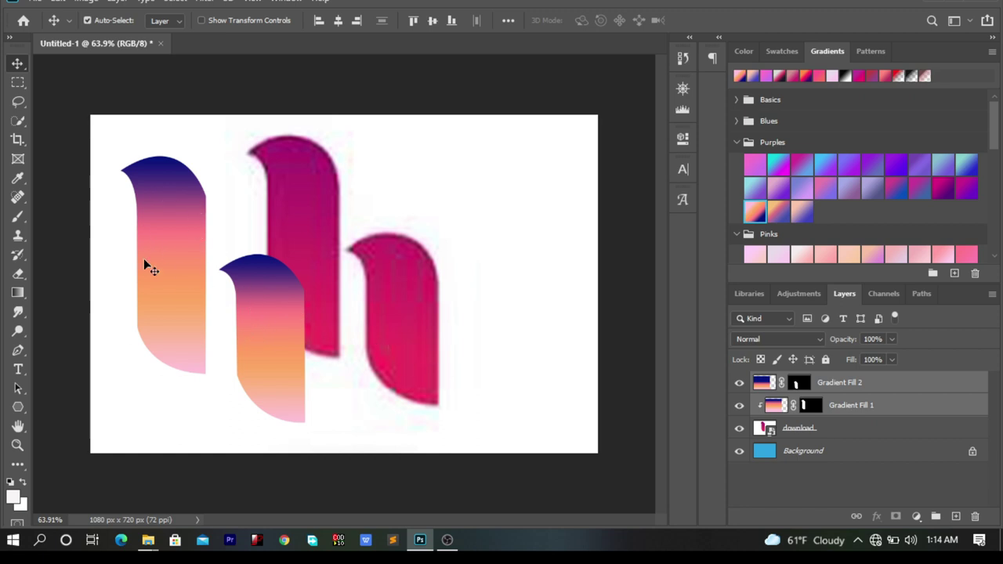
pyautogui.moveTo(812, 437); pyautogui.dragTo(972, 517)
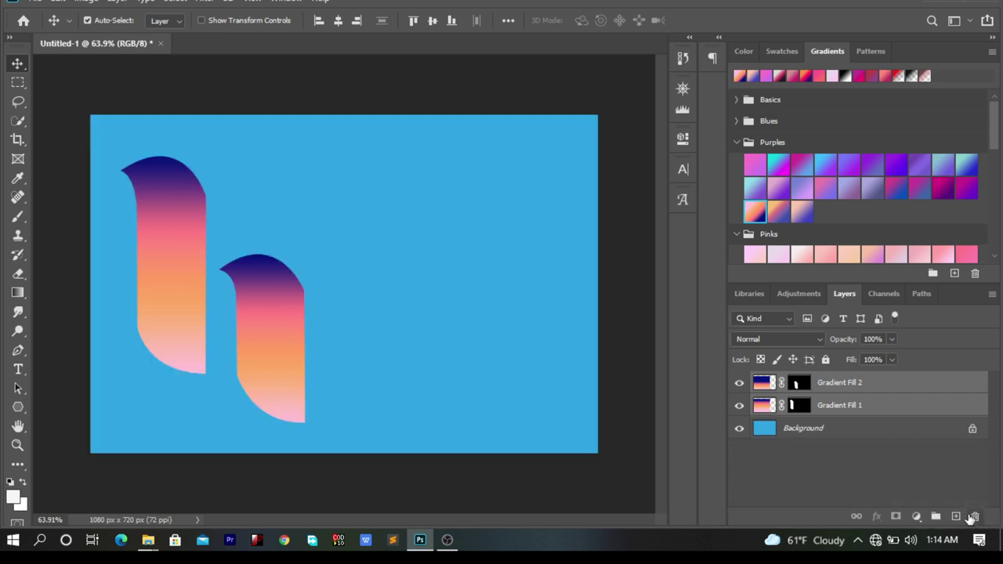
# Step: Scale both gradient strokes down proportionally with Free Transform and place them in the upper middle of the canvas
pyautogui.moveTo(151, 199); pyautogui.dragTo(275, 204)
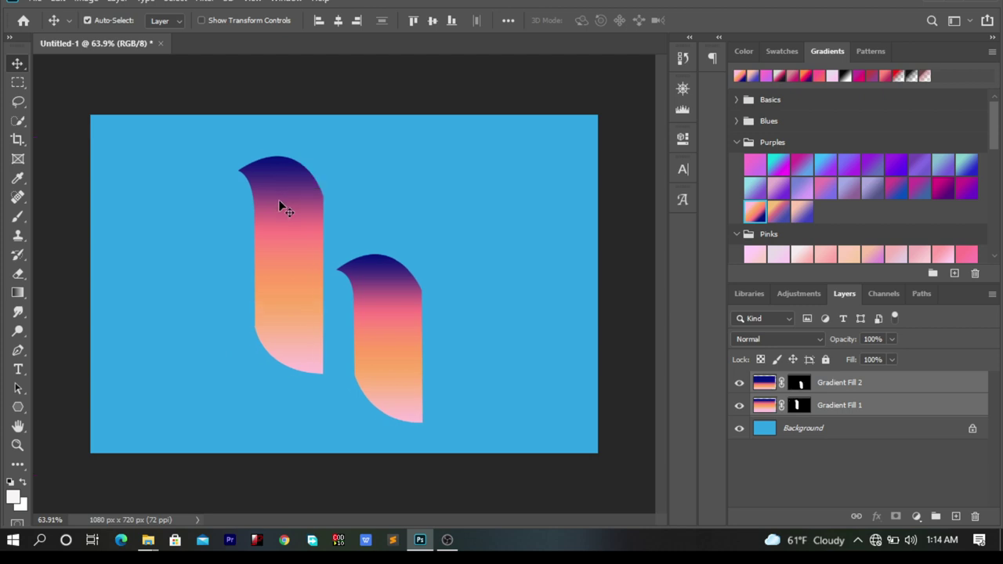
pyautogui.press('ctrl')
pyautogui.hotkey('ctrl', 't')
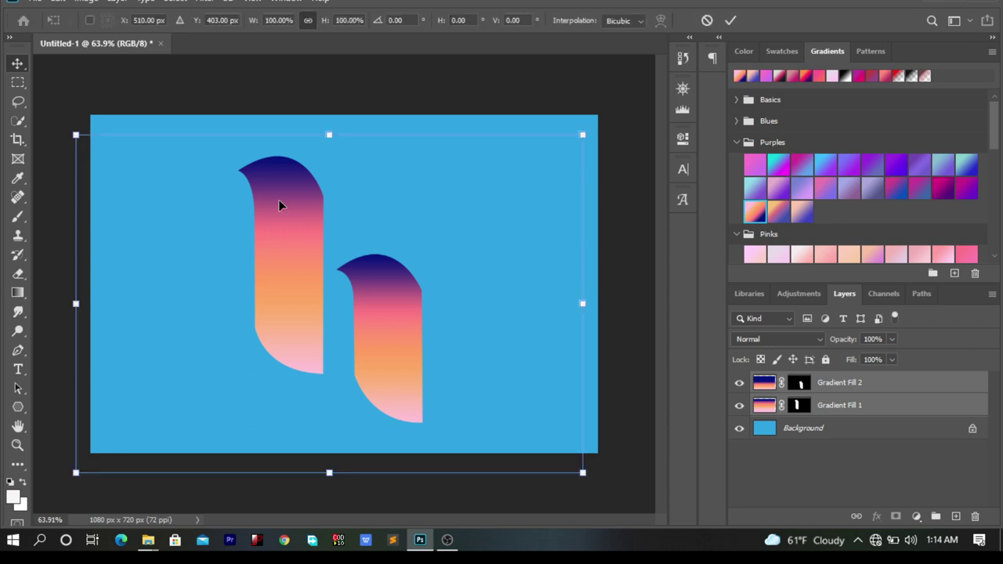
pyautogui.moveTo(328, 133); pyautogui.dragTo(329, 200)
pyautogui.moveTo(336, 343); pyautogui.dragTo(351, 244)
pyautogui.moveTo(344, 372); pyautogui.dragTo(345, 355)
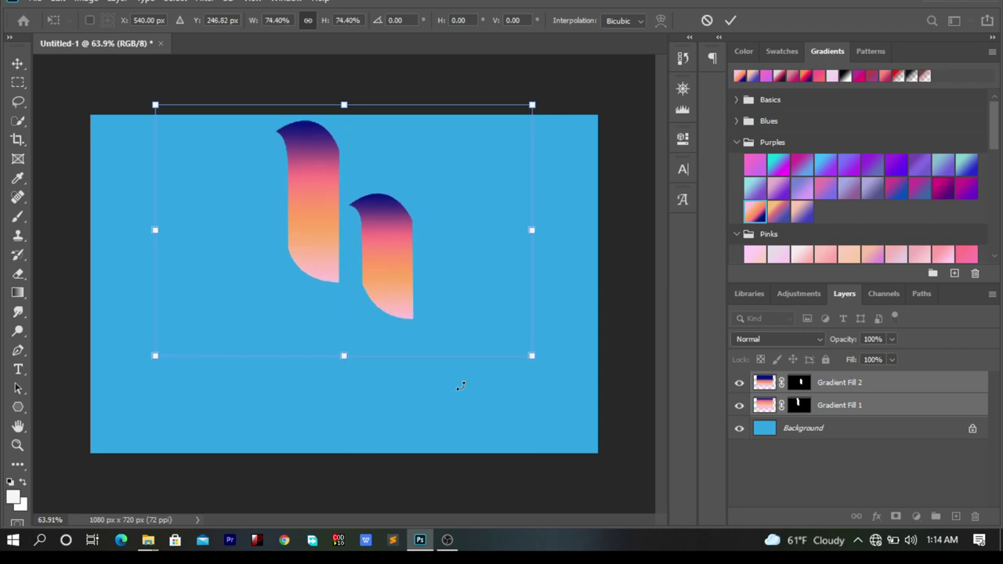
pyautogui.moveTo(529, 352); pyautogui.dragTo(473, 318)
pyautogui.moveTo(337, 194); pyautogui.dragTo(351, 214)
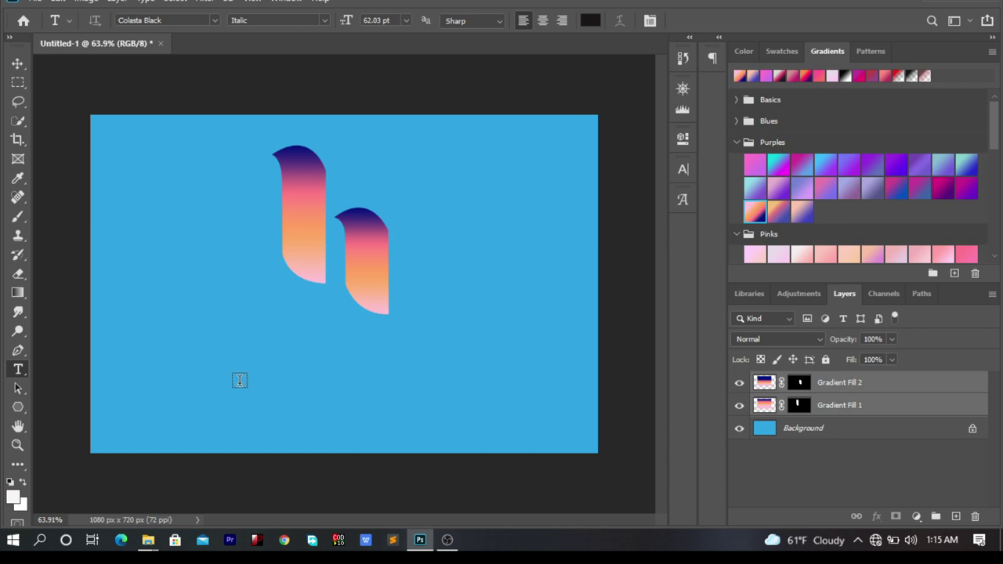
# Step: Add the text "HARMEE PIC" on a new text layer below the h logo
pyautogui.click(239, 380)
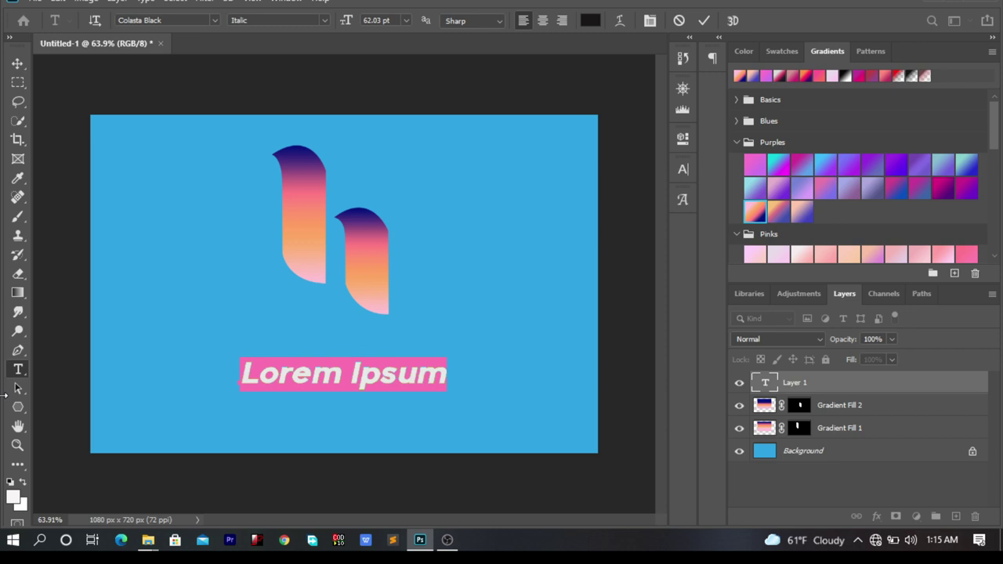
pyautogui.press('Left')
pyautogui.hotkey('ctrl', 'a')
pyautogui.write('HARMEE')
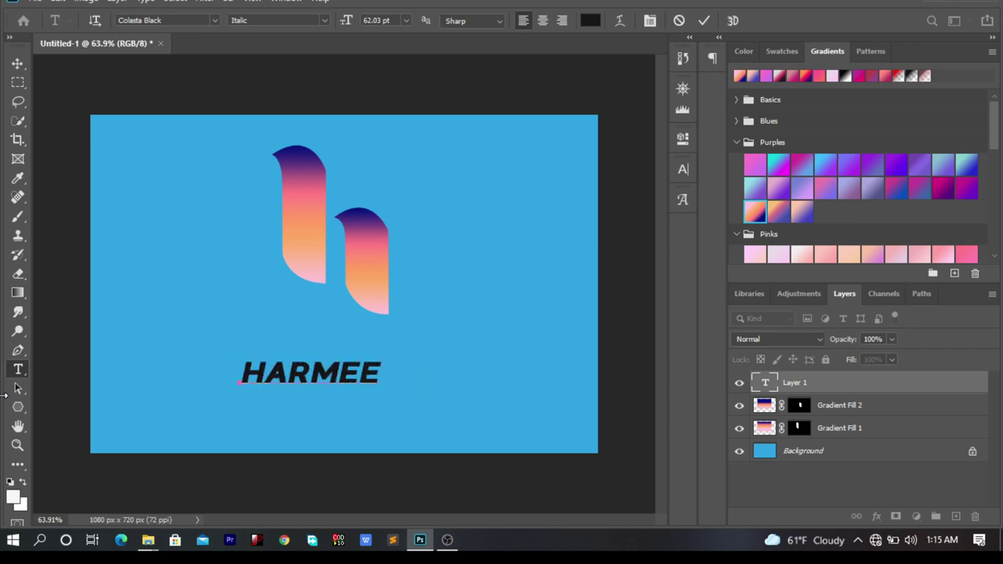
pyautogui.write(' PIC')
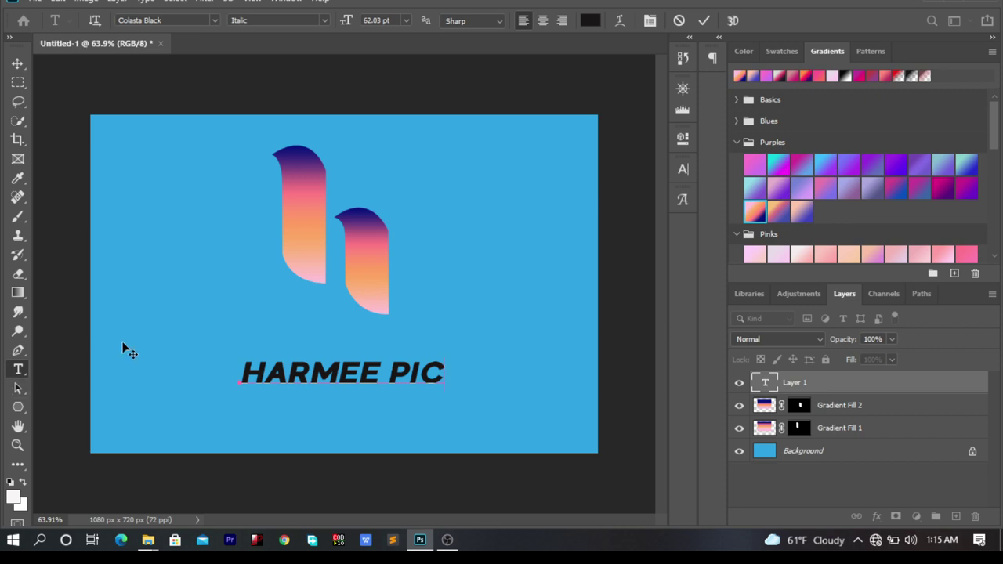
# Step: Set the word HARMEE in Segoe Script and move the whole text to the lower right of the shorter stroke
pyautogui.doubleClick(294, 378)
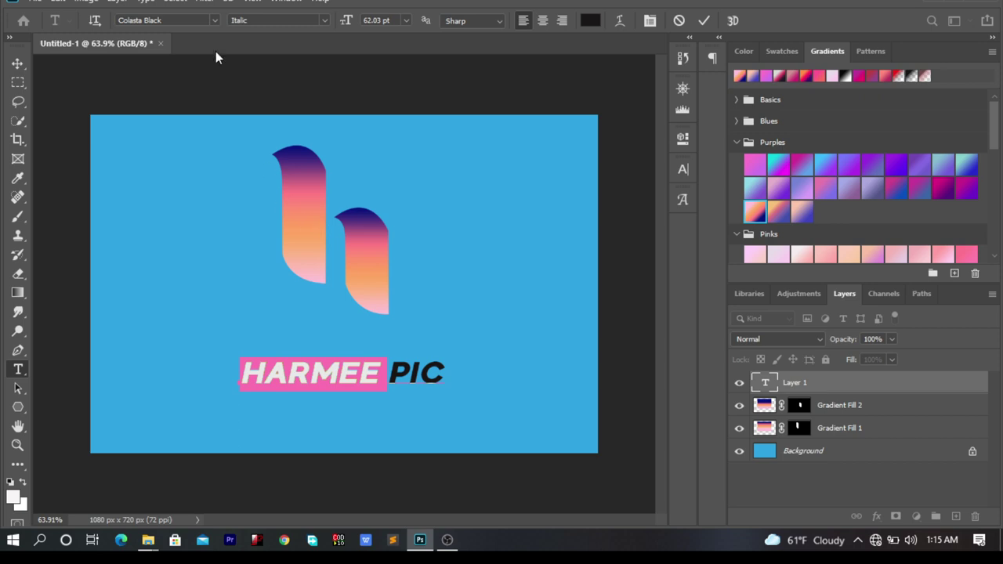
pyautogui.click(215, 20)
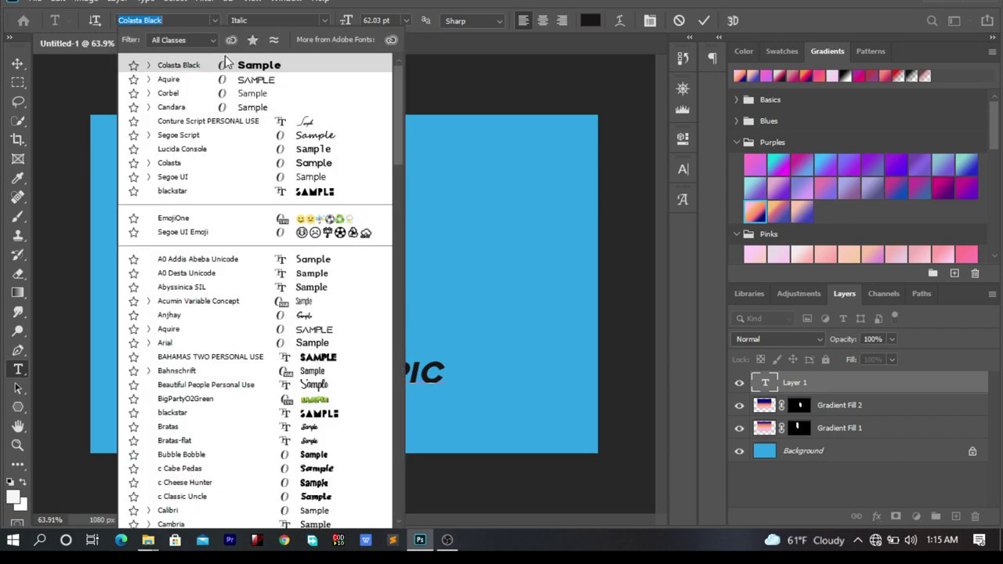
pyautogui.click(270, 141)
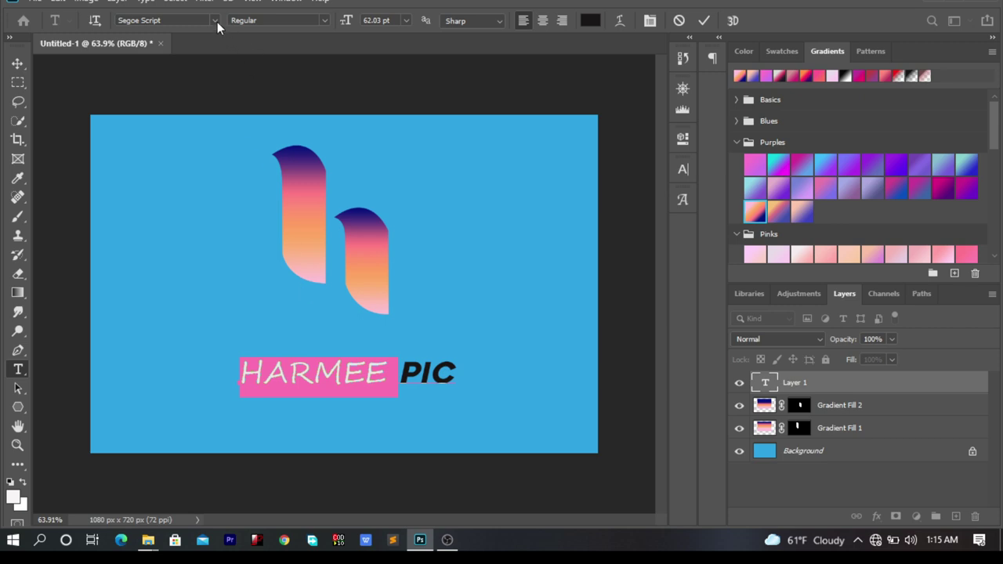
pyautogui.click(17, 62)
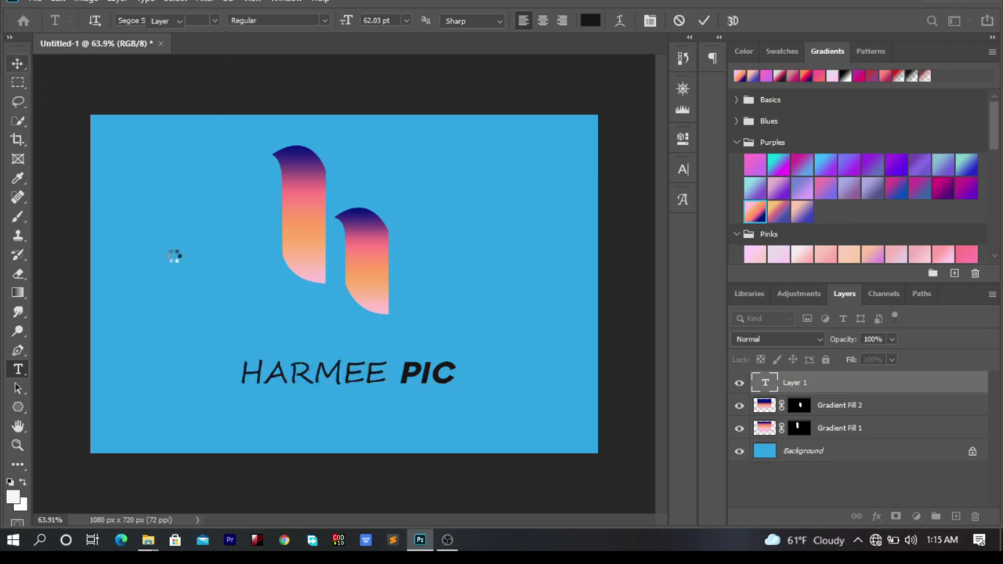
pyautogui.moveTo(311, 381); pyautogui.dragTo(480, 333)
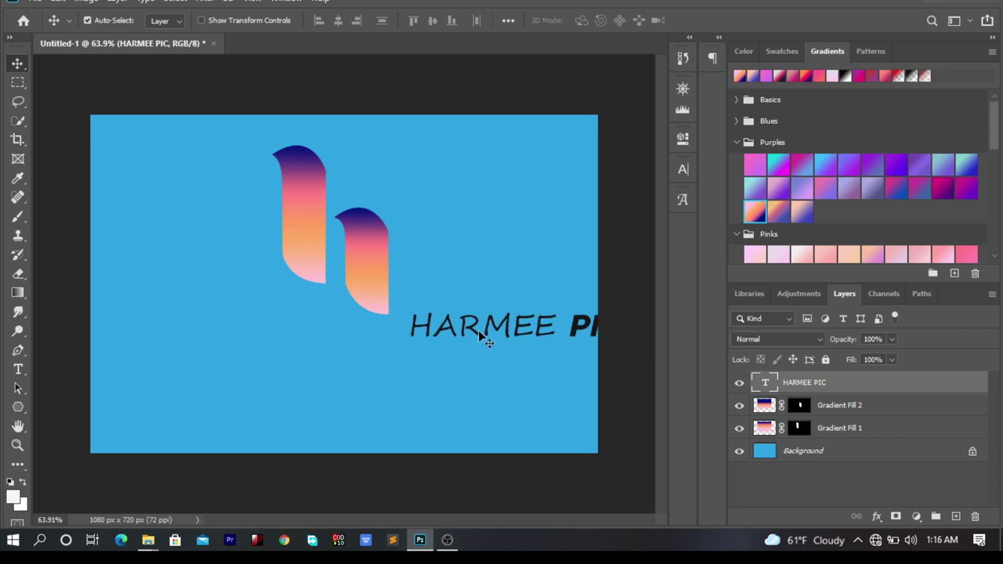
# Step: Preview other fonts on the word HARMEE, including the Acumin Variable Concept styles, and apply the Aquire font
pyautogui.doubleClick(479, 333)
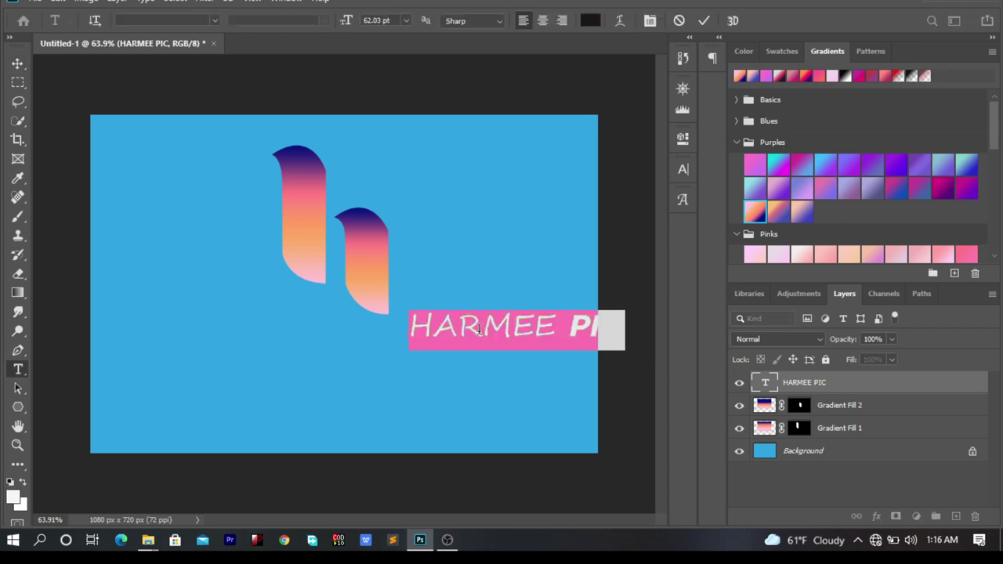
pyautogui.click(500, 329)
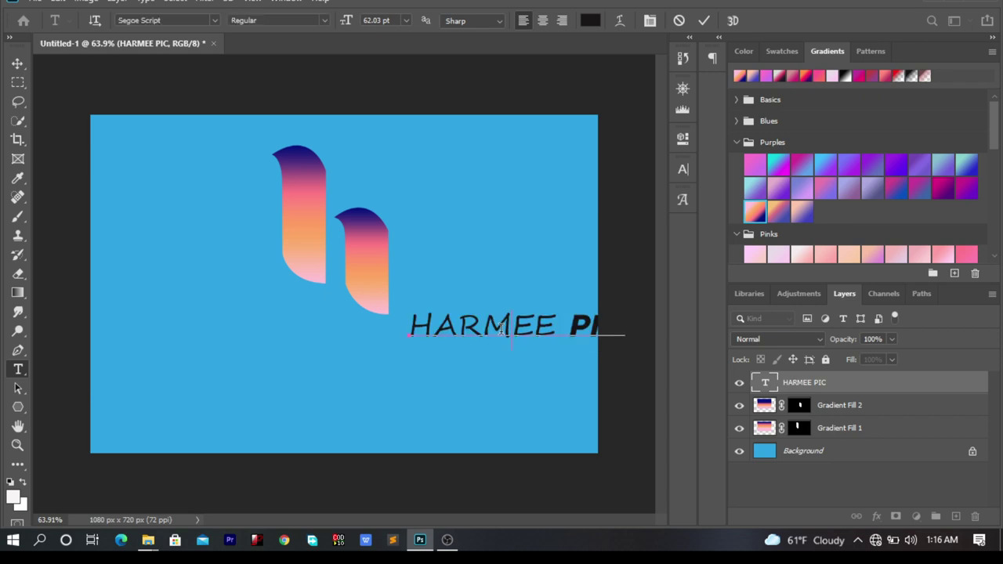
pyautogui.doubleClick(500, 329)
pyautogui.click(214, 20)
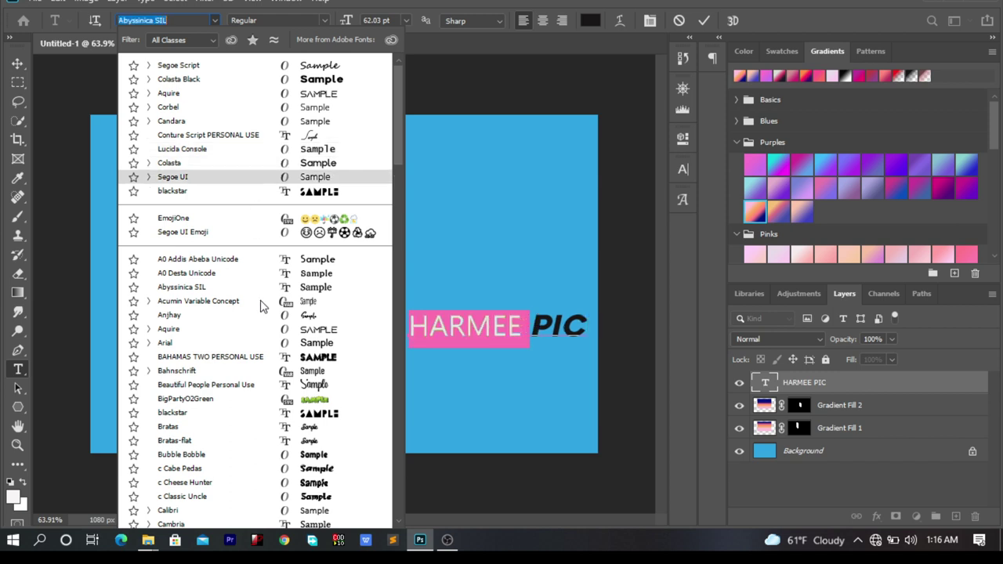
pyautogui.click(148, 301)
pyautogui.scroll(-3, 157, 321)
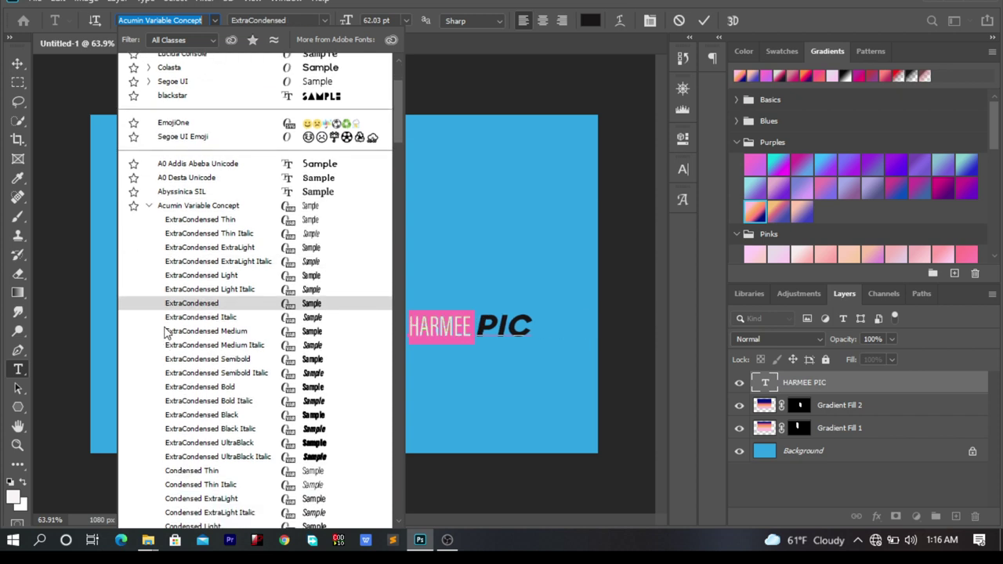
pyautogui.press('Down')
pyautogui.press('Down')
pyautogui.press('Down')
pyautogui.press('Down')
pyautogui.press('Down')
pyautogui.press('Down')
pyautogui.scroll(-3, 165, 332)
pyautogui.scroll(-7, 166, 333)
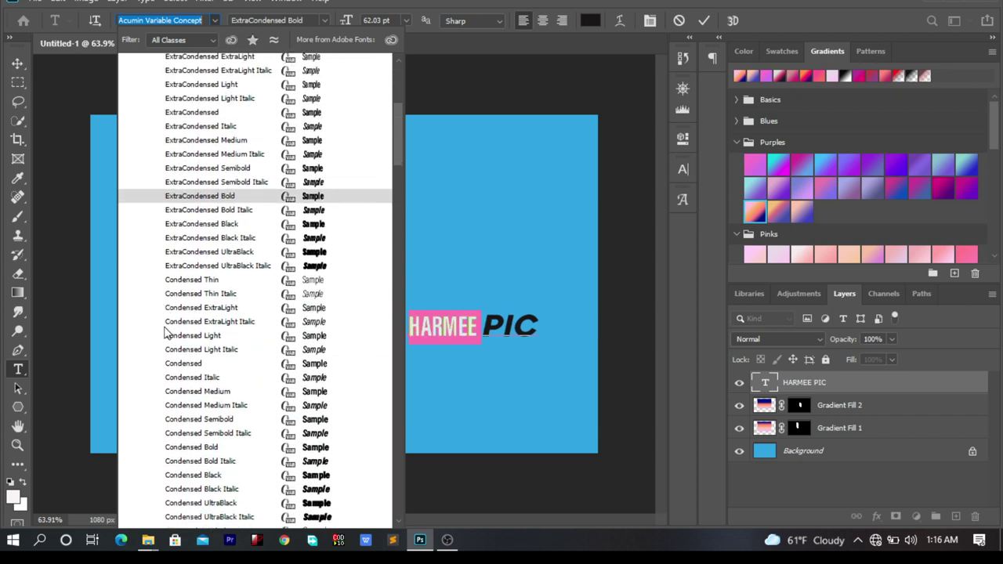
pyautogui.scroll(-1, 165, 332)
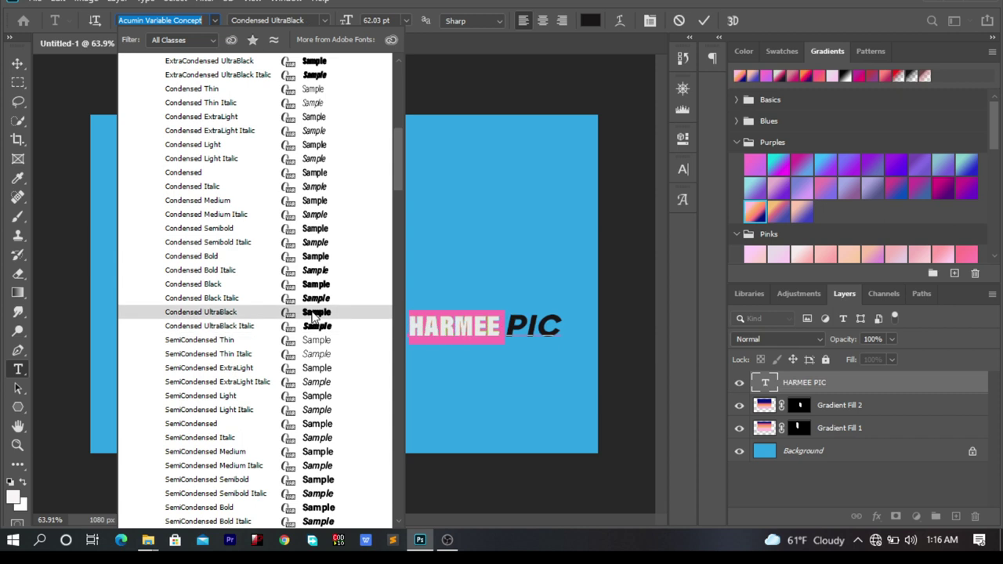
pyautogui.scroll(-7, 312, 316)
pyautogui.scroll(-7, 312, 316)
pyautogui.scroll(-7, 311, 316)
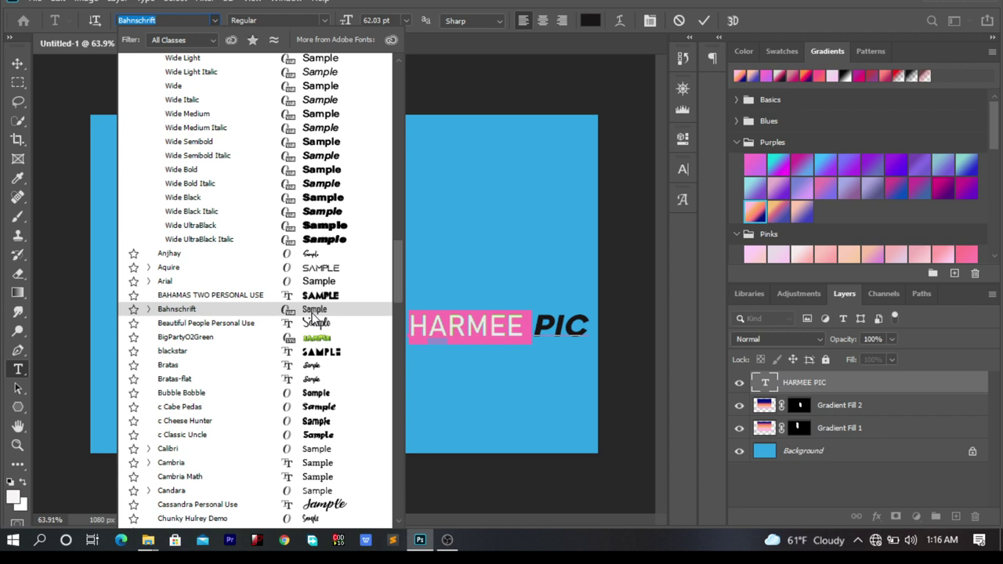
pyautogui.click(161, 268)
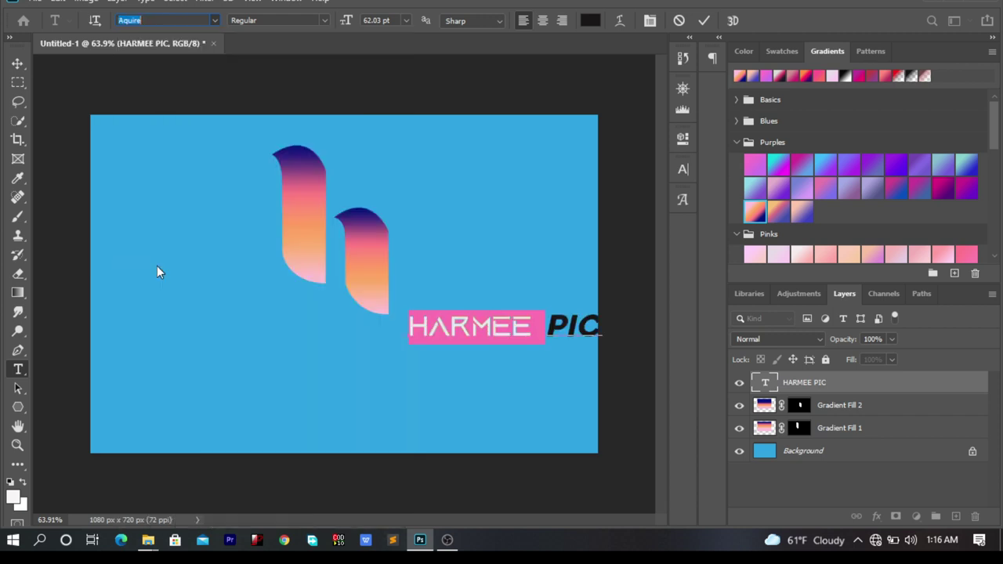
# Step: Browse the fonts for the word HARMEE, apply Zilap Afro, and move the whole text directly beneath the h logo
pyautogui.click(215, 21)
pyautogui.scroll(-2, 245, 149)
pyautogui.scroll(-5, 245, 149)
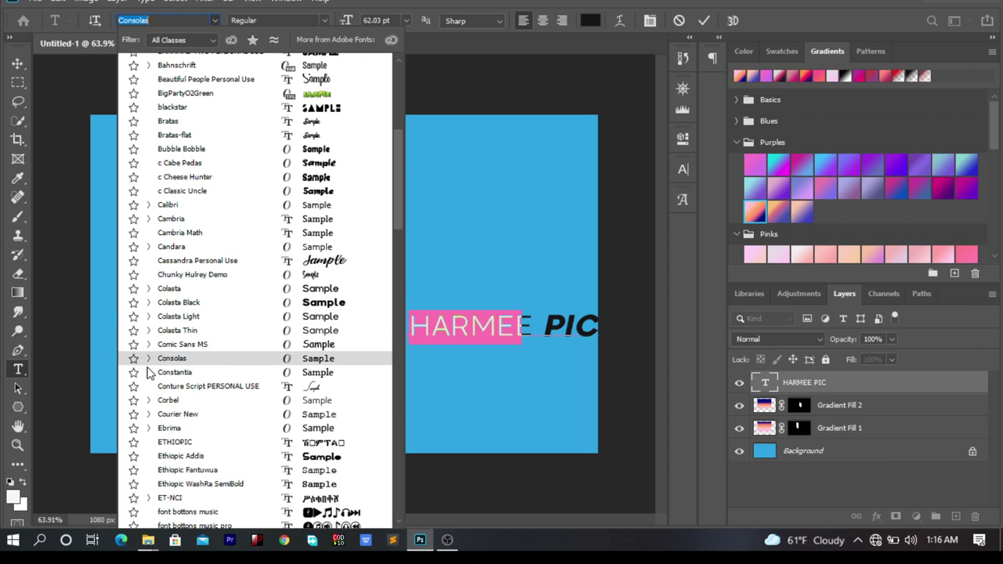
pyautogui.scroll(-3, 306, 291)
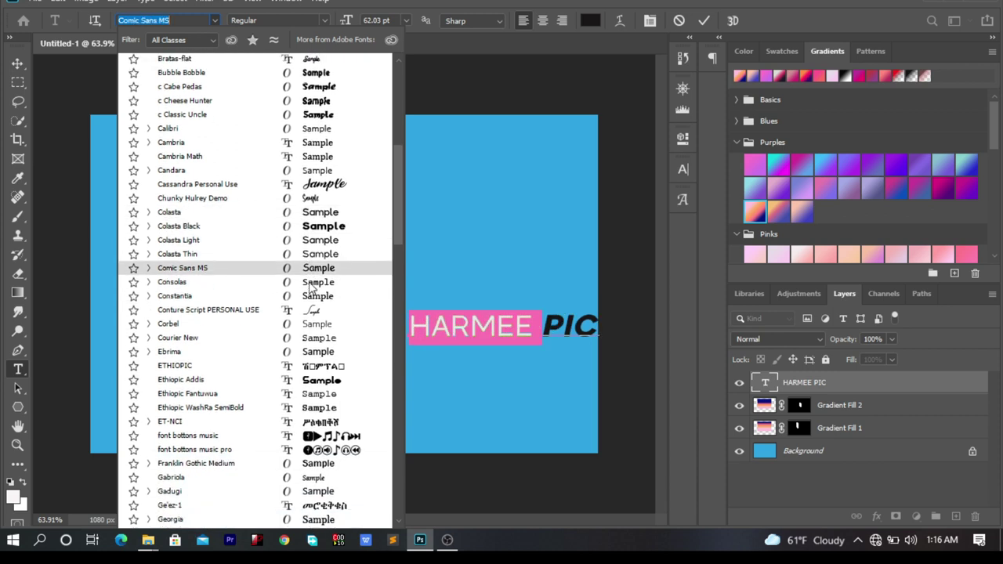
pyautogui.scroll(-2, 312, 289)
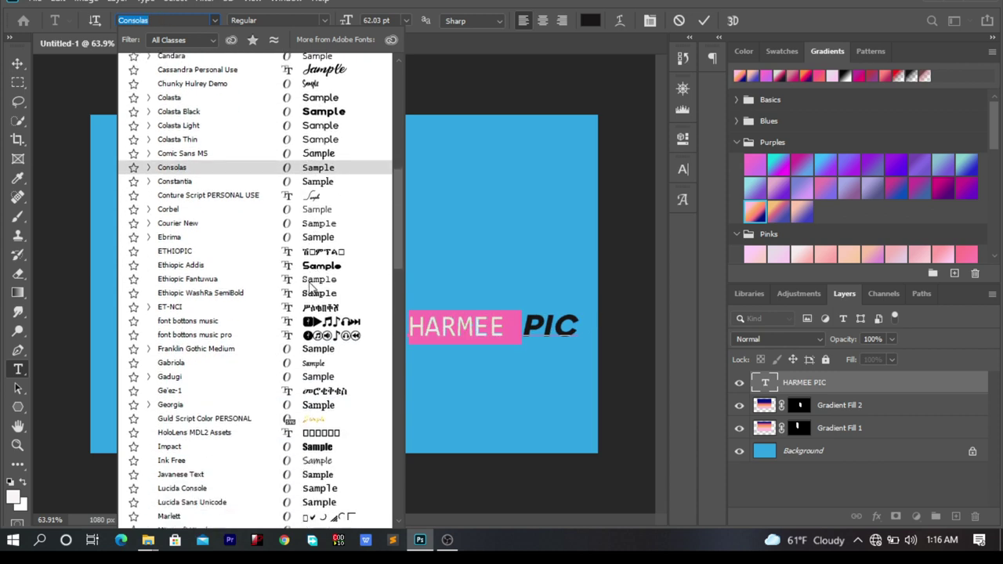
pyautogui.scroll(-4, 312, 290)
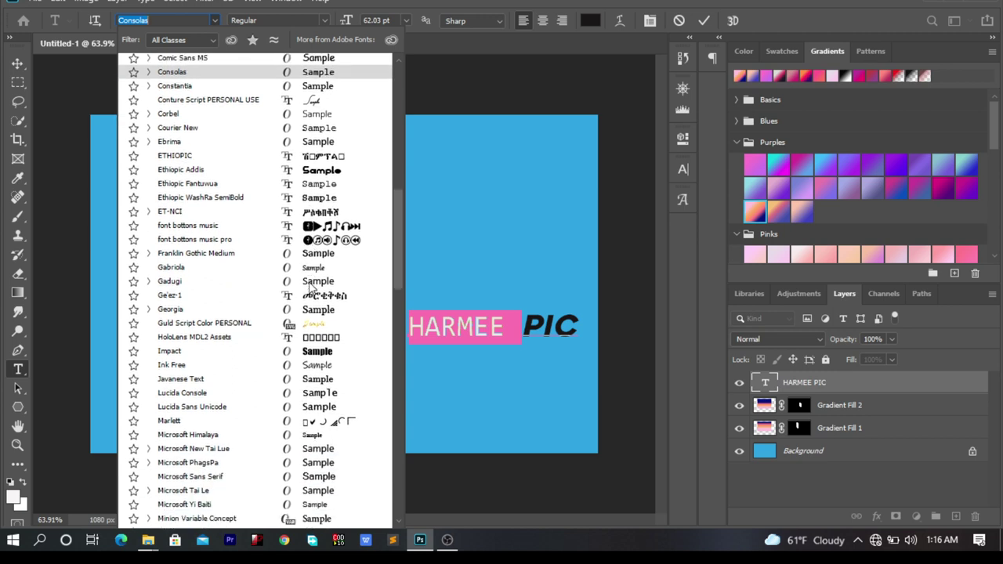
pyautogui.scroll(-3, 311, 290)
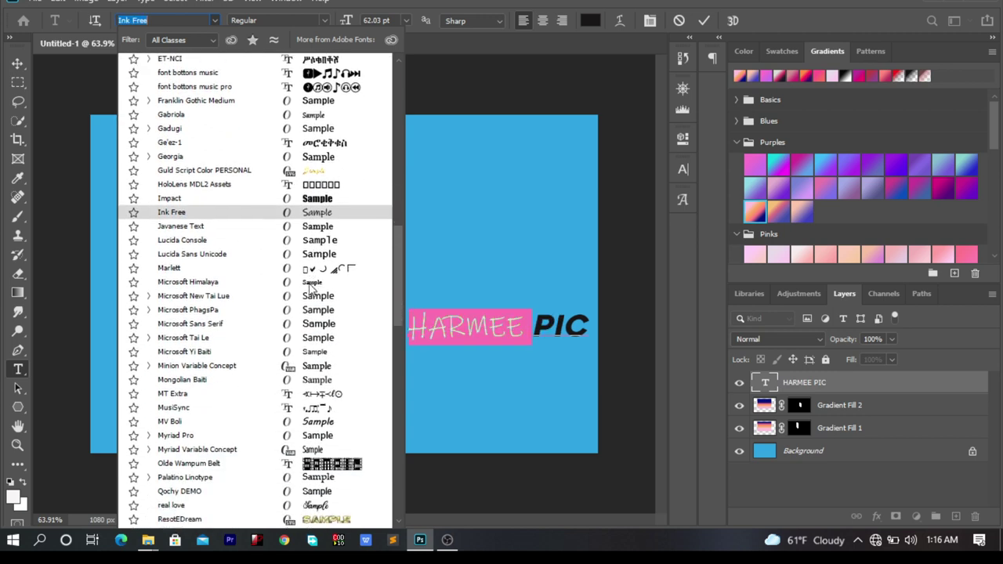
pyautogui.scroll(-4, 310, 290)
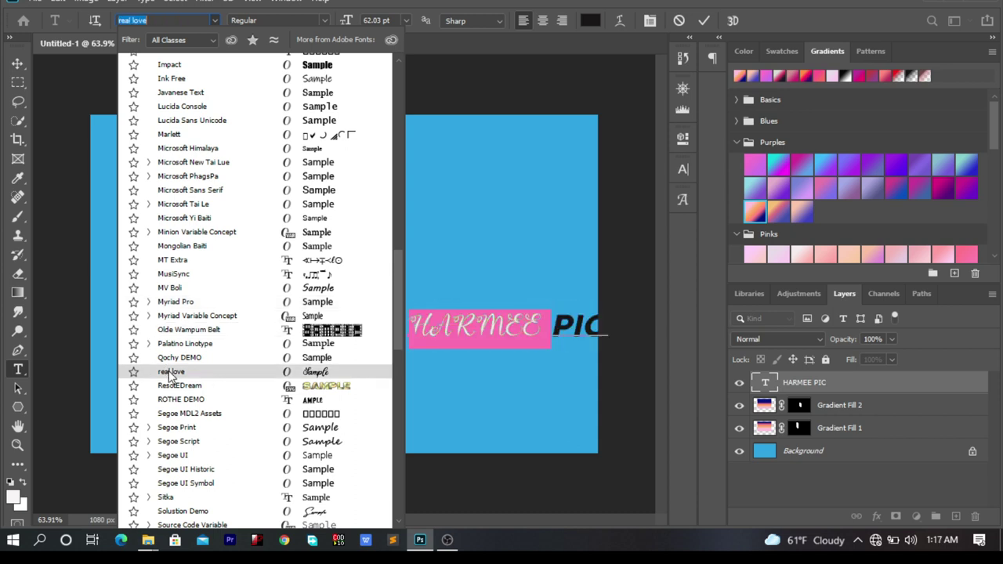
pyautogui.scroll(-1, 171, 374)
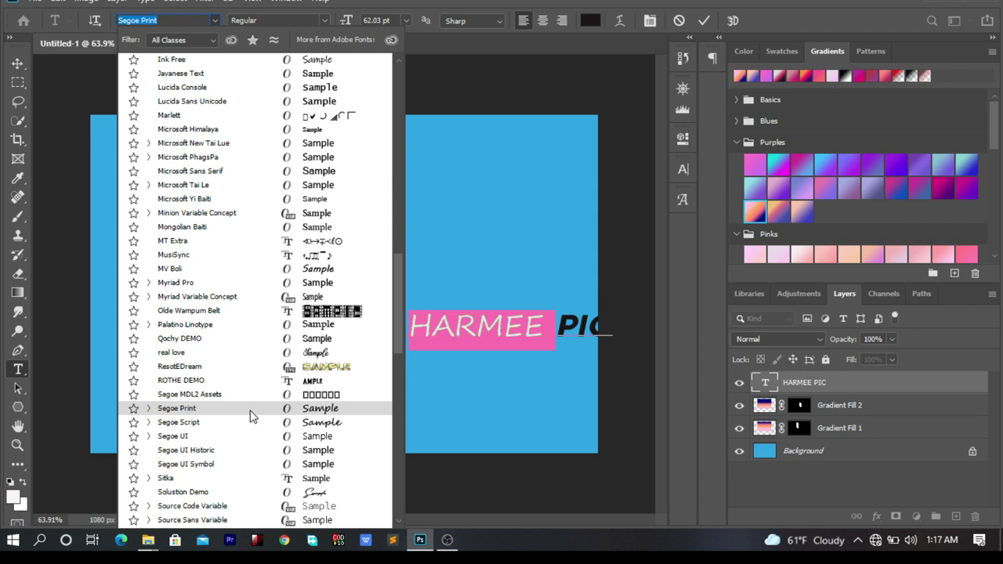
pyautogui.click(149, 423)
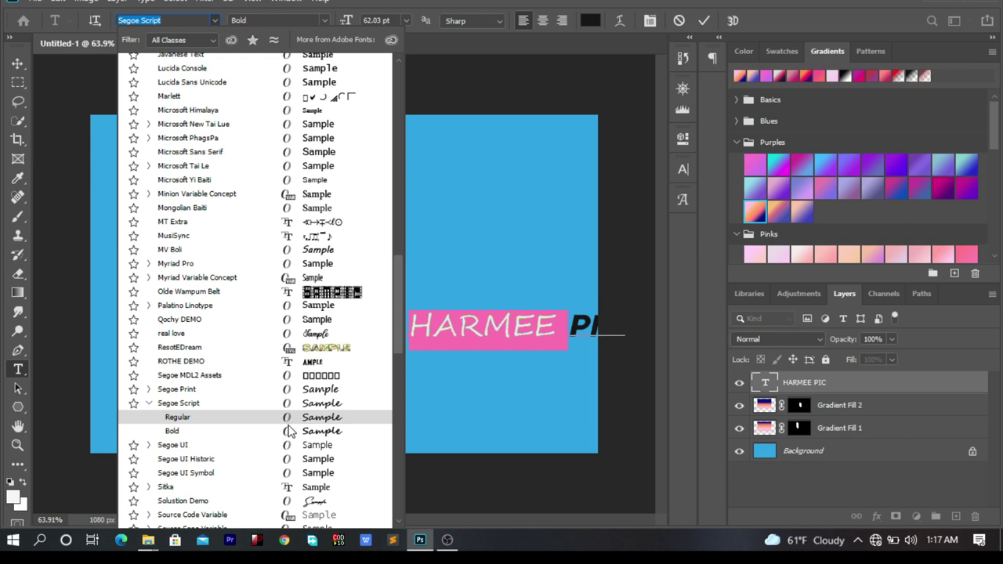
pyautogui.scroll(-2, 290, 431)
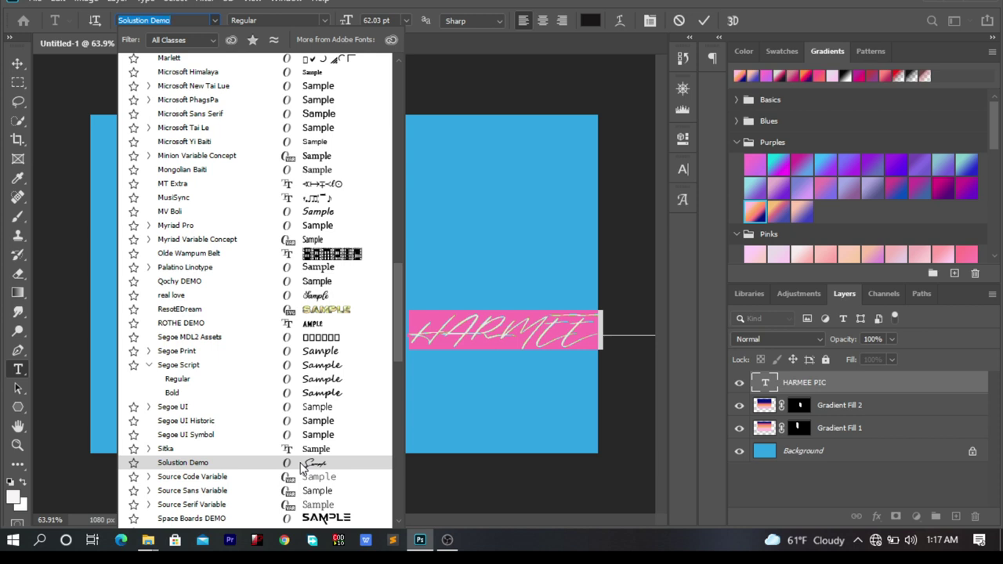
pyautogui.scroll(-3, 303, 468)
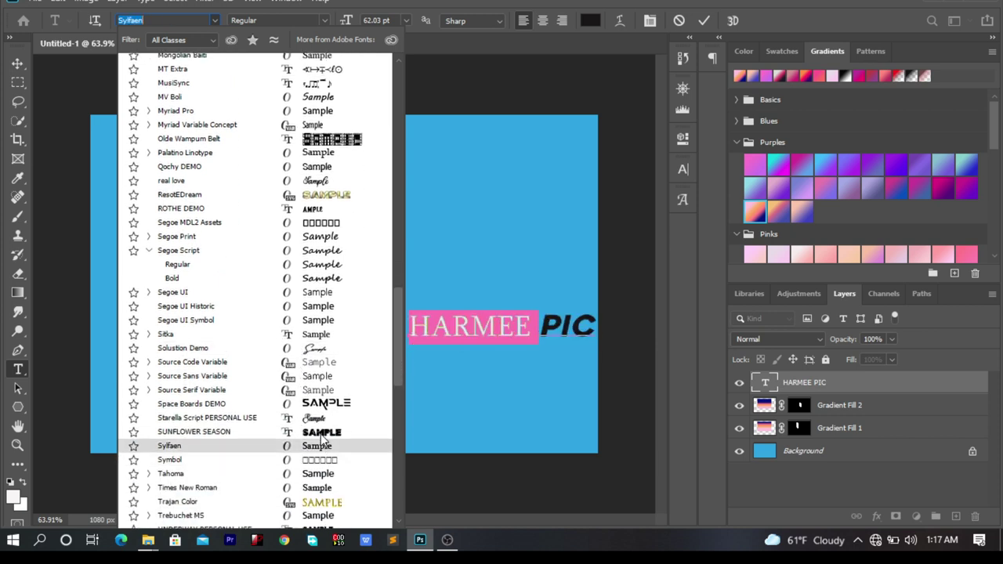
pyautogui.scroll(-3, 321, 438)
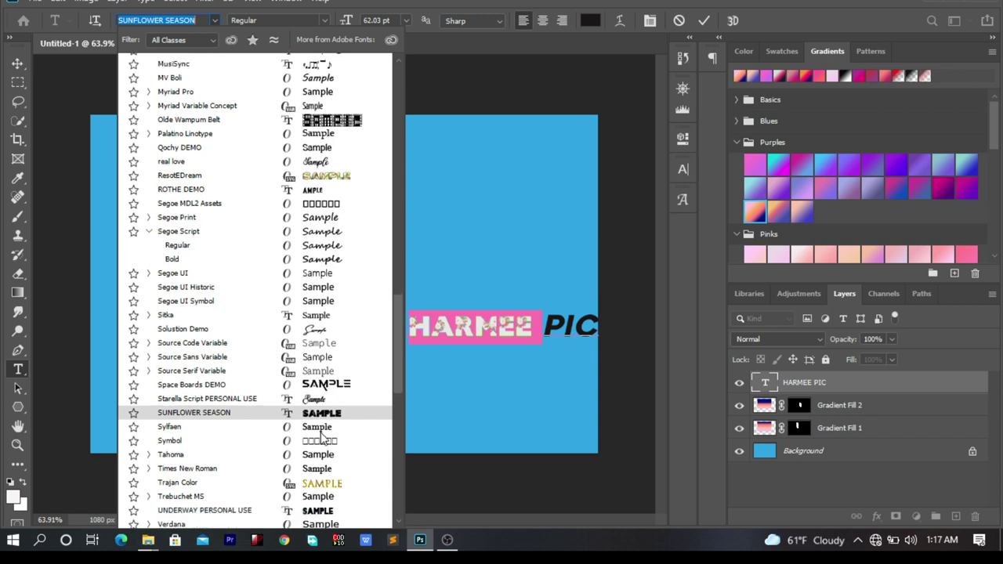
pyautogui.scroll(-1, 322, 440)
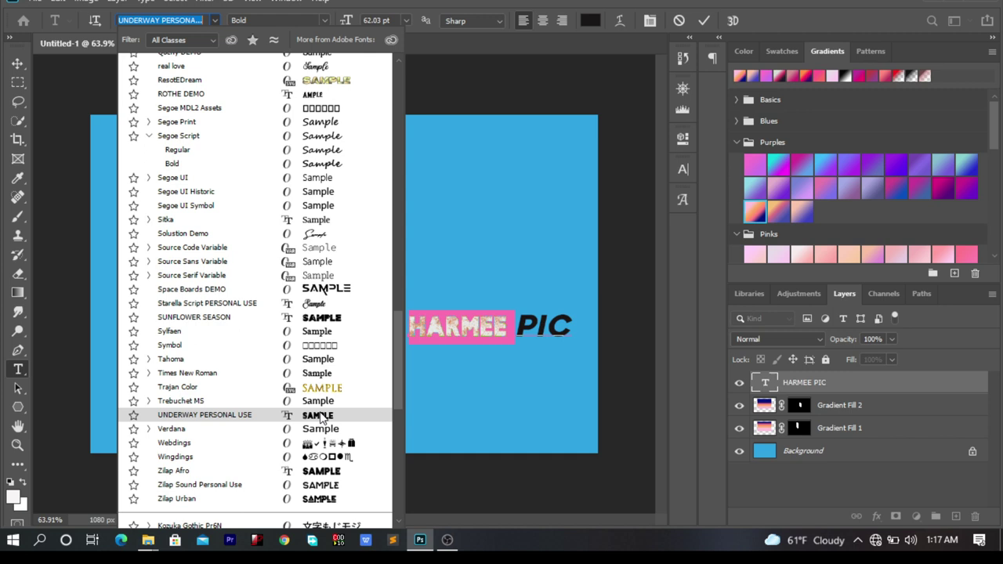
pyautogui.click(321, 471)
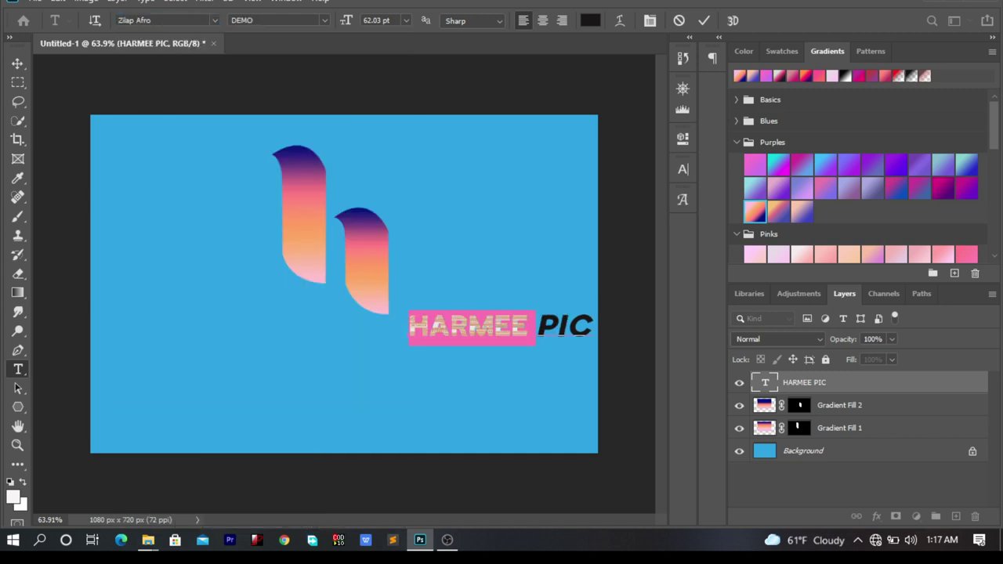
pyautogui.click(17, 62)
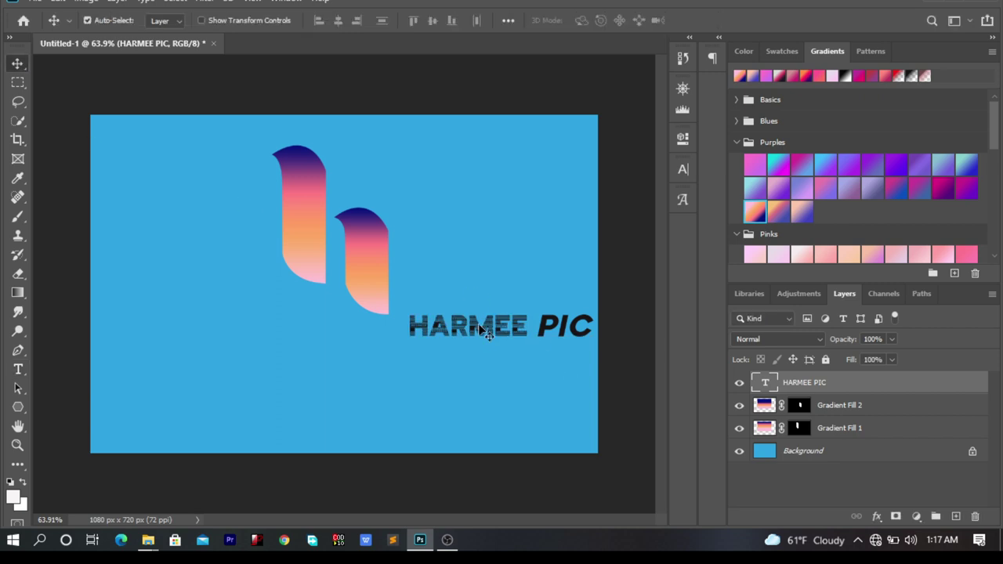
pyautogui.moveTo(478, 324); pyautogui.dragTo(343, 324)
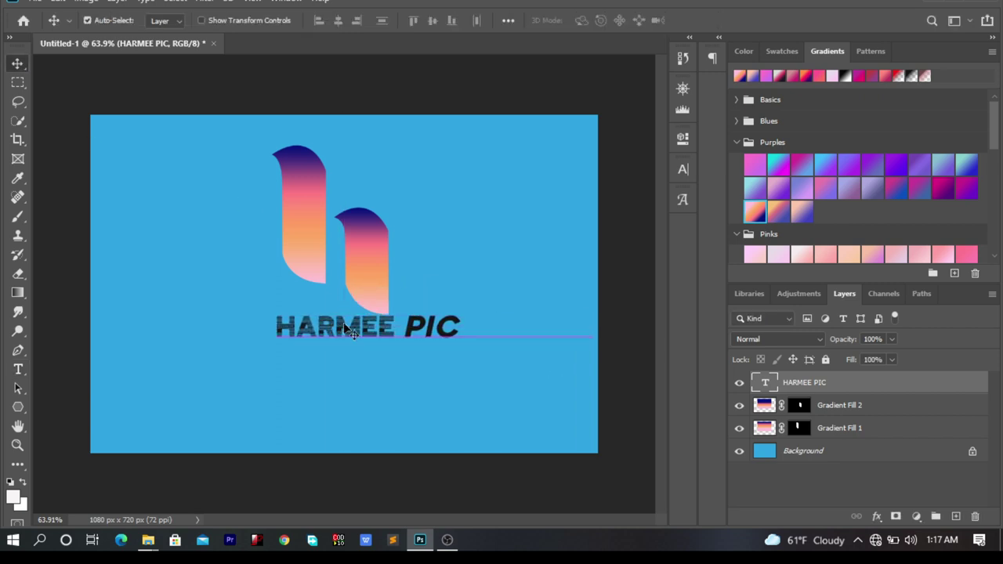
# Step: Set the word PIC in the Anjhay font and color it crimson red
pyautogui.doubleClick(423, 329)
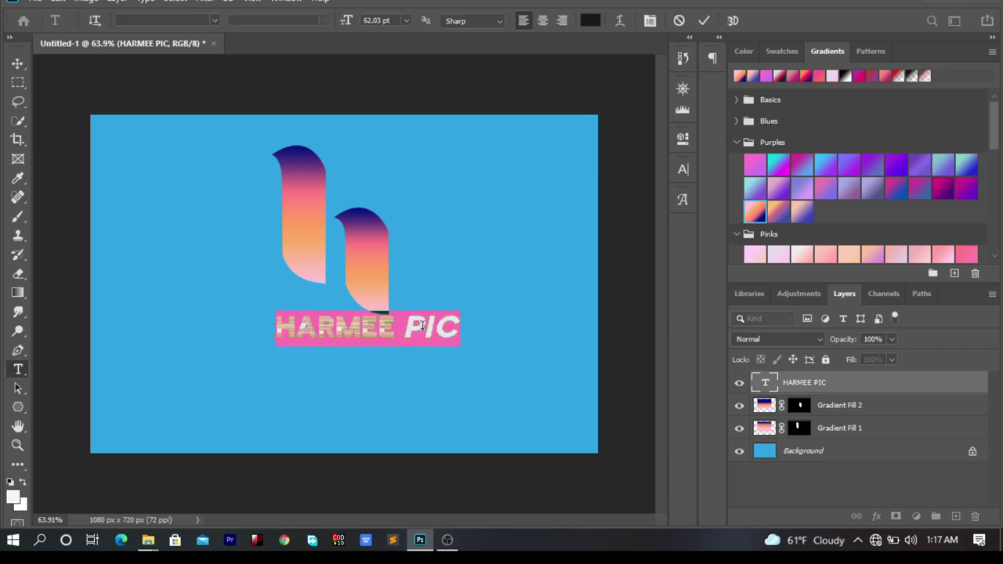
pyautogui.click(218, 20)
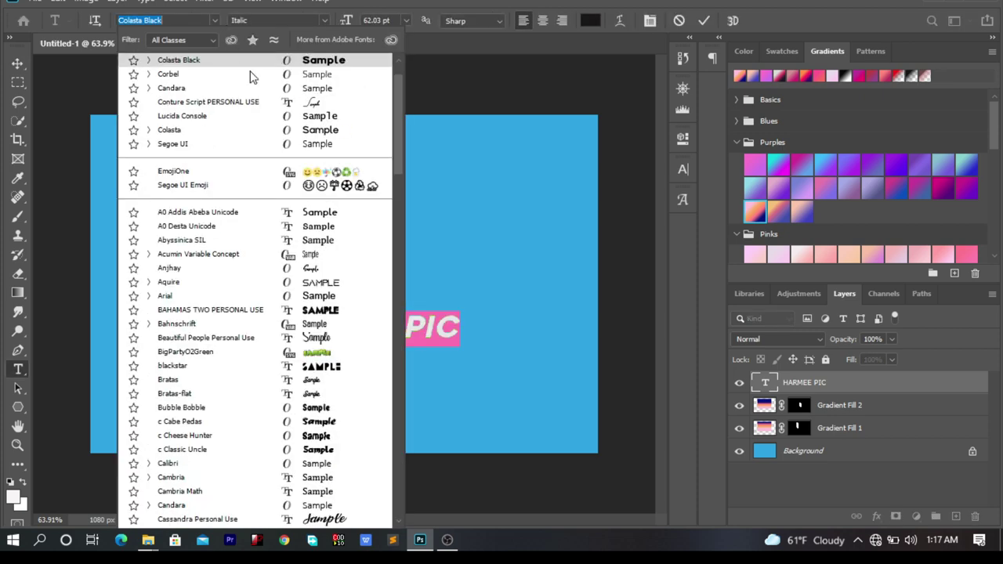
pyautogui.click(305, 270)
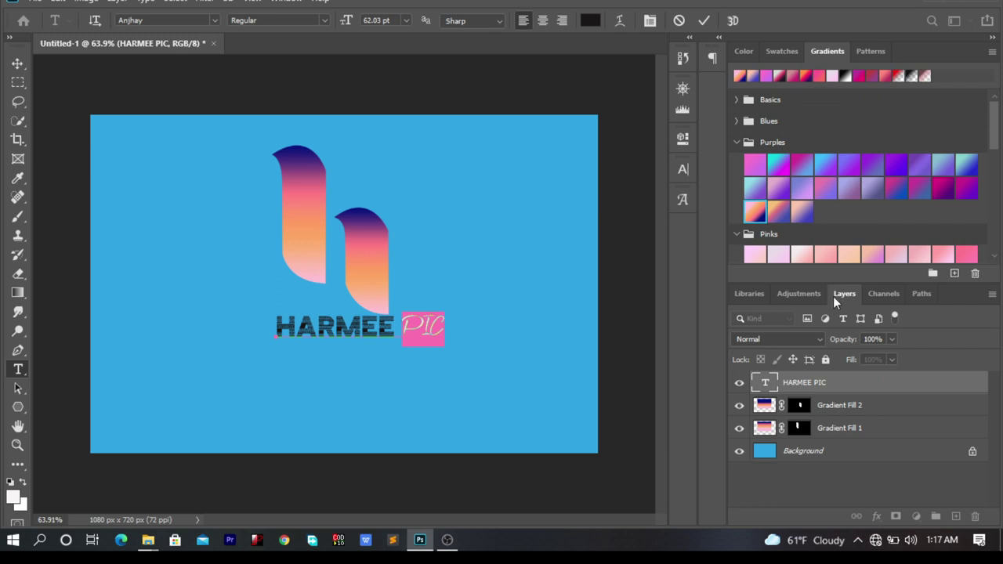
pyautogui.click(746, 51)
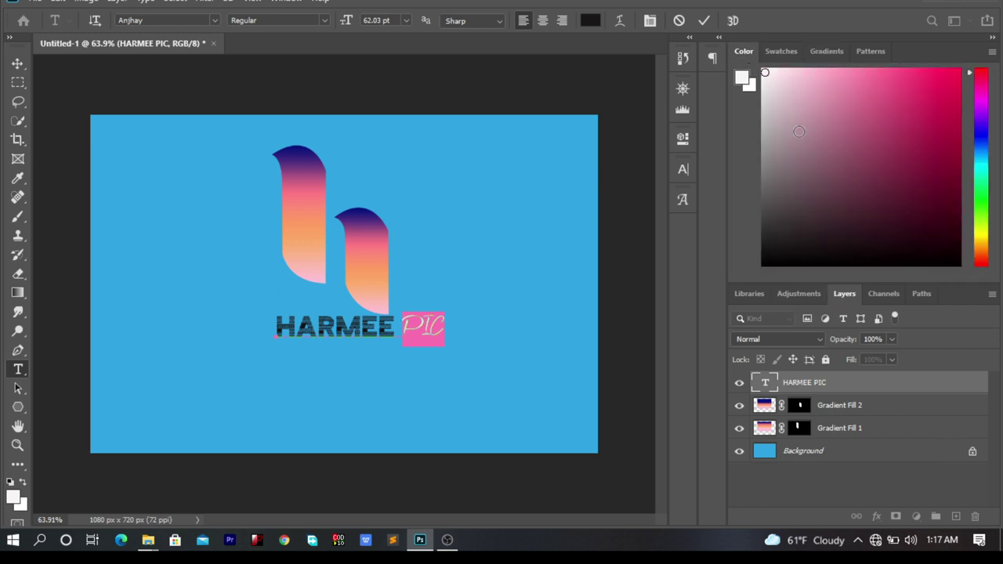
pyautogui.click(956, 73)
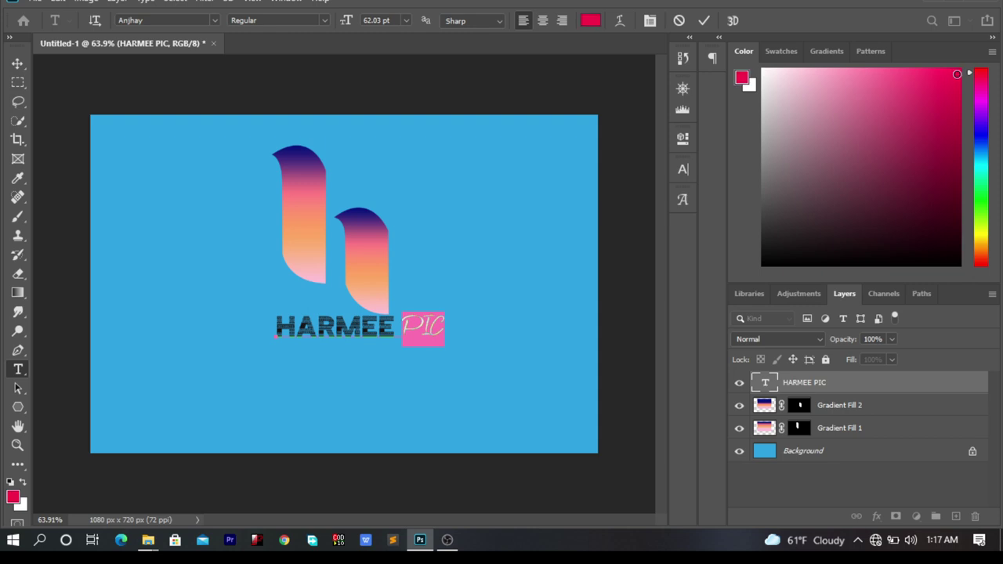
pyautogui.click(17, 62)
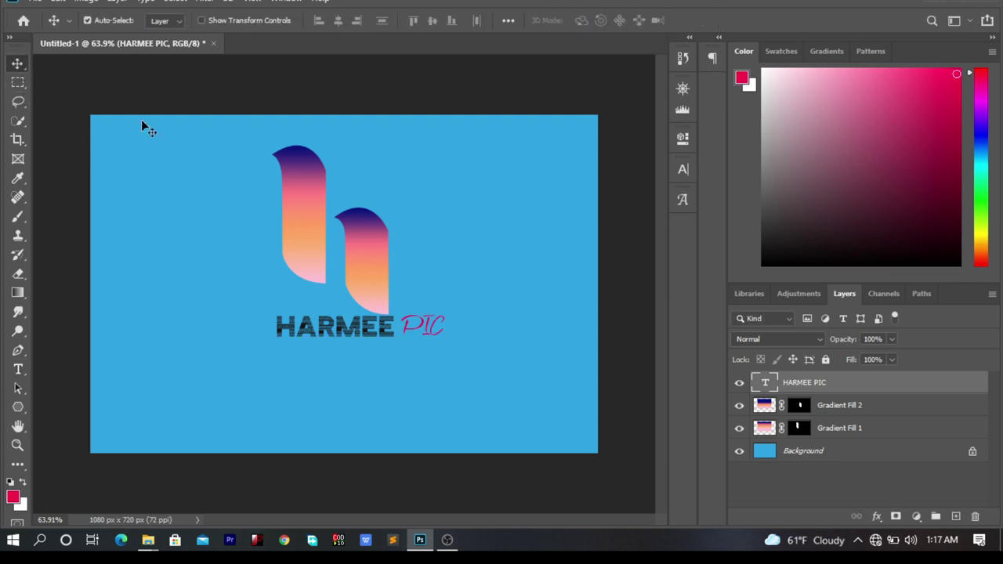
pyautogui.click(302, 258)
pyautogui.moveTo(302, 258)
pyautogui.mouseDown()
pyautogui.moveTo(306, 242)
pyautogui.moveTo(311, 249)
pyautogui.mouseUp()
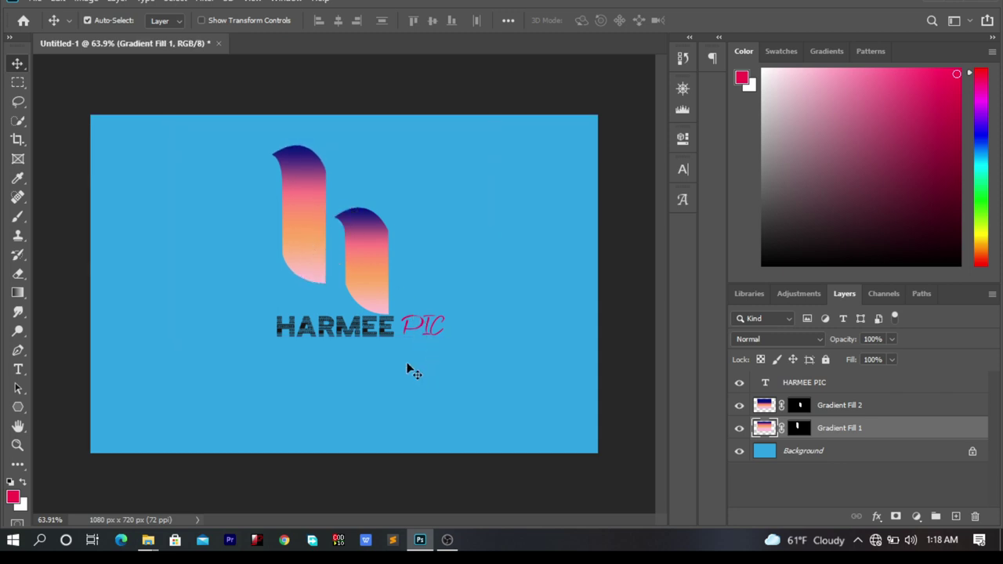
pyautogui.moveTo(377, 292); pyautogui.dragTo(373, 272)
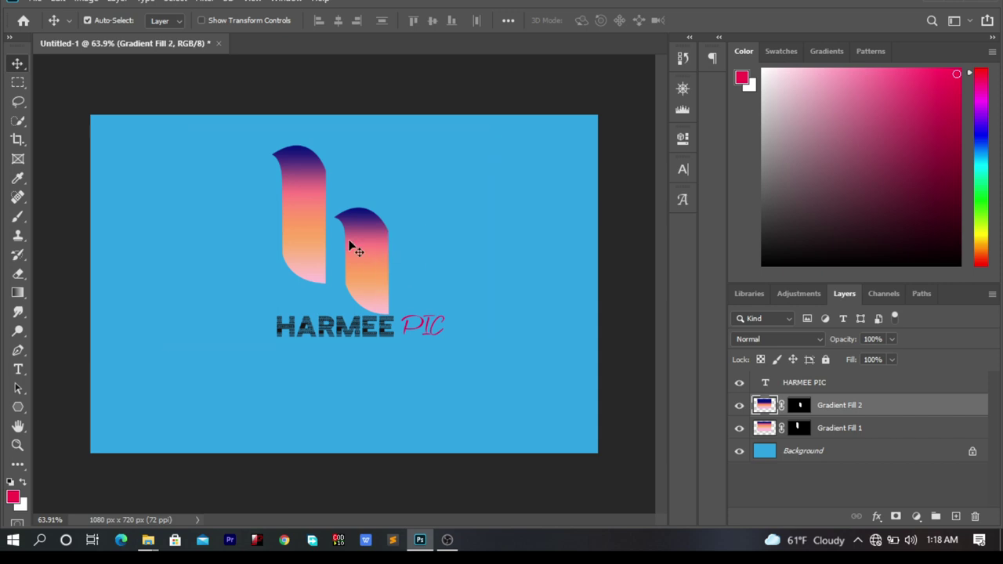
pyautogui.click(236, 199)
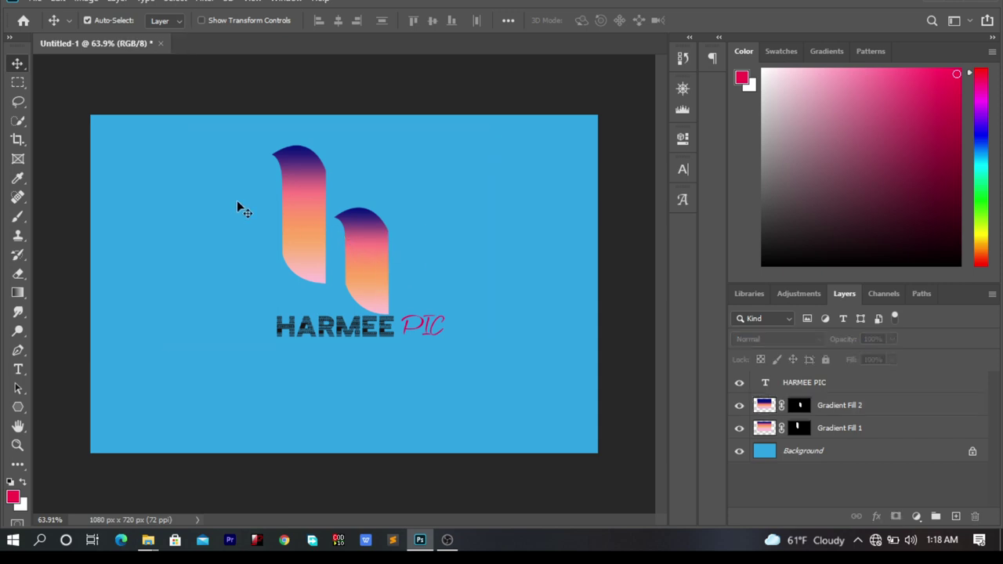
# Step: Merge the Gradient Fill 1 and Gradient Fill 2 layers and move the h logo slightly up from the text
pyautogui.click(825, 409)
pyautogui.keyDown('shift'); pyautogui.click(835, 431); pyautogui.keyUp('shift')
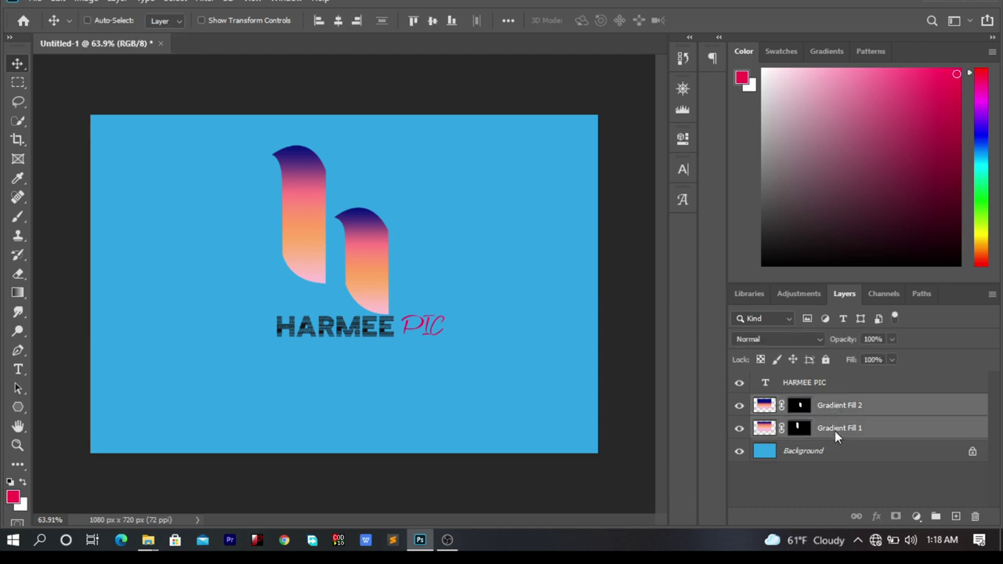
pyautogui.rightClick(833, 431)
pyautogui.click(701, 422)
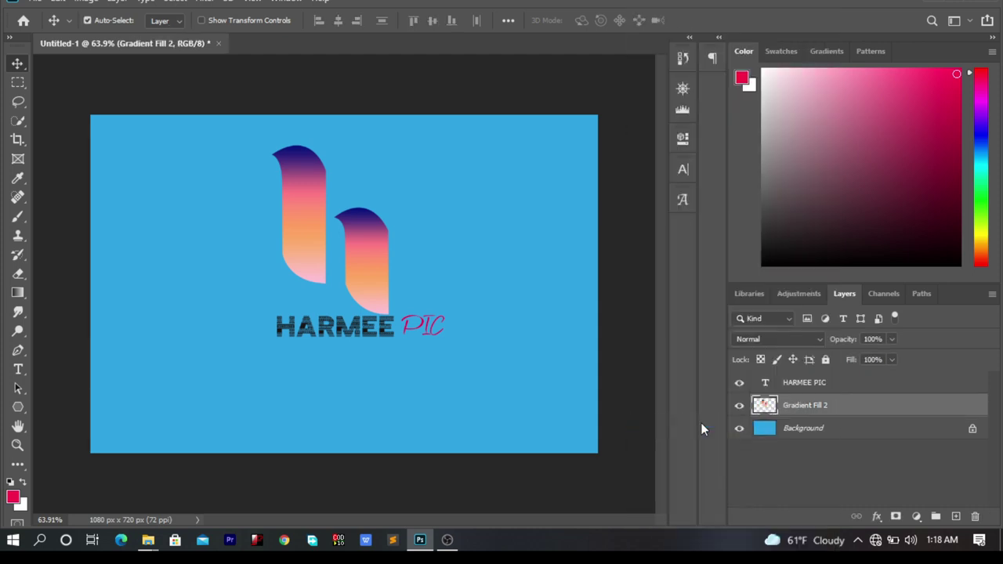
pyautogui.moveTo(297, 232)
pyautogui.mouseDown()
pyautogui.moveTo(302, 200)
pyautogui.moveTo(302, 221)
pyautogui.mouseUp()
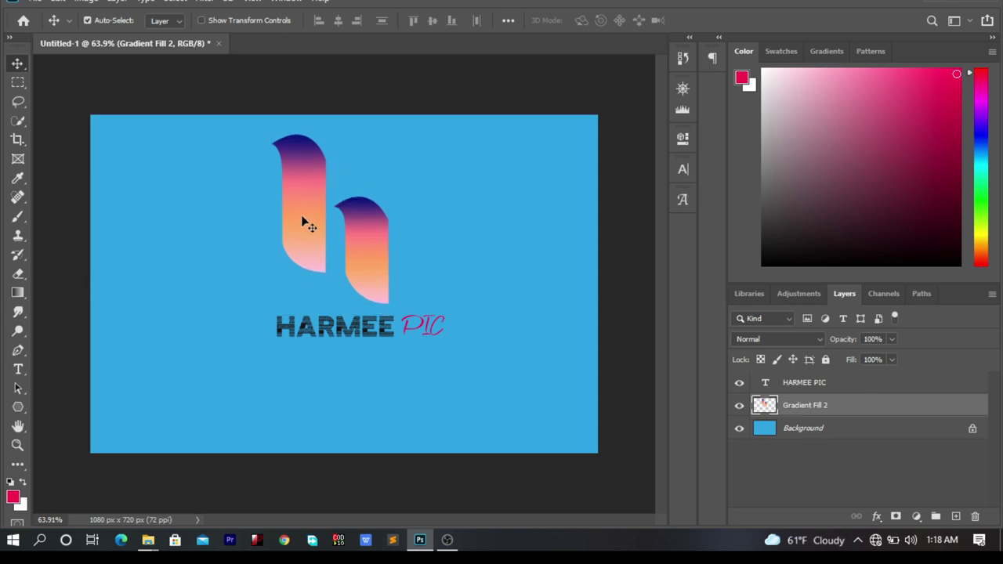
# Step: Enlarge the word PIC to about twice its size, keeping HARMEE at its own size
pyautogui.click(422, 327)
pyautogui.doubleClick(422, 329)
pyautogui.doubleClick(421, 325)
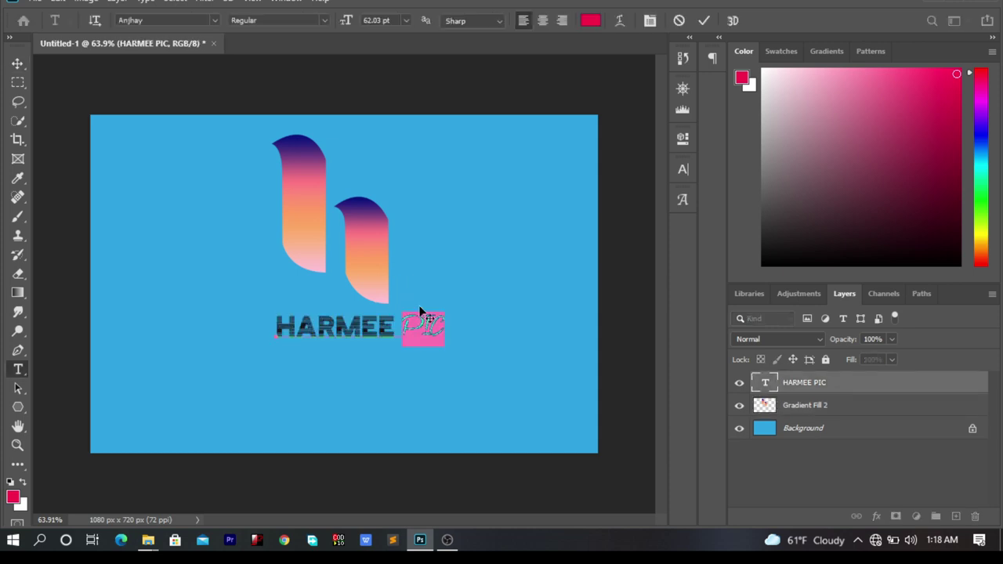
pyautogui.moveTo(344, 24); pyautogui.dragTo(391, 38)
pyautogui.click(17, 62)
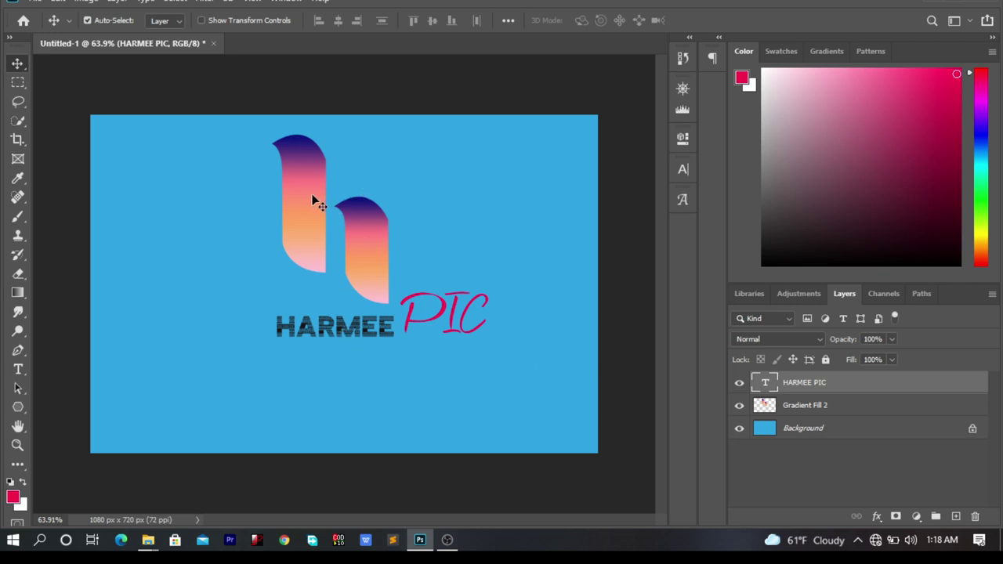
pyautogui.click(39, 2)
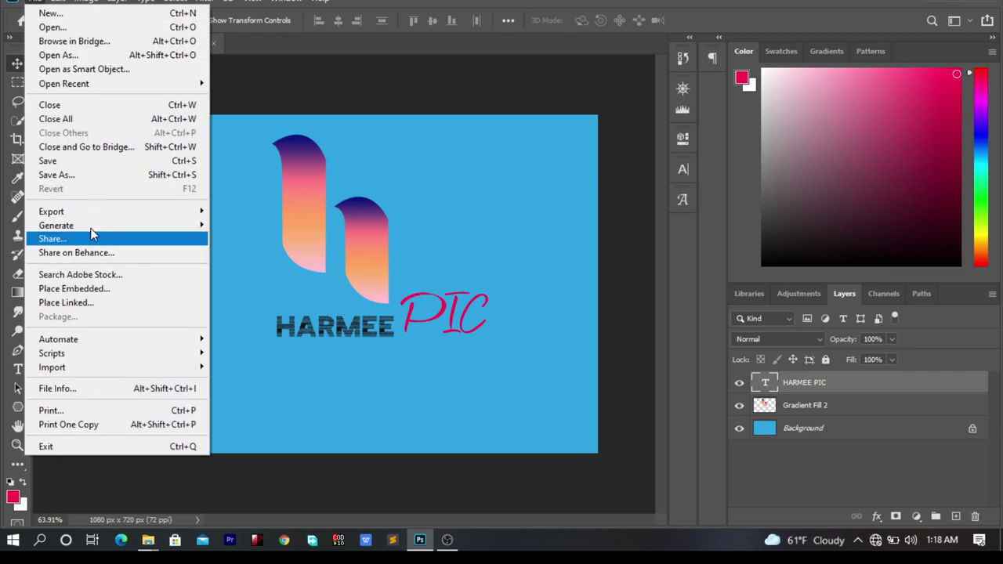
pyautogui.click(92, 176)
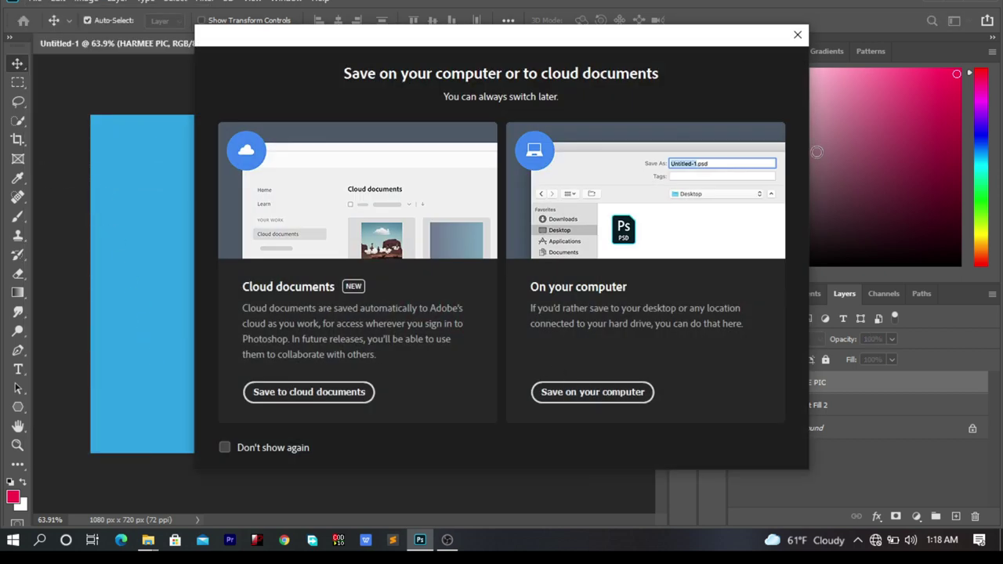
pyautogui.click(798, 34)
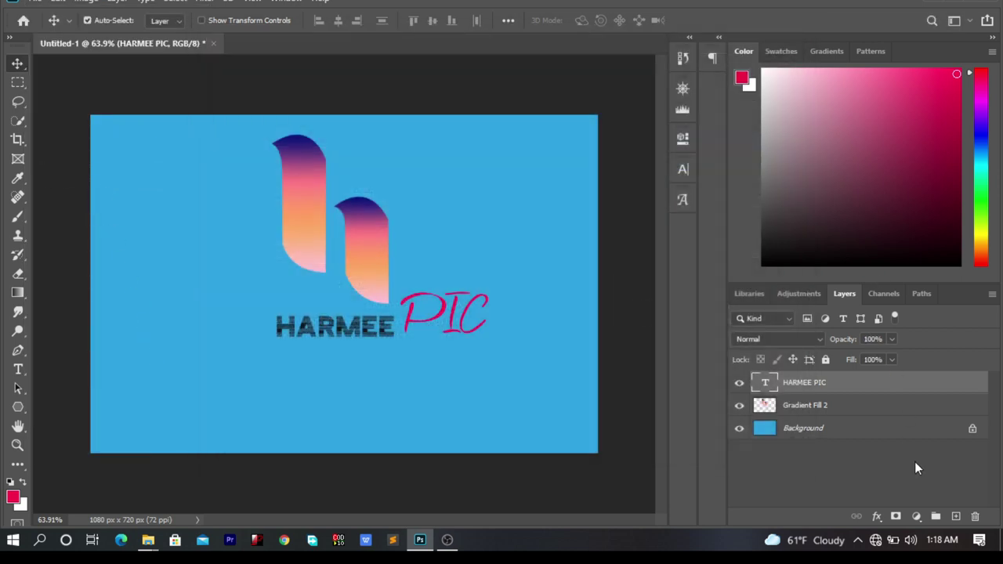
# Step: Delete the blue Background layer
pyautogui.moveTo(805, 428); pyautogui.dragTo(987, 515)
pyautogui.moveTo(903, 438); pyautogui.dragTo(975, 519)
# Step: Select the HARMEE PIC text layer together with the Gradient Fill 2 layer and rasterize the type
pyautogui.moveTo(304, 208)
pyautogui.mouseDown()
pyautogui.moveTo(298, 228)
pyautogui.moveTo(301, 202)
pyautogui.moveTo(305, 209)
pyautogui.mouseUp()
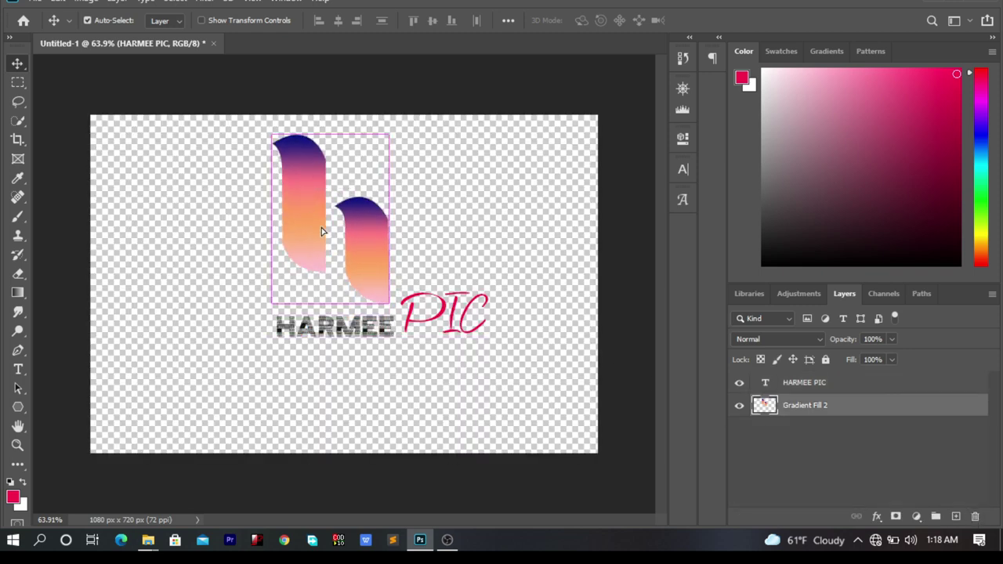
pyautogui.press('ctrl')
pyautogui.keyDown('ctrl'); pyautogui.click(832, 387); pyautogui.keyUp('ctrl')
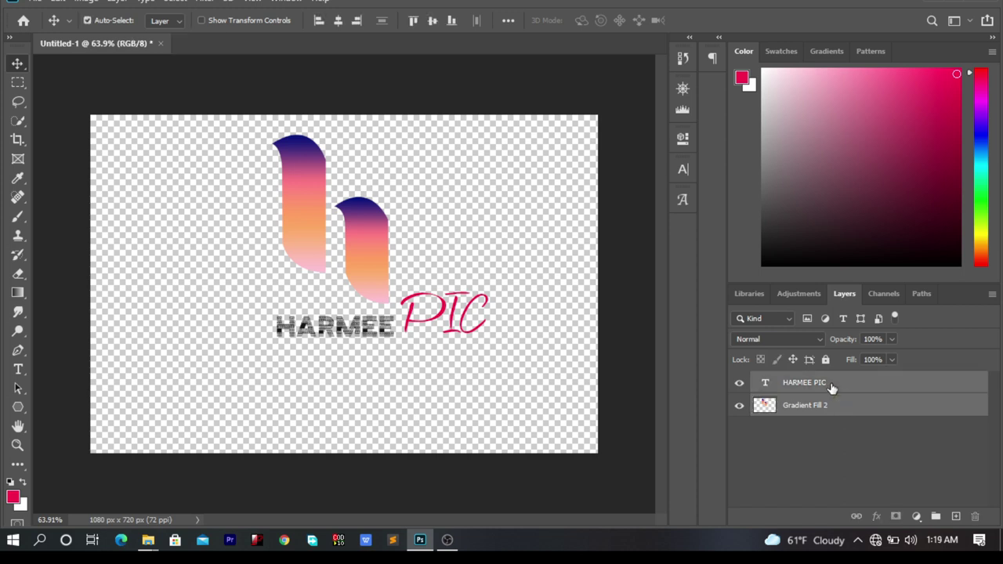
pyautogui.rightClick(830, 383)
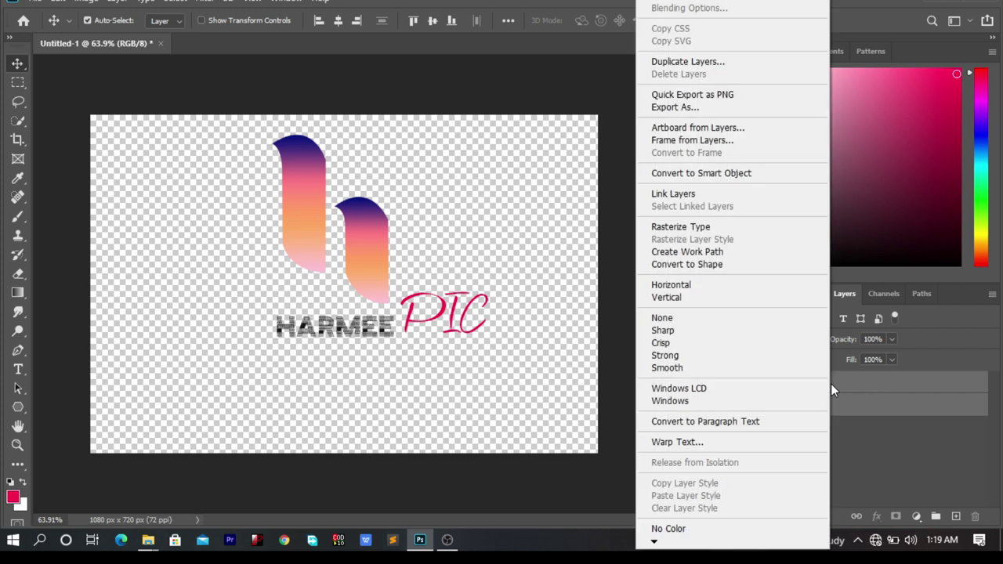
pyautogui.click(698, 226)
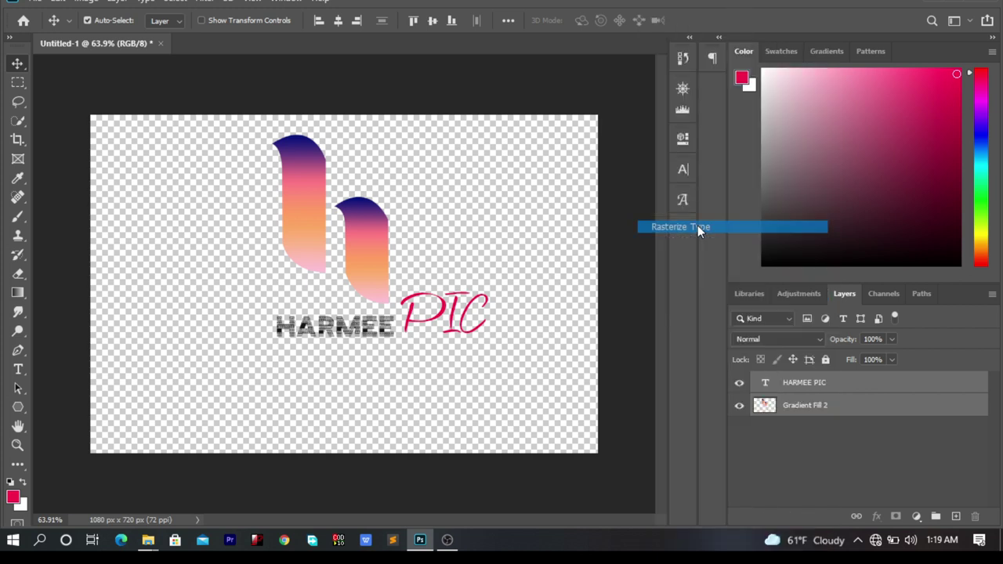
# Step: Merge the HARMEE PIC and Gradient Fill 2 layers into one and move the combined logo slightly down
pyautogui.rightClick(823, 397)
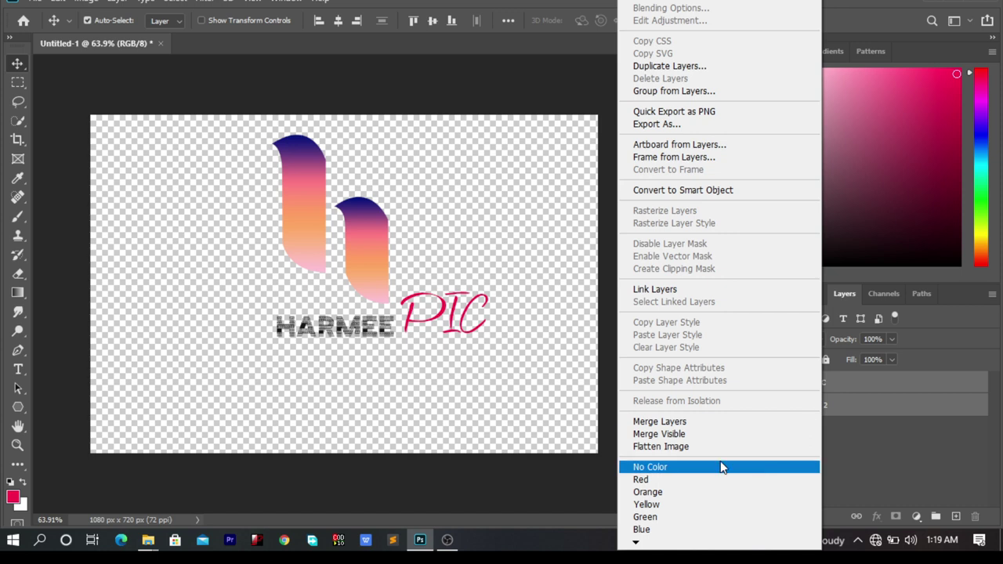
pyautogui.click(689, 421)
pyautogui.moveTo(318, 228)
pyautogui.mouseDown()
pyautogui.moveTo(287, 287)
pyautogui.moveTo(253, 227)
pyautogui.moveTo(328, 260)
pyautogui.moveTo(323, 235)
pyautogui.moveTo(319, 252)
pyautogui.moveTo(310, 229)
pyautogui.moveTo(312, 239)
pyautogui.mouseUp()
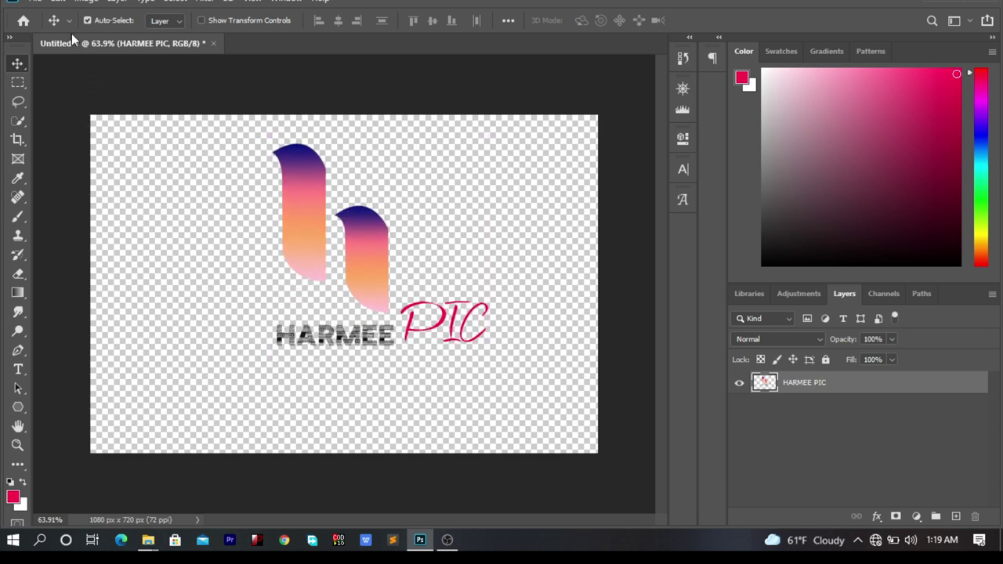
# Step: Save the logo on the computer as a PNG named HARMEE in the D: drive's logo folder, using the large file size option
pyautogui.click(35, 2)
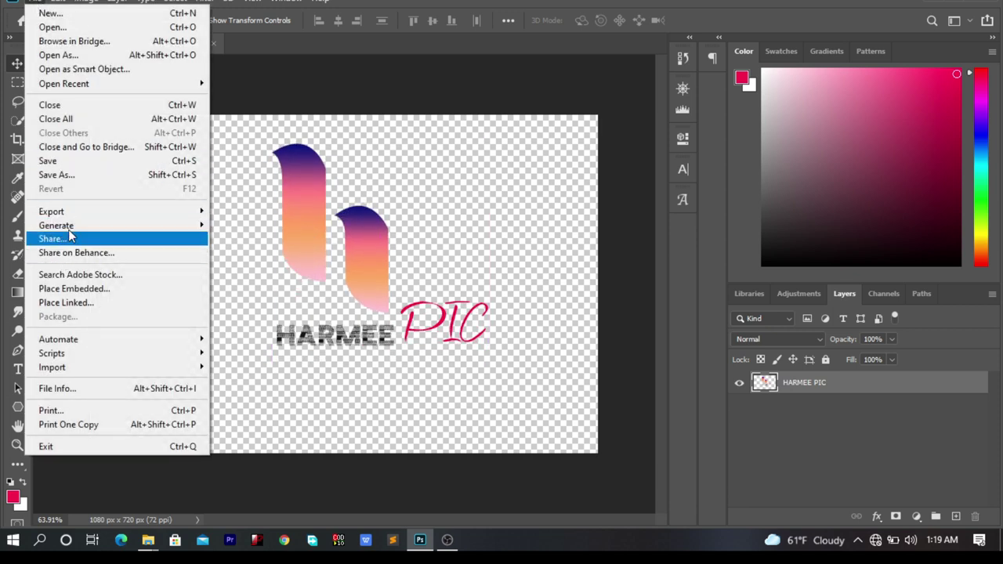
pyautogui.click(82, 177)
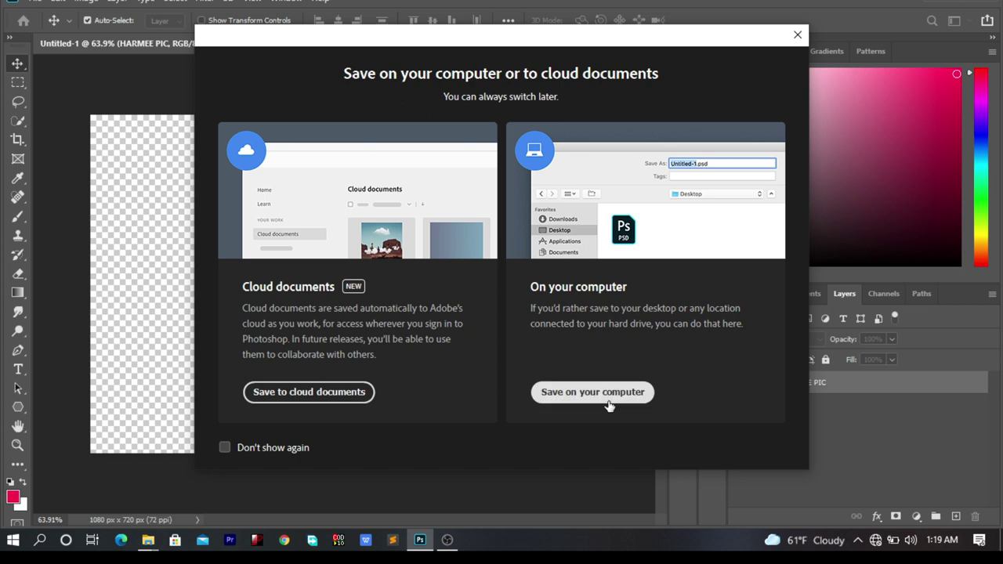
pyautogui.click(608, 403)
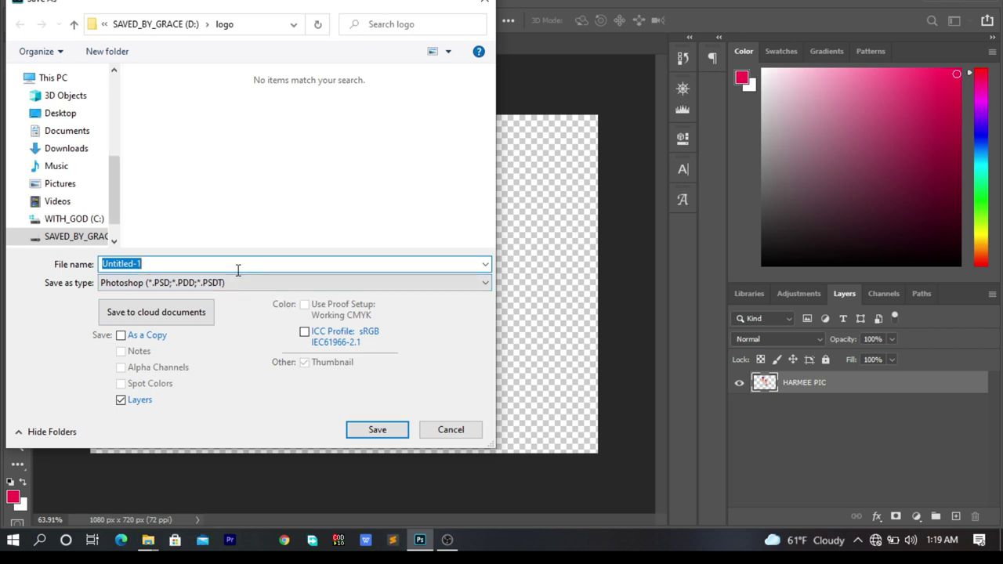
pyautogui.write('HA')
pyautogui.click(474, 284)
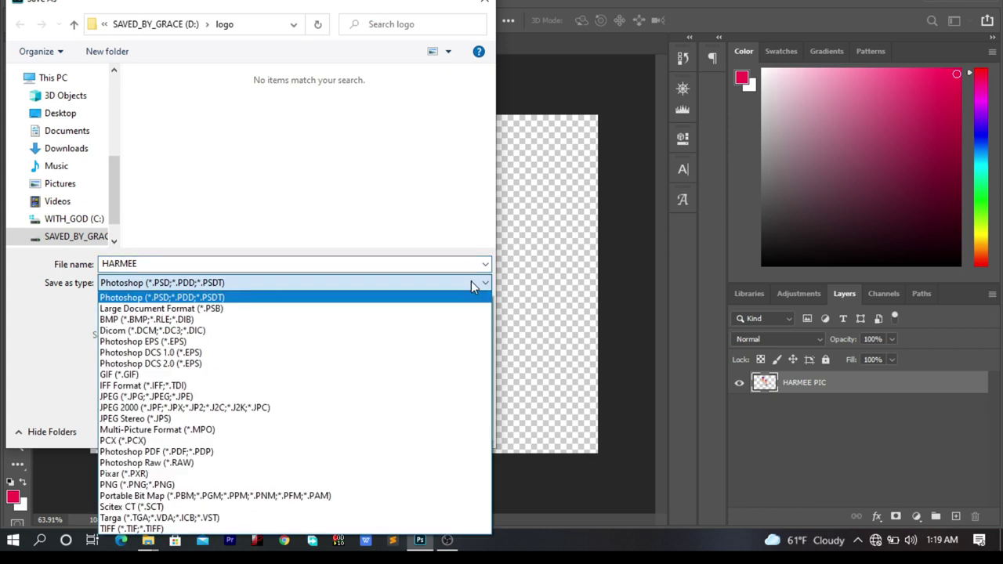
pyautogui.click(179, 485)
pyautogui.click(384, 433)
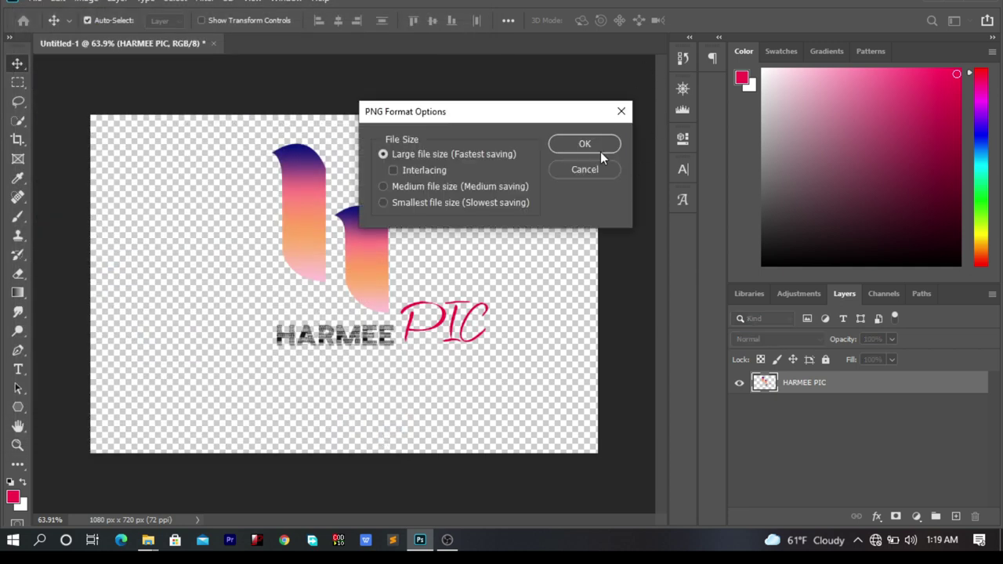
pyautogui.click(601, 144)
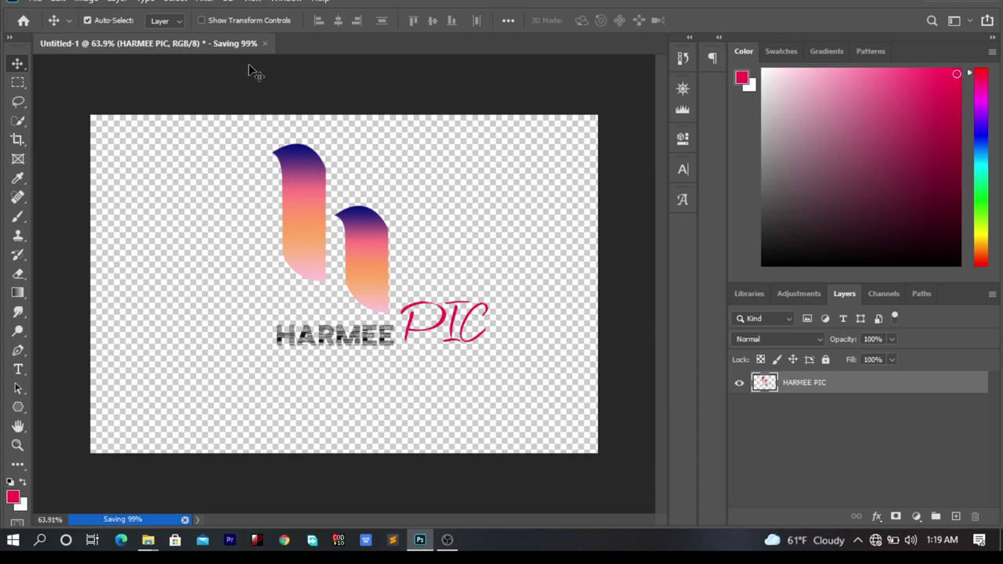
pyautogui.click(33, 2)
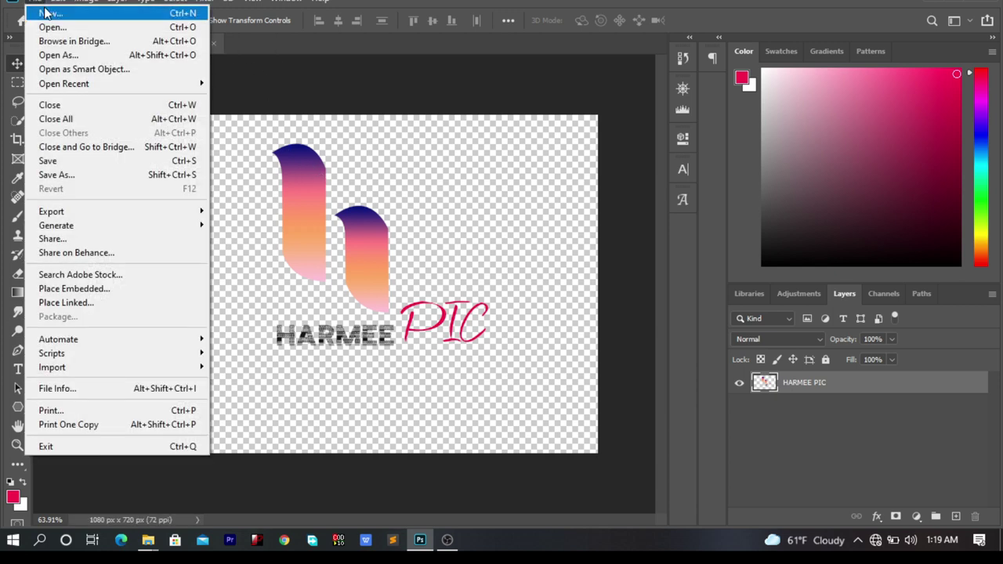
pyautogui.click(45, 9)
pyautogui.click(621, 87)
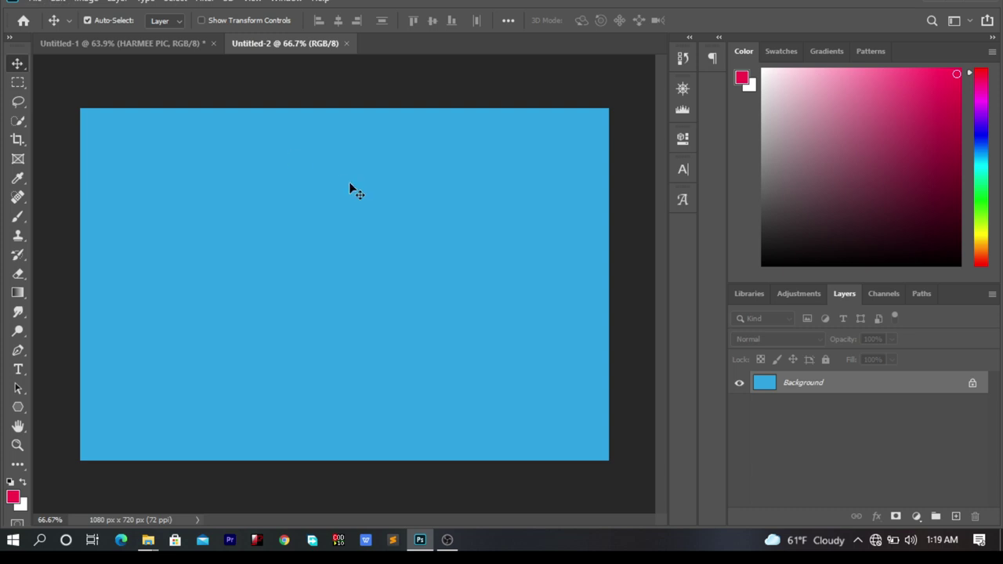
pyautogui.click(349, 43)
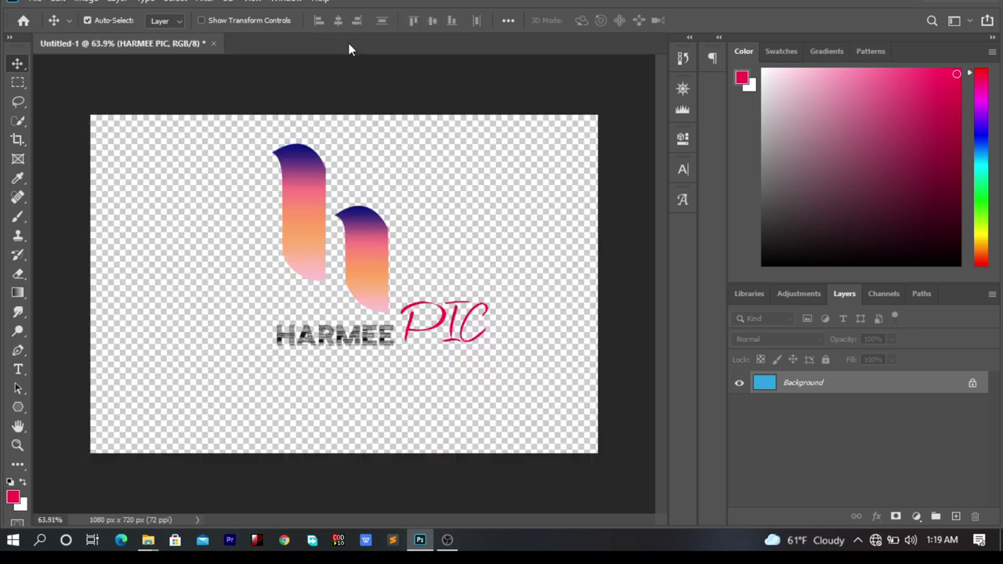
# Step: Create a new 1080 × 720 pixel document at 72 pixels/inch with a white background
pyautogui.click(35, 3)
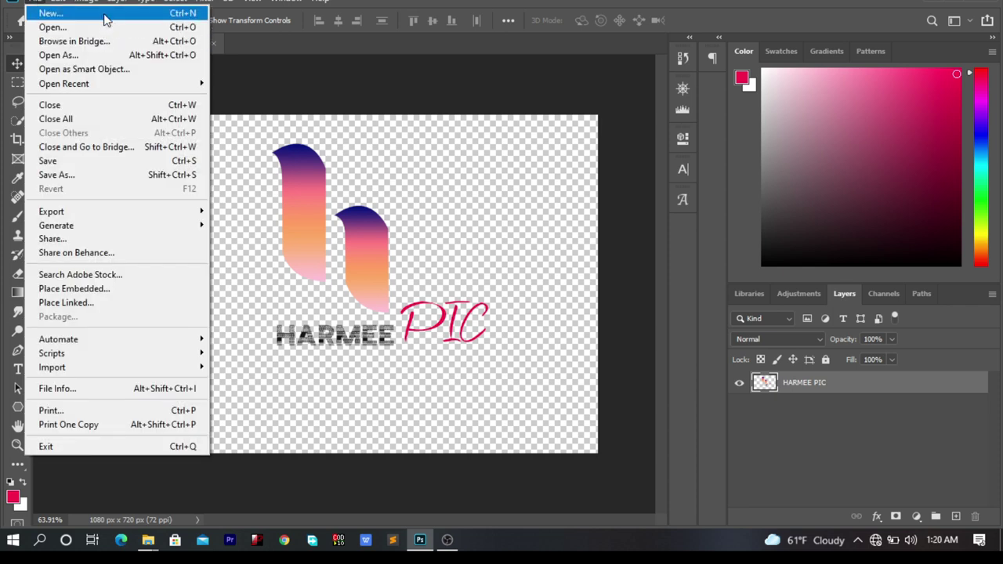
pyautogui.click(106, 16)
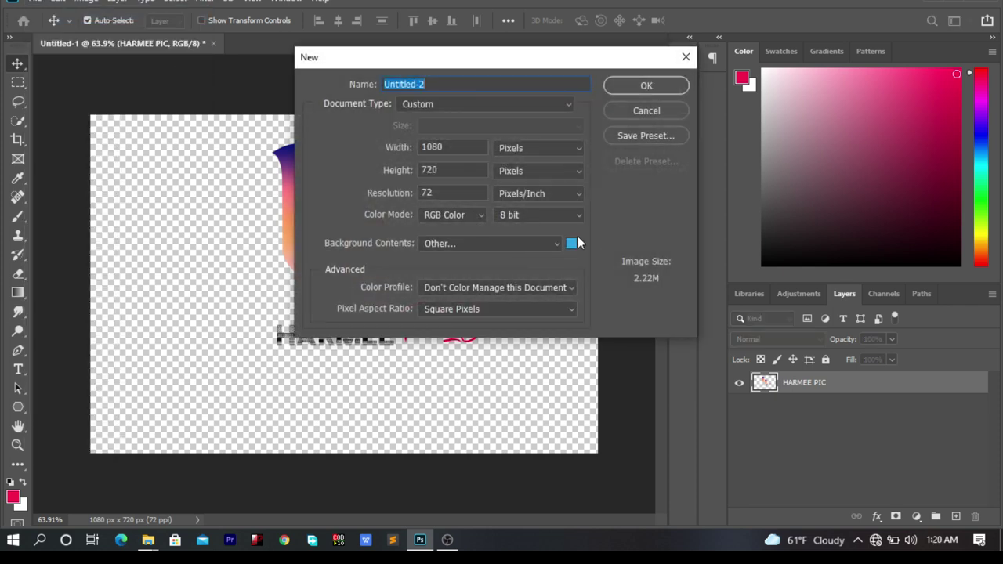
pyautogui.click(548, 244)
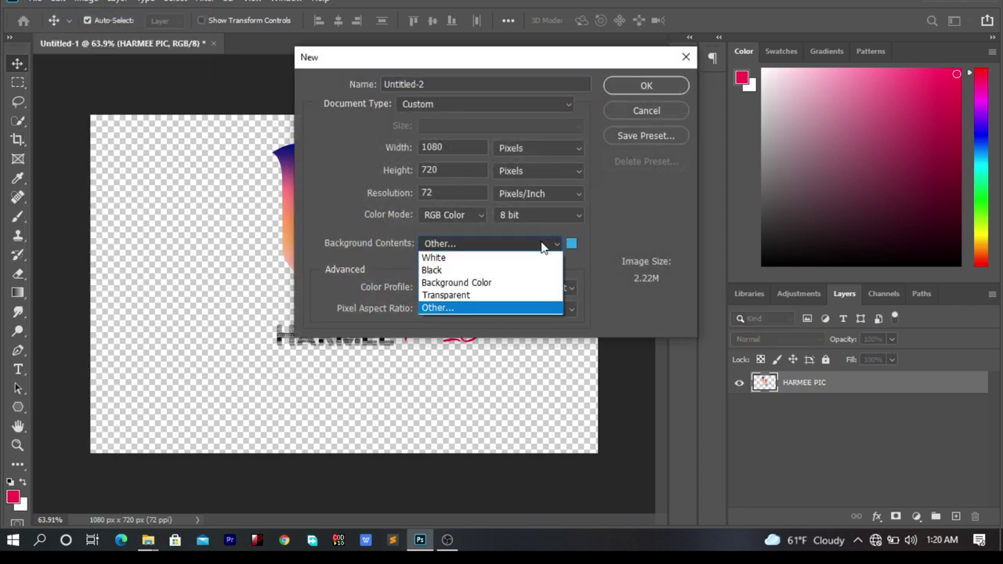
pyautogui.click(506, 257)
pyautogui.click(636, 86)
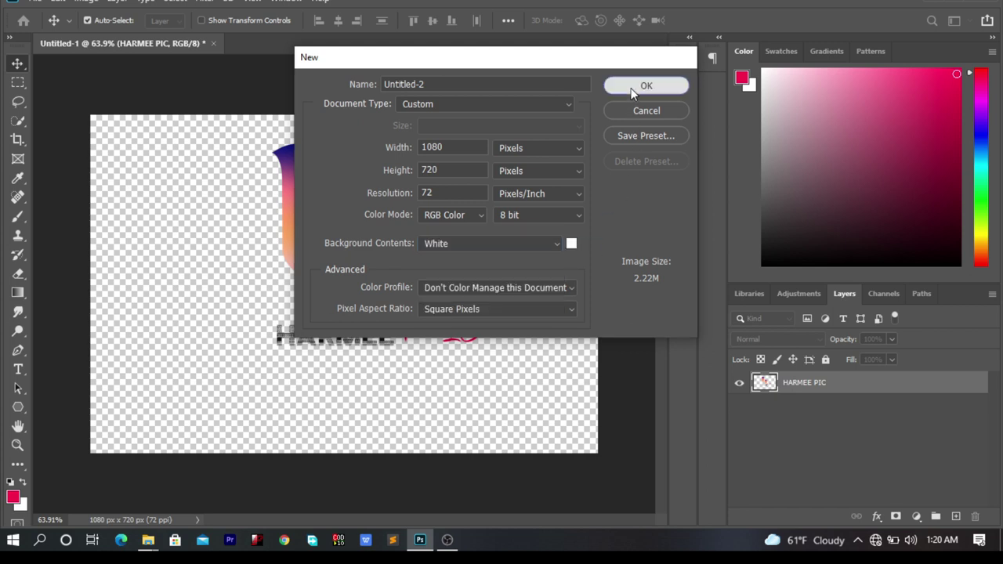
# Step: Place the HARMEE image from the D: drive's logo folder into the new white document
pyautogui.moveTo(148, 549)
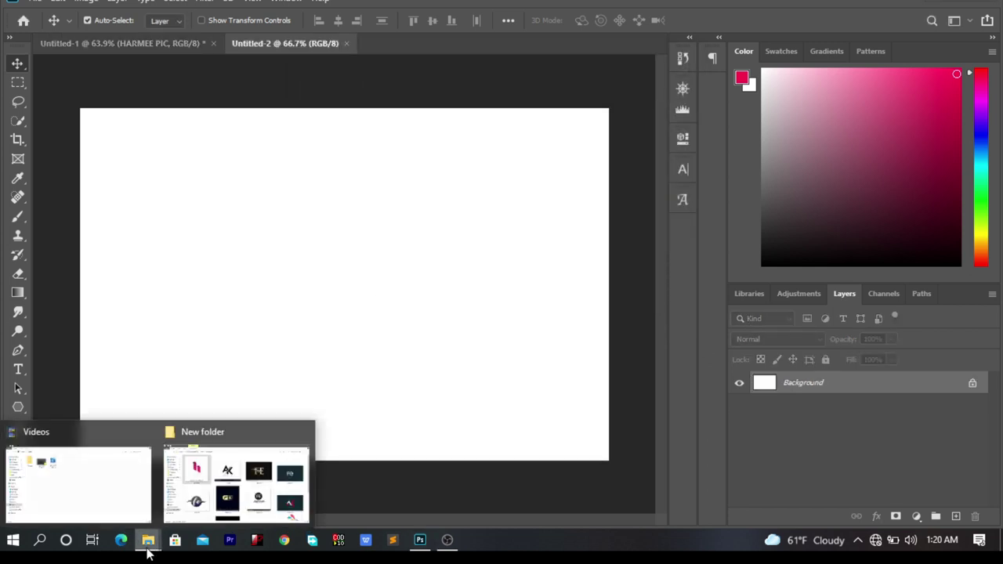
pyautogui.click(86, 486)
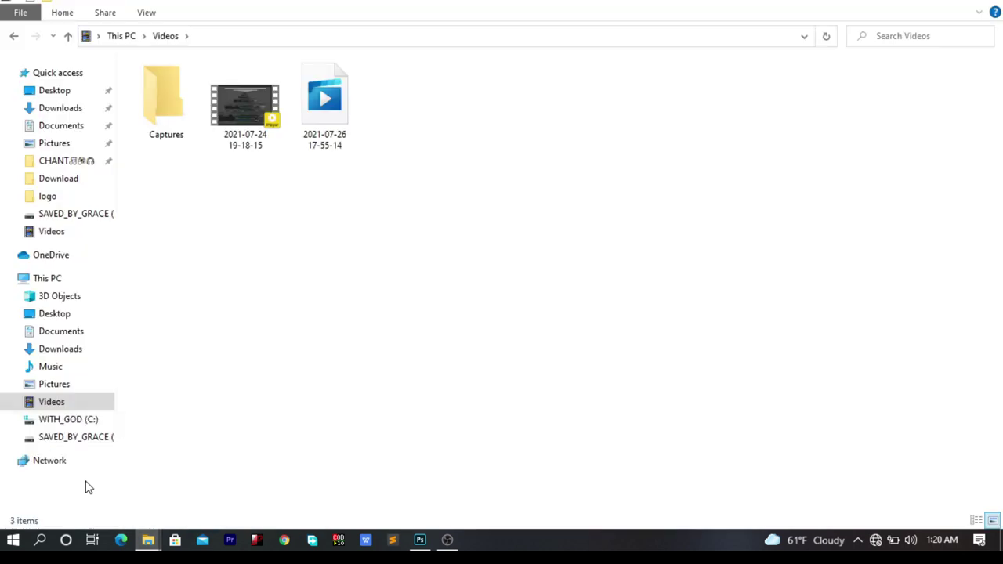
pyautogui.click(67, 436)
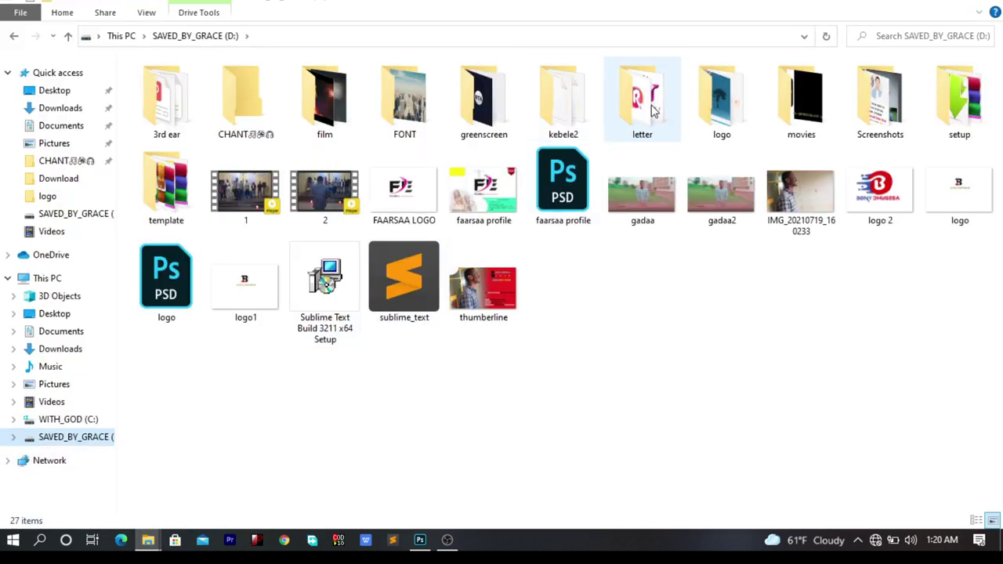
pyautogui.click(734, 115)
pyautogui.doubleClick(734, 116)
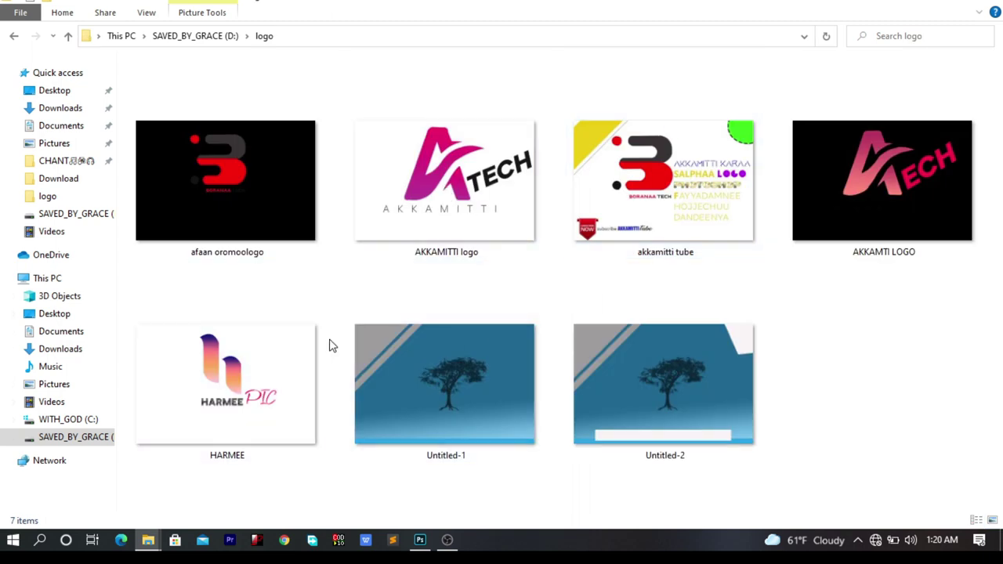
pyautogui.moveTo(253, 358); pyautogui.dragTo(345, 296)
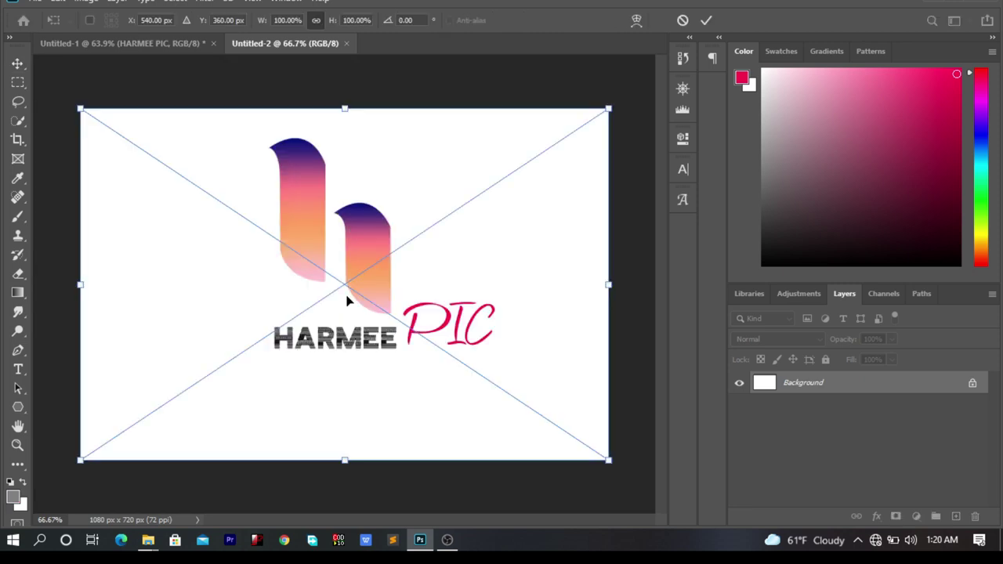
# Step: Scale the placed HARMEE logo to about 86% and center it on the canvas at X 540 px, Y 360 px
pyautogui.moveTo(593, 298); pyautogui.dragTo(534, 316)
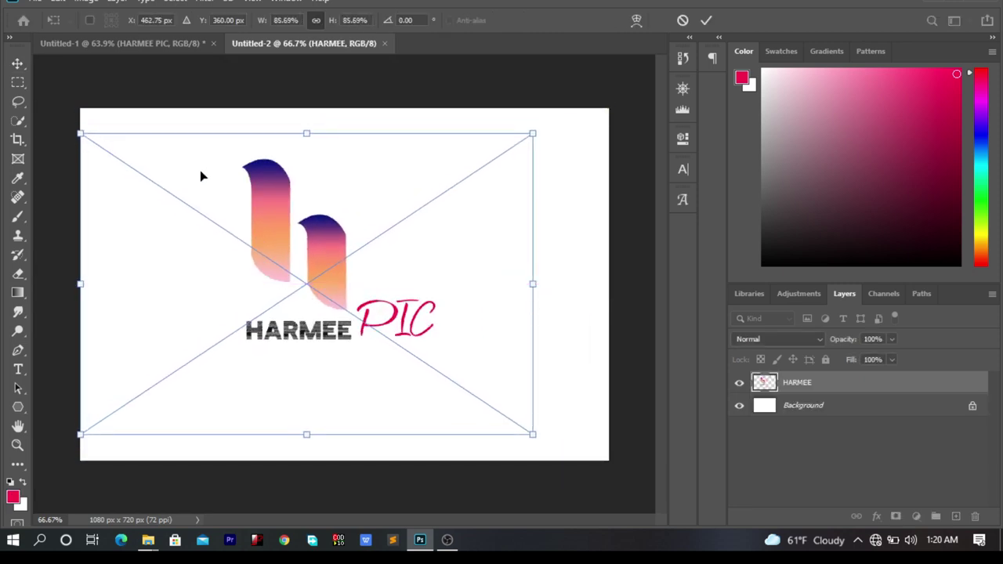
pyautogui.moveTo(278, 162); pyautogui.dragTo(310, 162)
pyautogui.moveTo(358, 193)
pyautogui.mouseDown()
pyautogui.moveTo(374, 167)
pyautogui.moveTo(362, 193)
pyautogui.mouseUp()
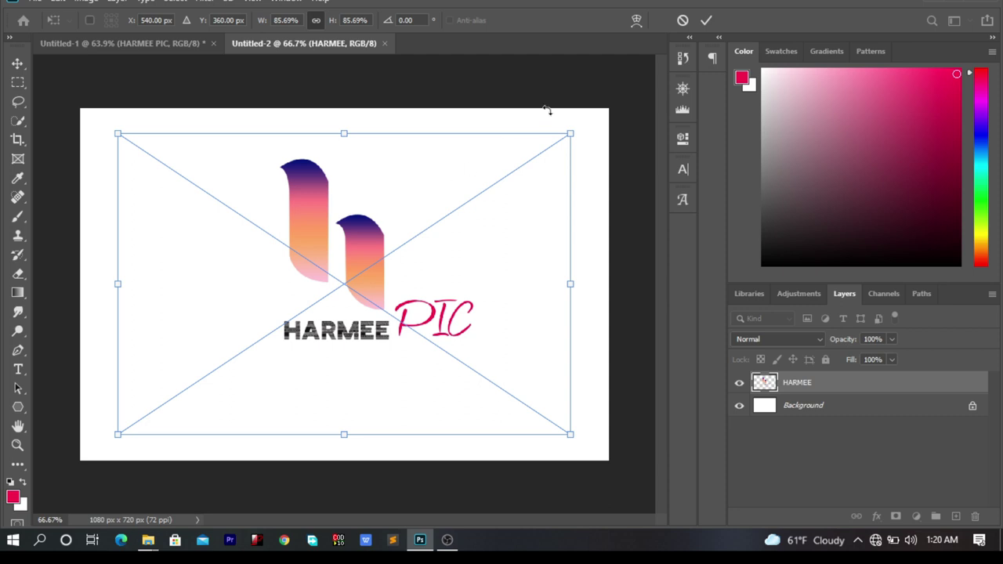
pyautogui.click(704, 22)
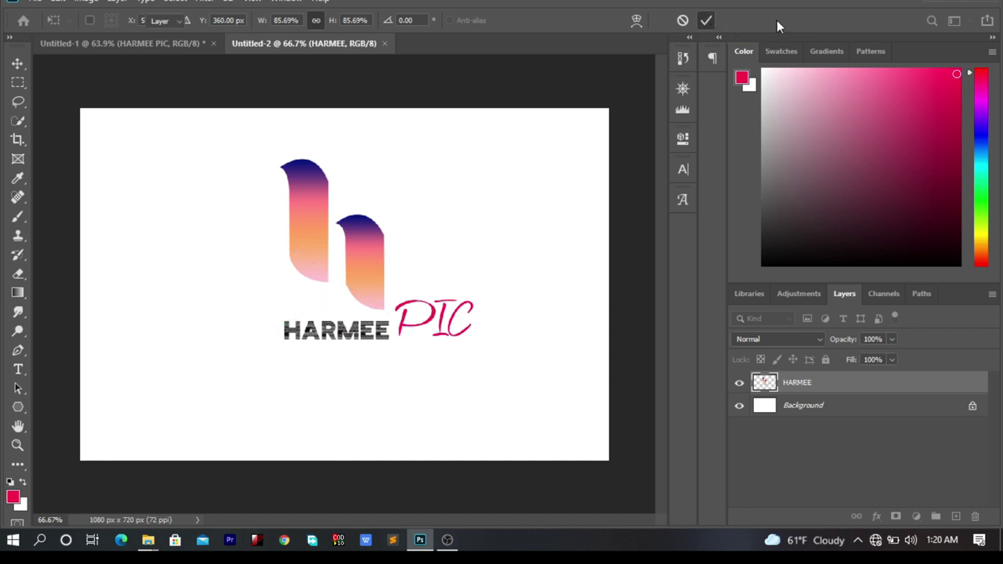